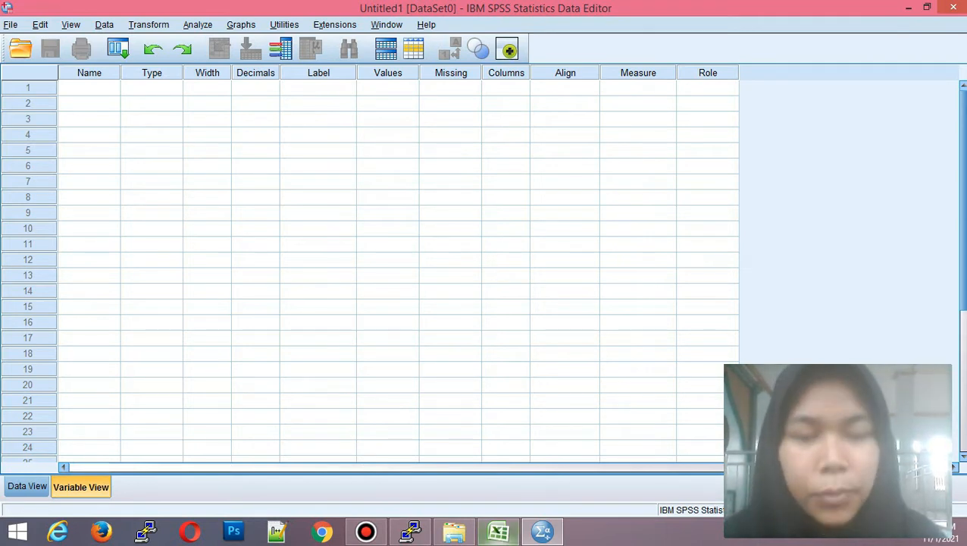
Step: Switch to Excel to review the respondents' opinion data and code table, and return to SPSS
mouse_move(498, 530)
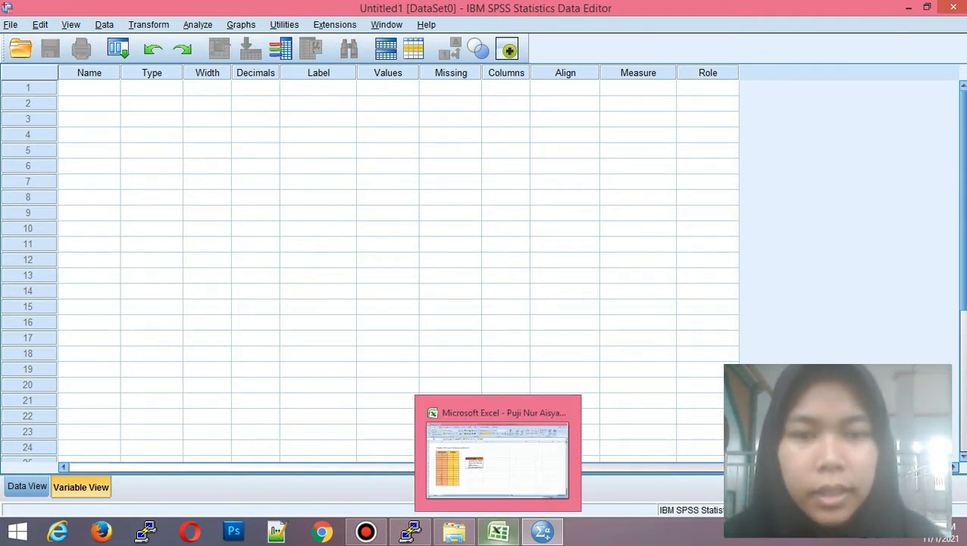
click(497, 458)
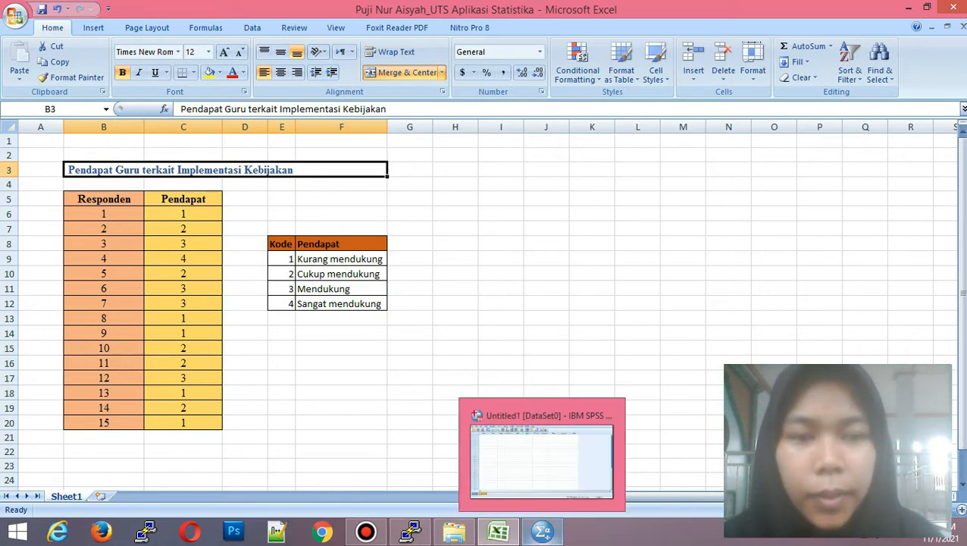
click(542, 532)
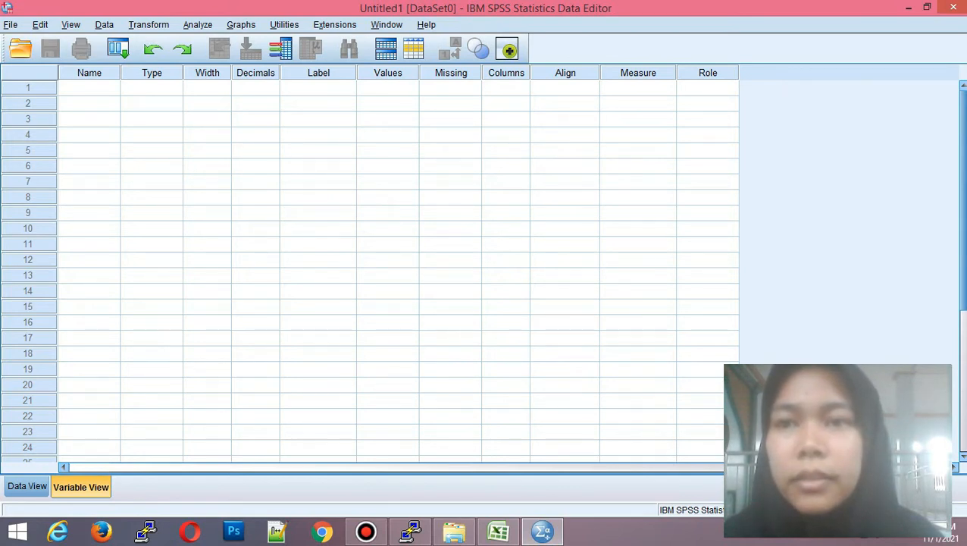
Step: Define two variables named Responden and Pendapat in the first two rows
click(90, 88)
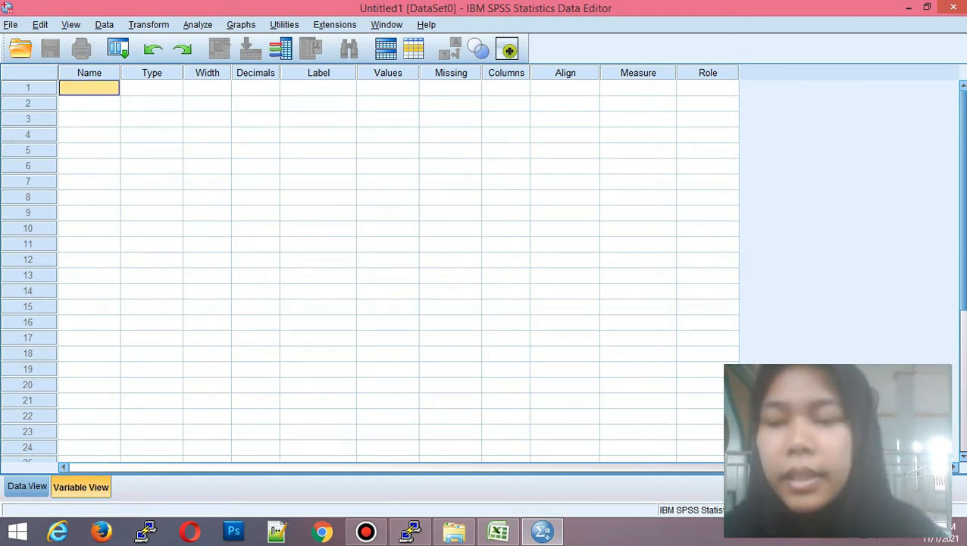
text(Re)
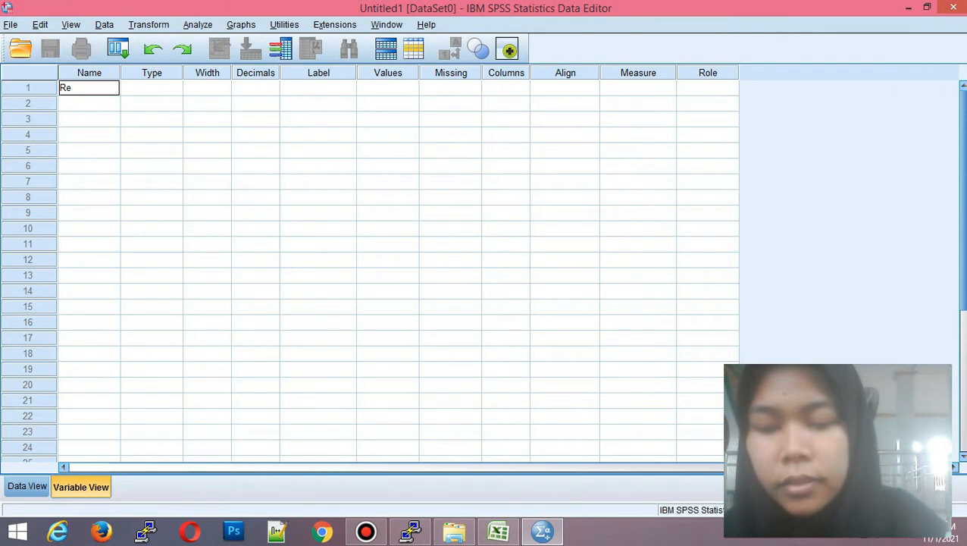
text(sponden)
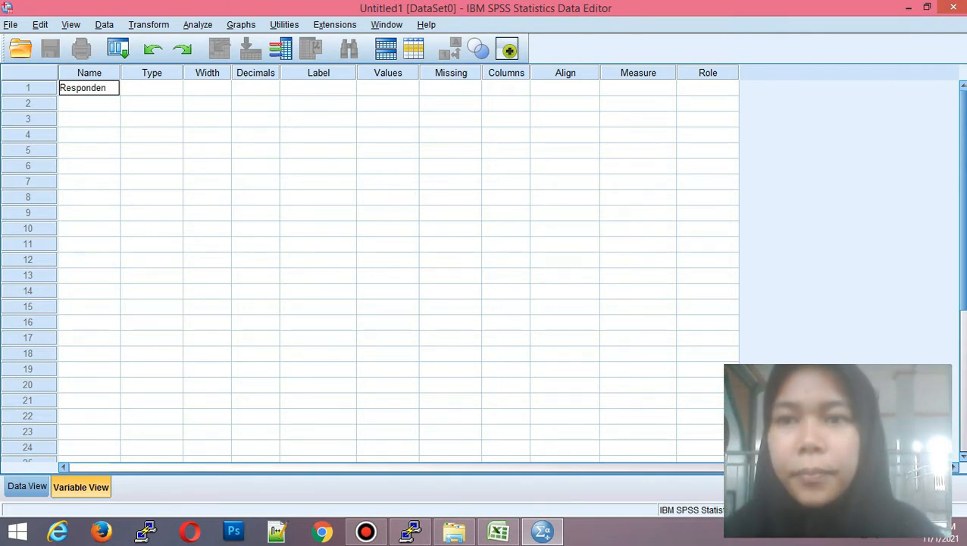
key(Return)
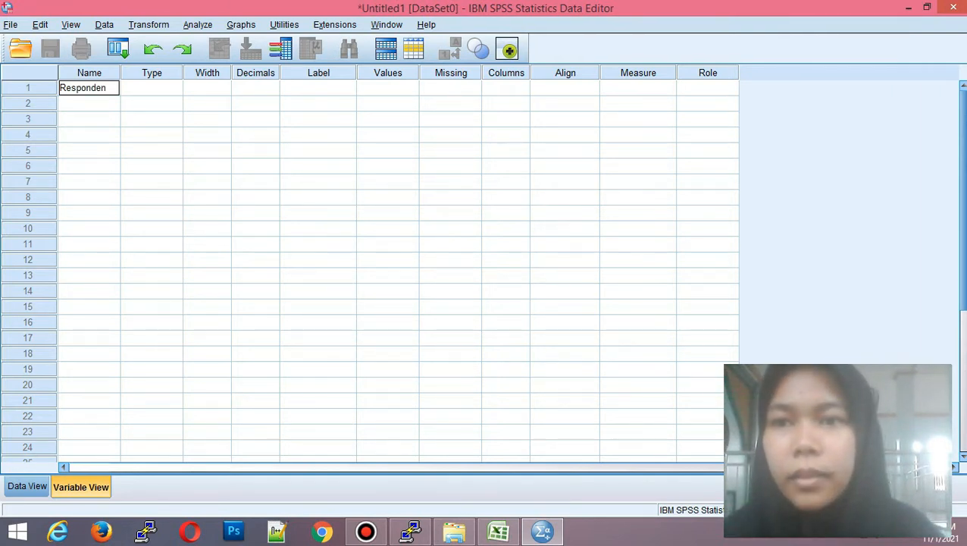
key(Return)
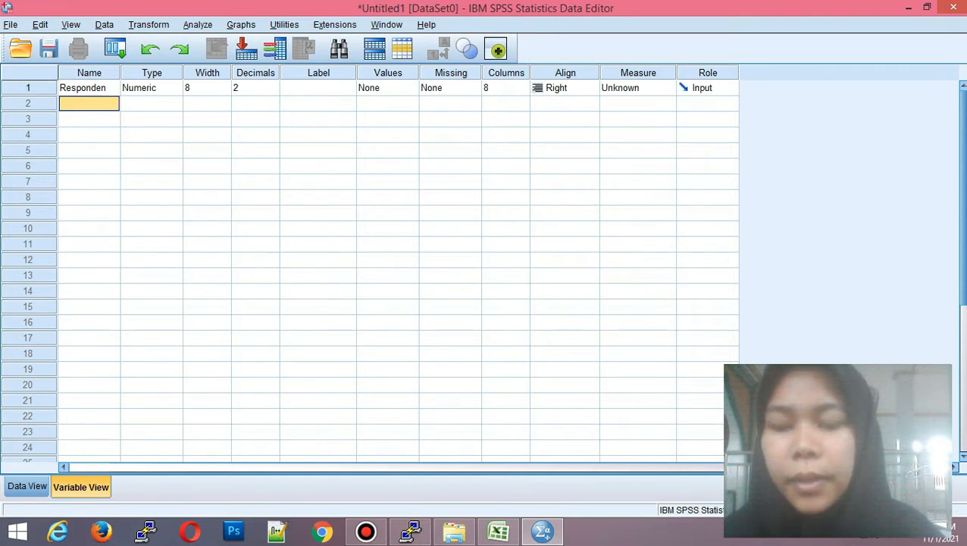
text(P)
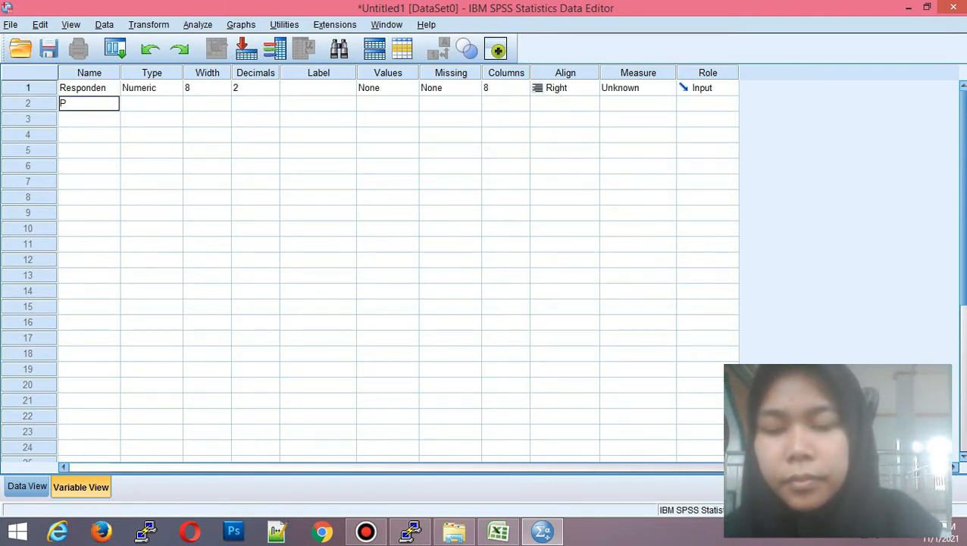
text(endap)
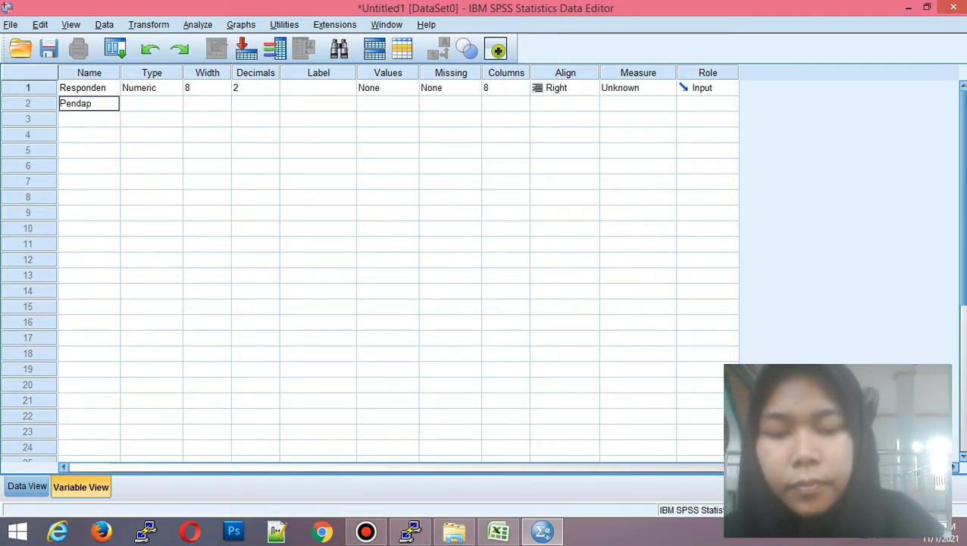
text(at)
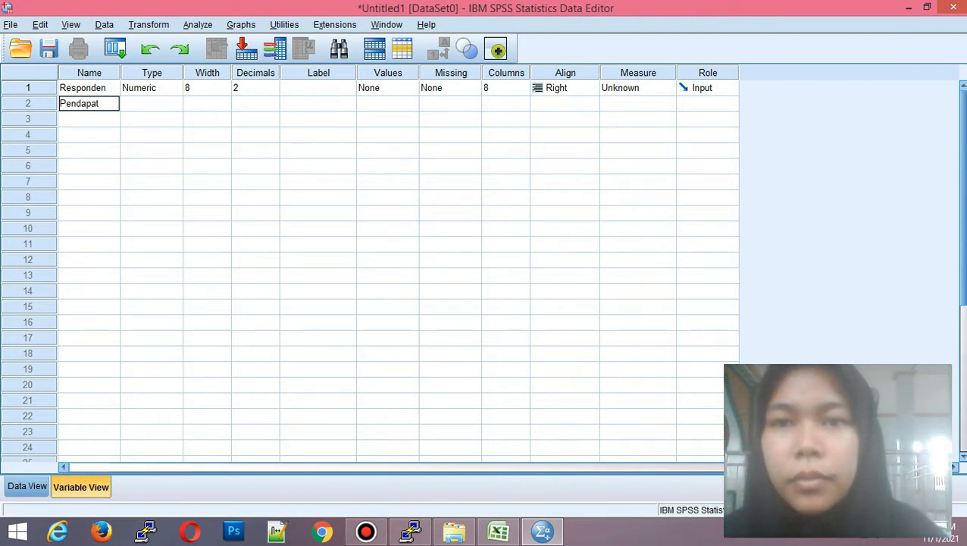
click(252, 119)
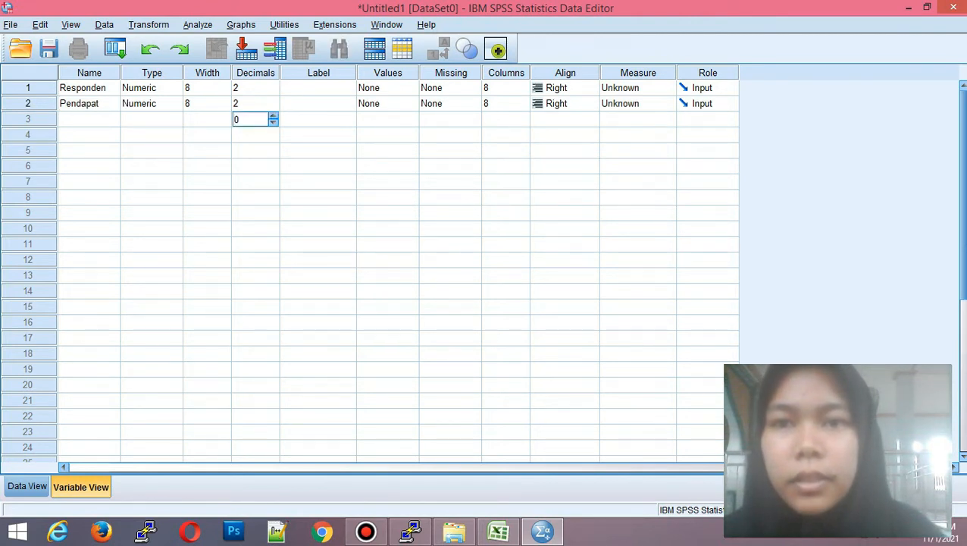
Step: Set the decimals of both Responden and Pendapat to 0
click(252, 88)
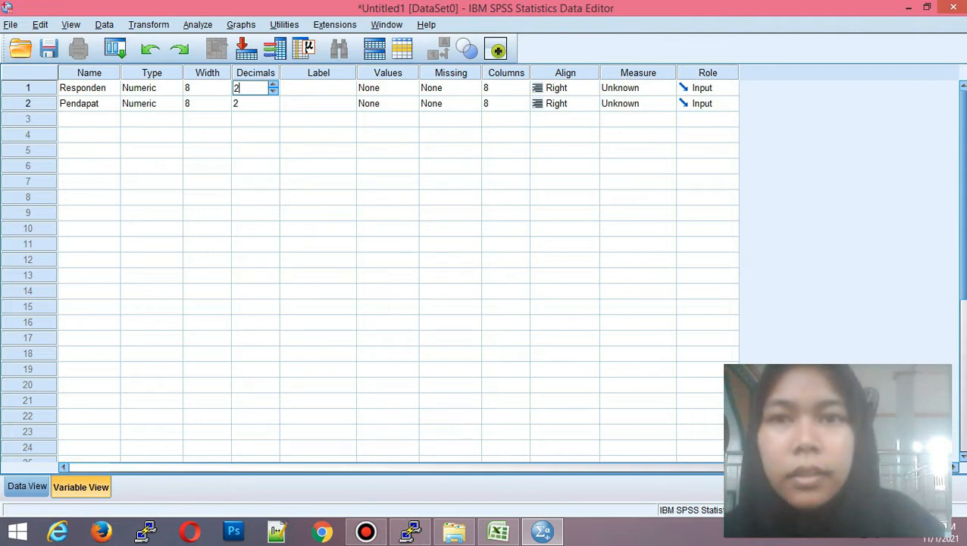
key(BackSpace)
text(0)
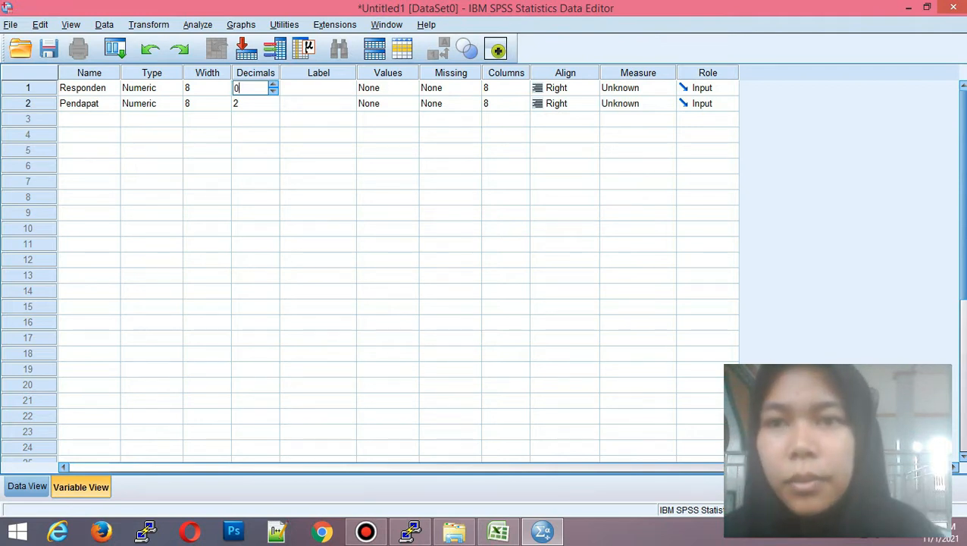
click(252, 104)
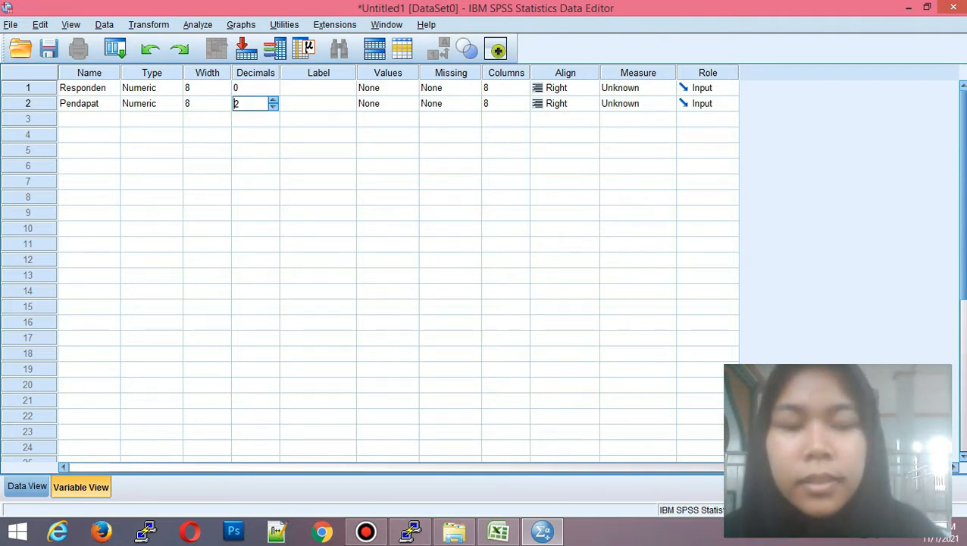
double_click(237, 104)
key(BackSpace)
text(0)
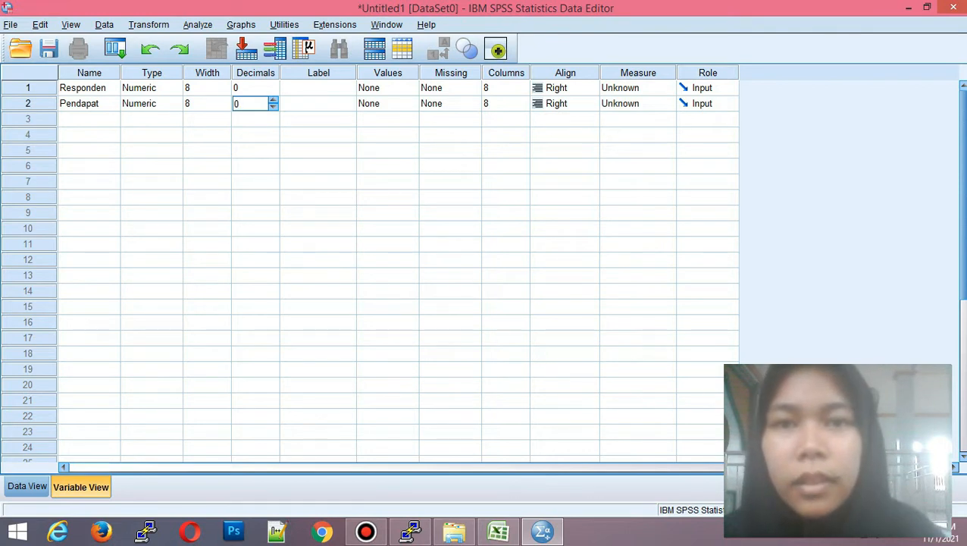
Step: Add the value label 1 = "Kurang mendukung" to the Pendapat variable, checking the code table in Excel
click(387, 88)
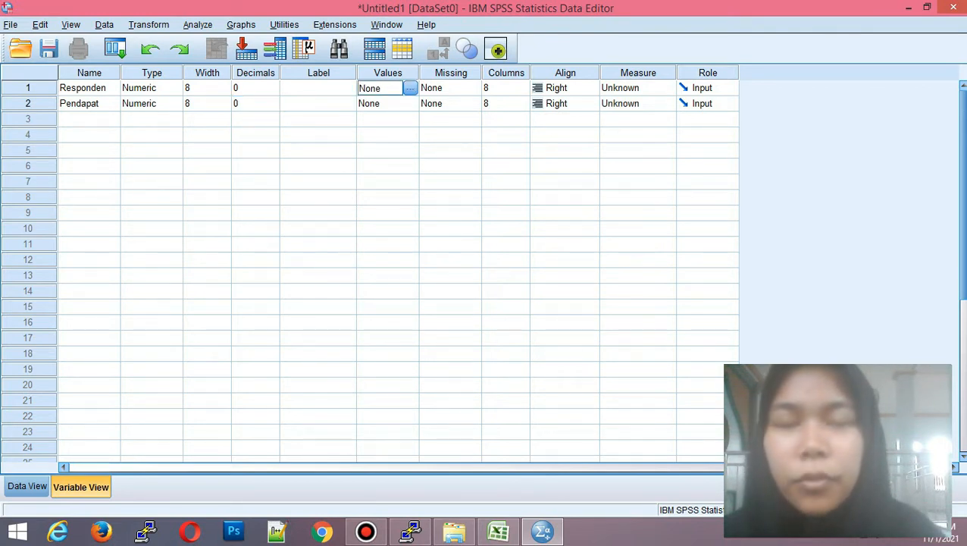
click(408, 104)
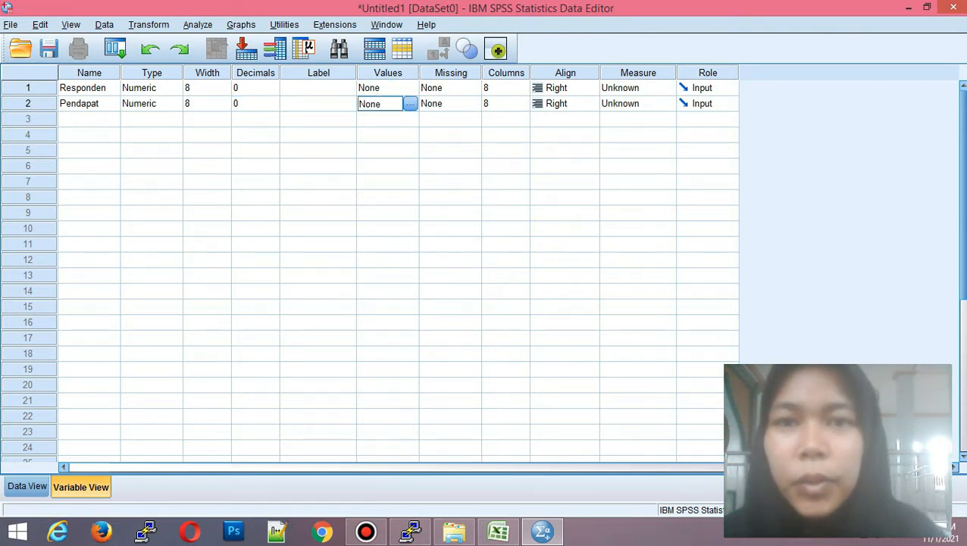
click(409, 104)
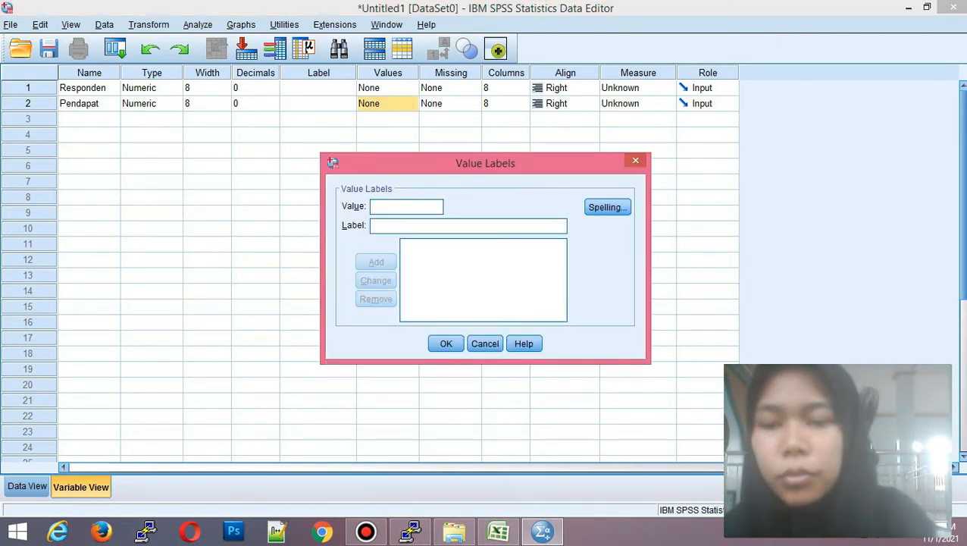
text(1)
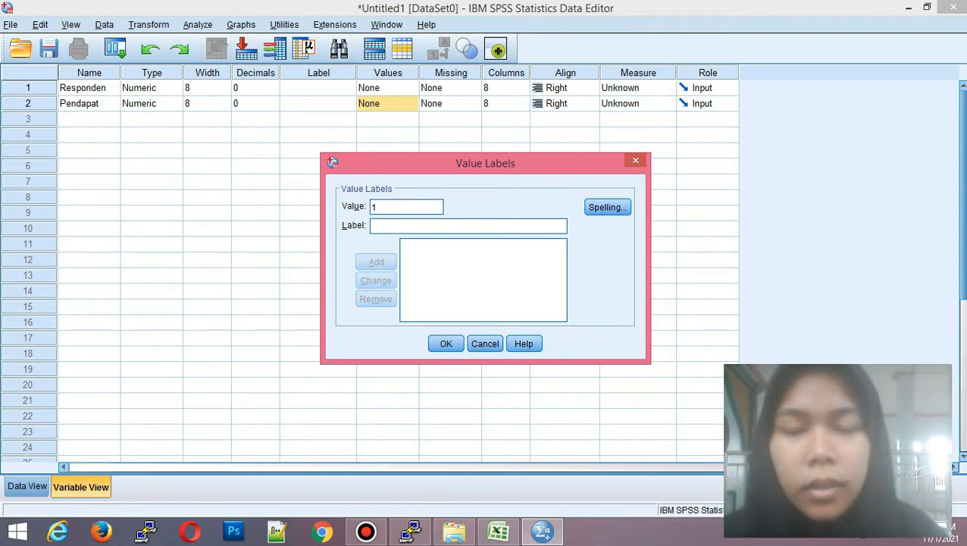
click(409, 226)
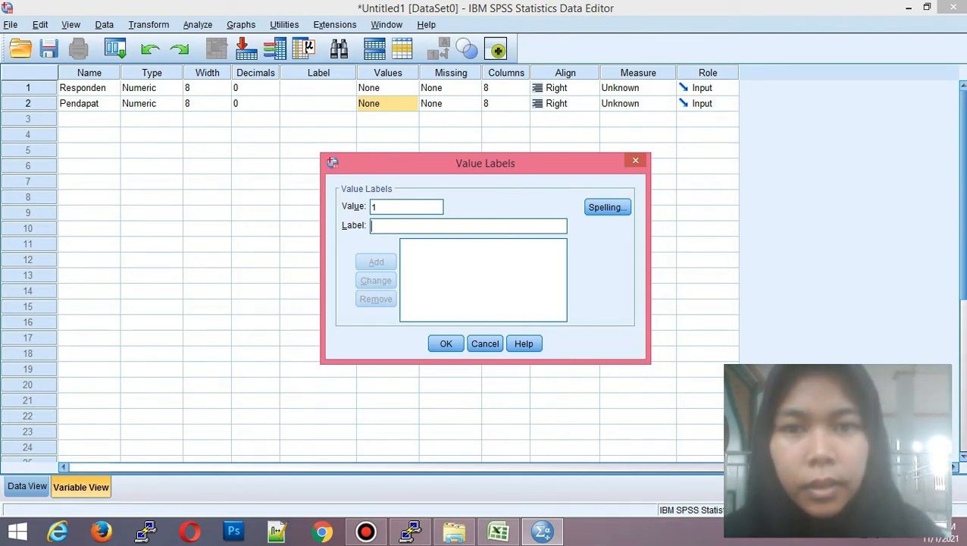
click(498, 531)
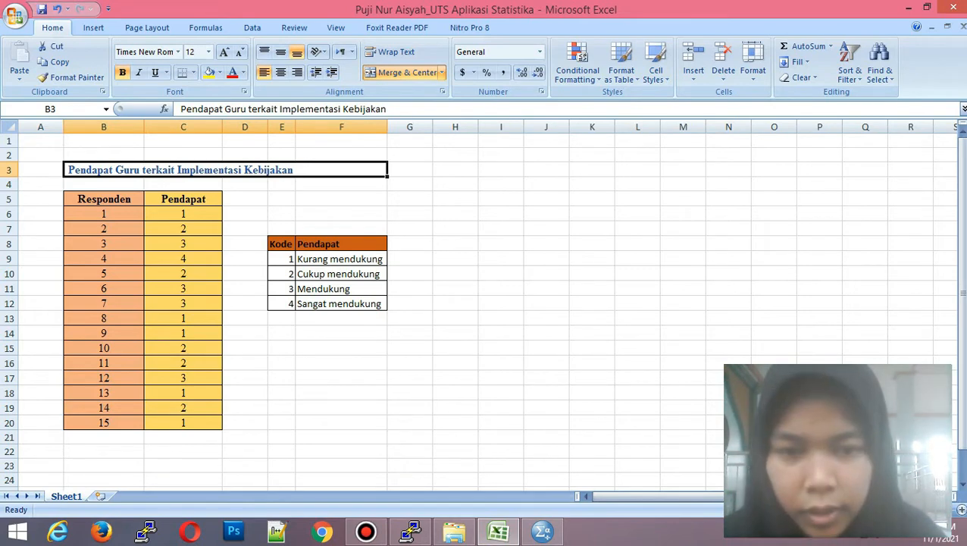
click(542, 530)
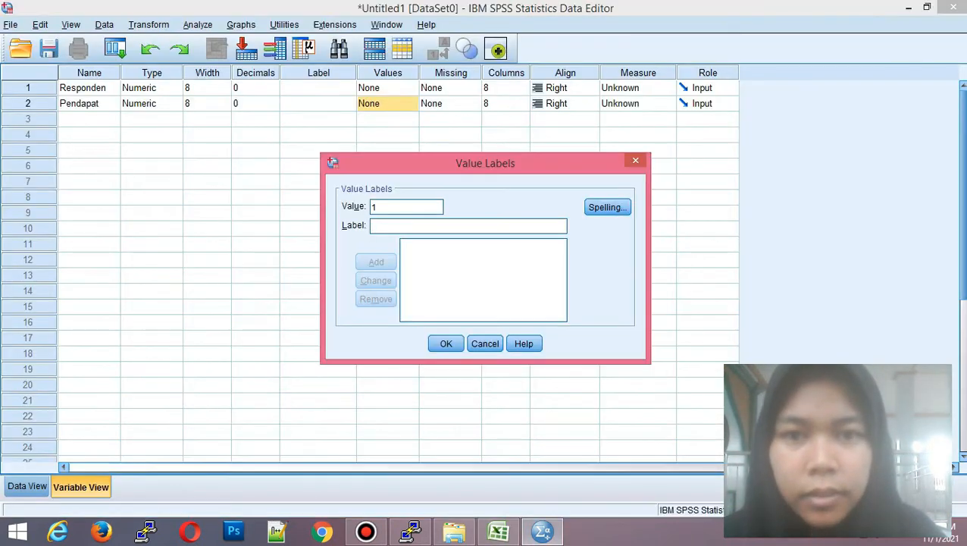
text(Ku)
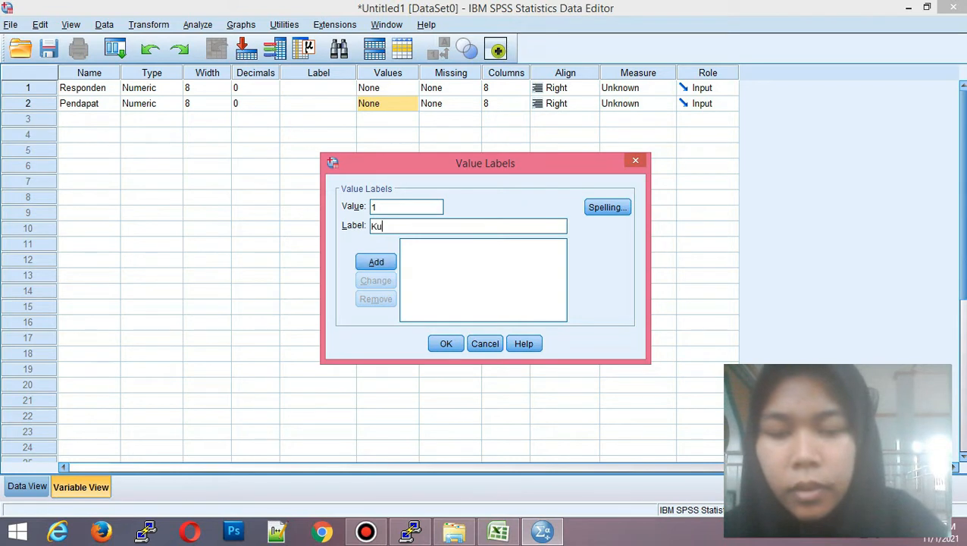
text(rang m)
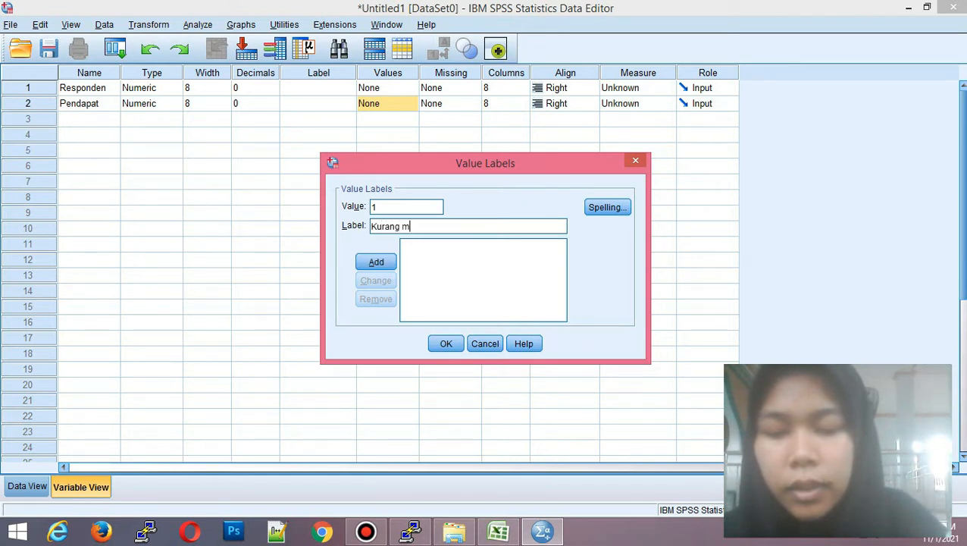
text(endukung)
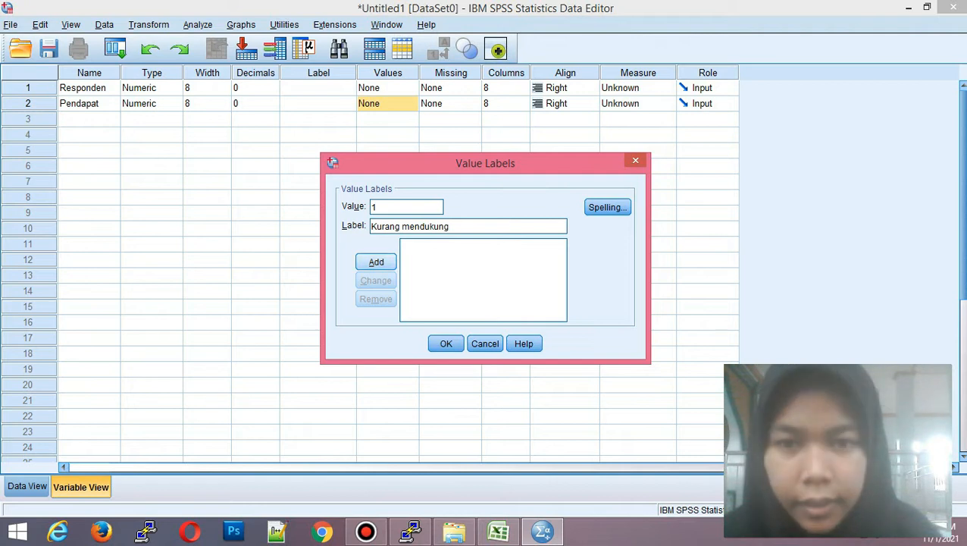
key(Return)
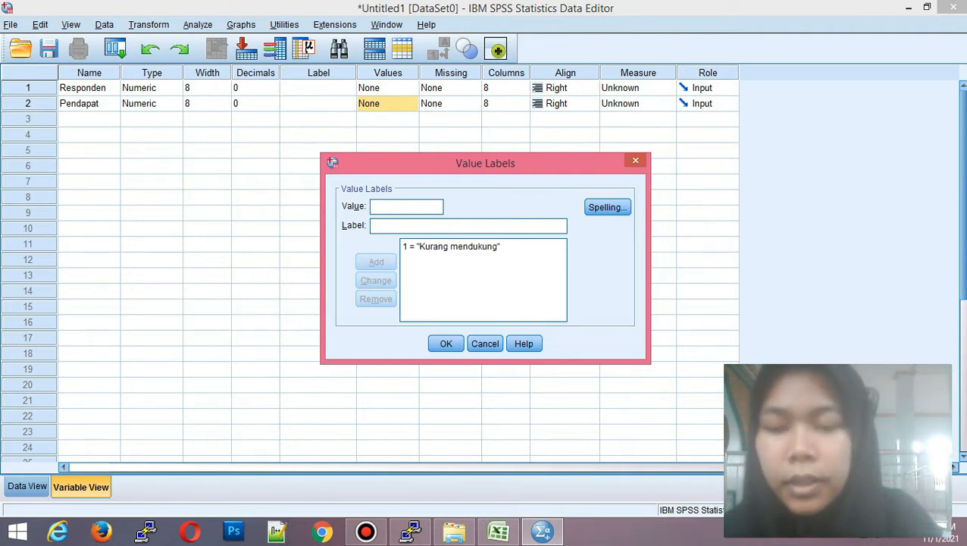
Step: Add the value label 2 = "Cukup mendukung" for Pendapat
text(2)
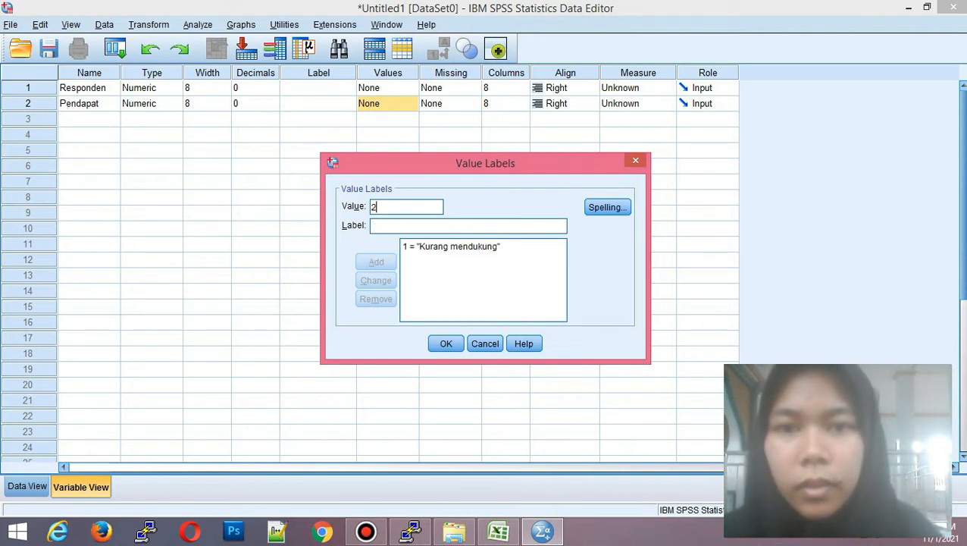
click(455, 226)
text(C)
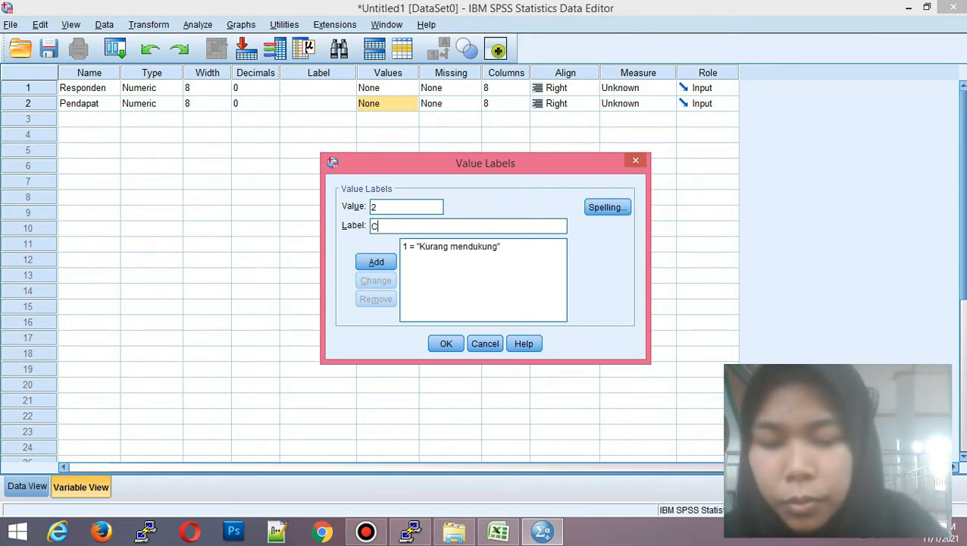
text(ukup m)
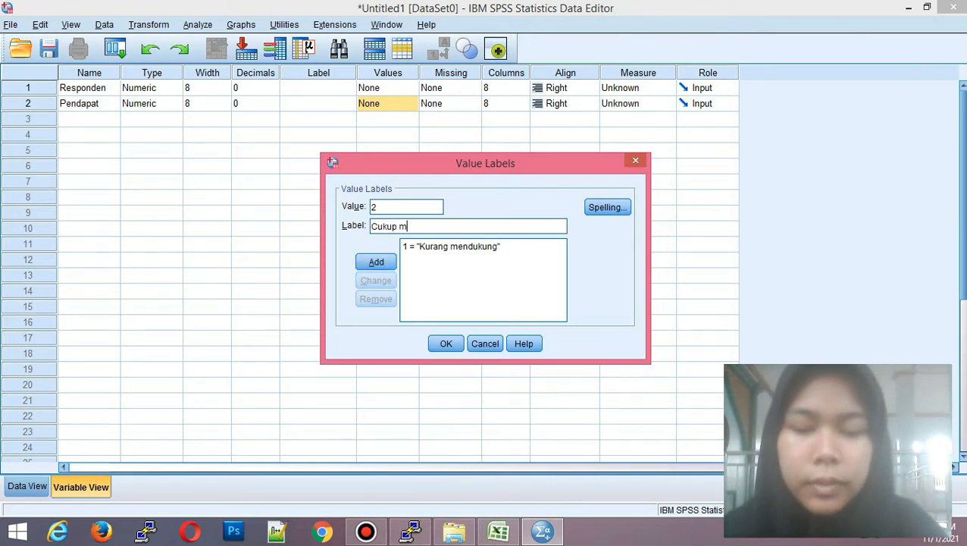
text(endukung)
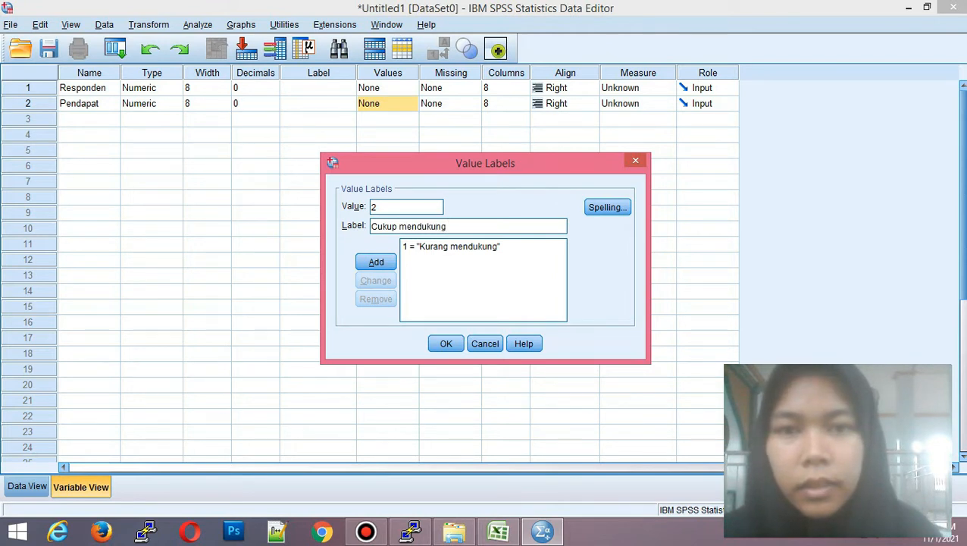
key(Return)
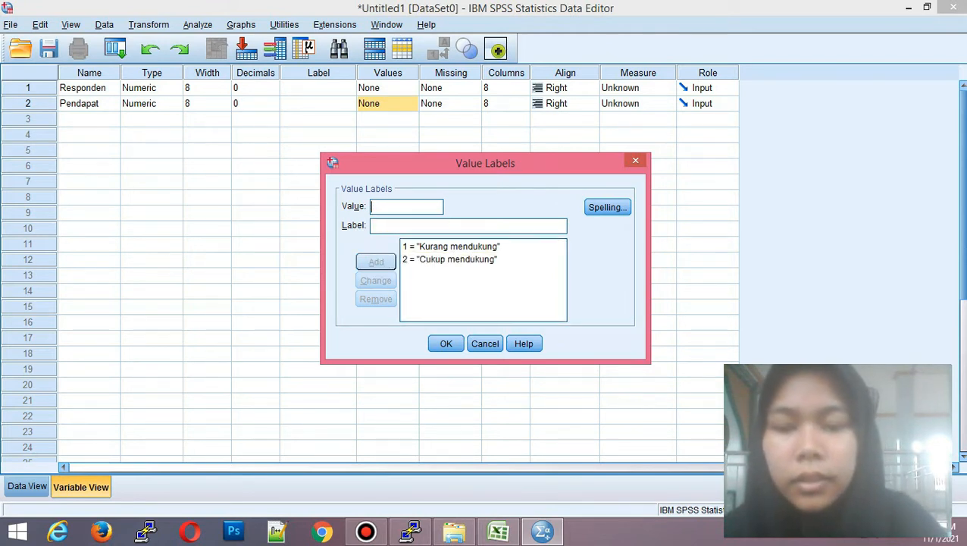
Step: Add the value label 3 = "Mendukung" for the Pendapat variable
text(3)
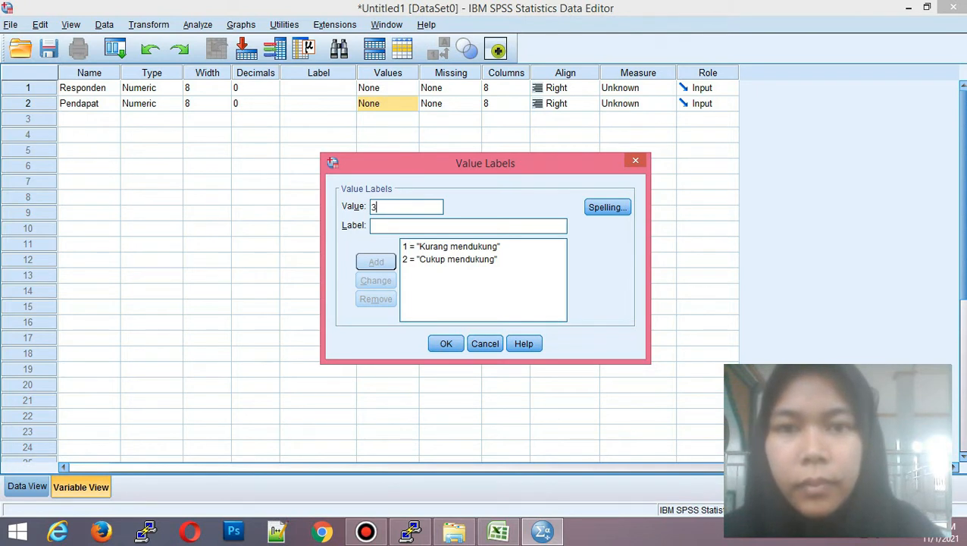
key(Tab)
text(M)
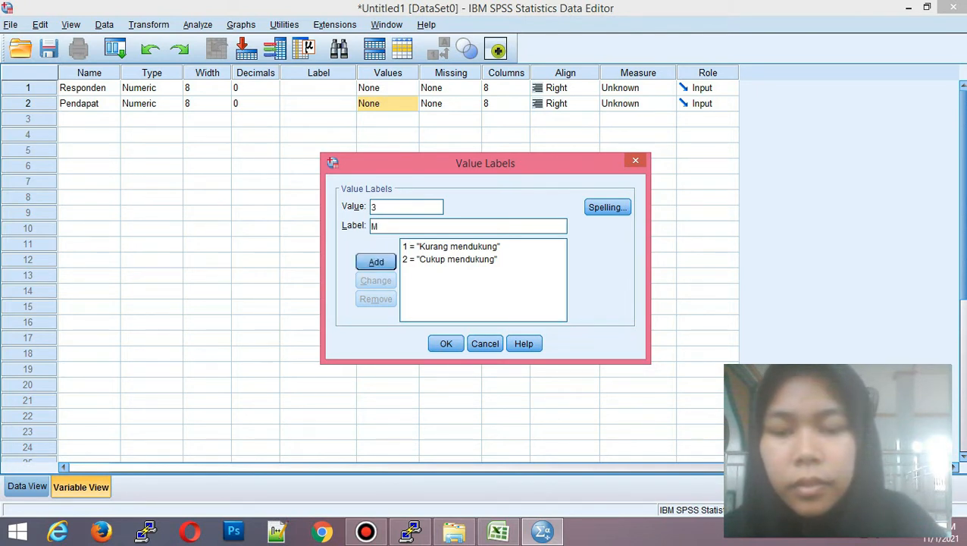
text(endukun)
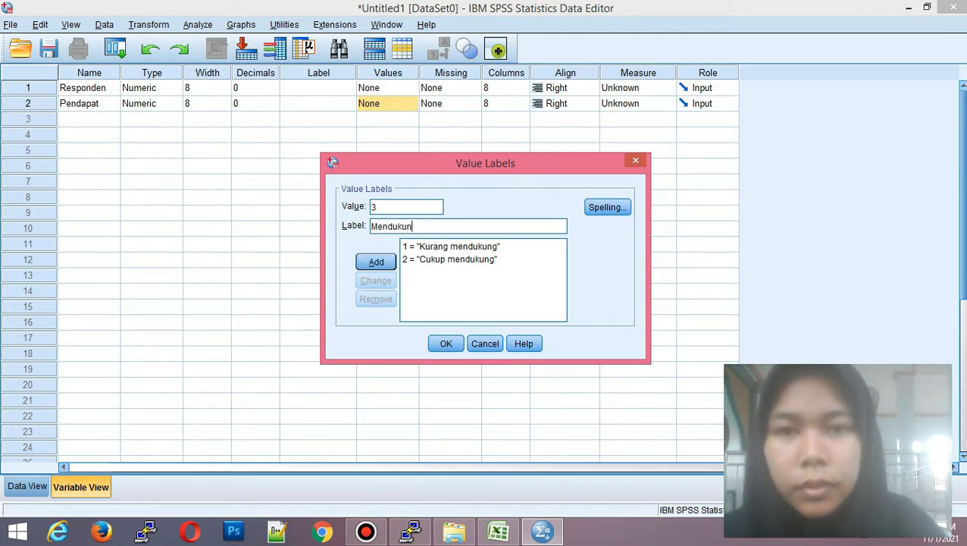
text(g)
key(Return)
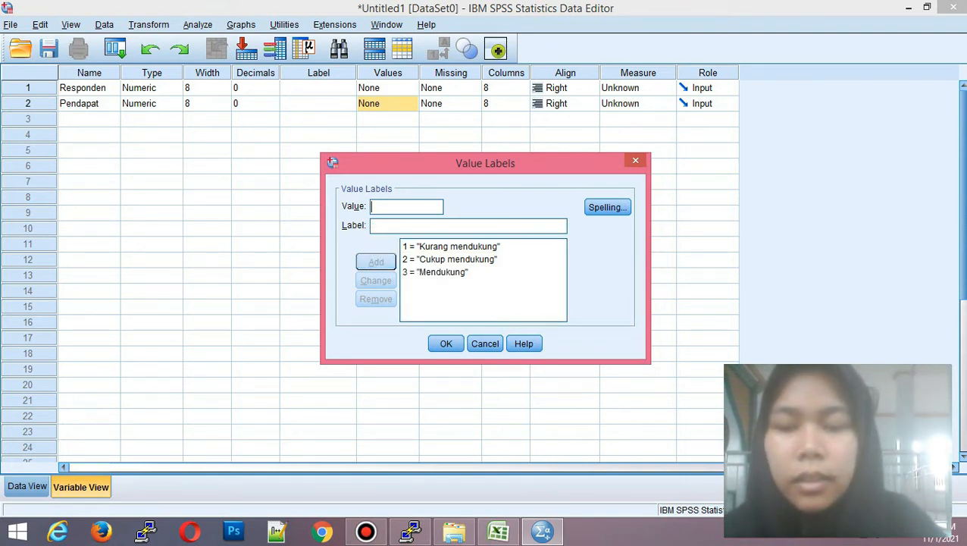
Step: Add the value label 4 = "Sangat mendukung" for Pendapat and apply the set of value labels
text(4)
key(Tab)
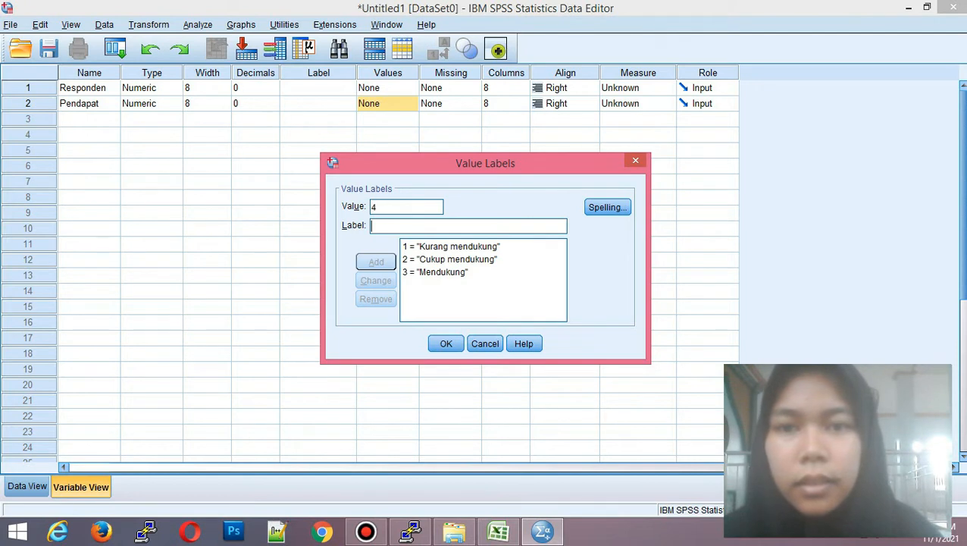
text(Sangat )
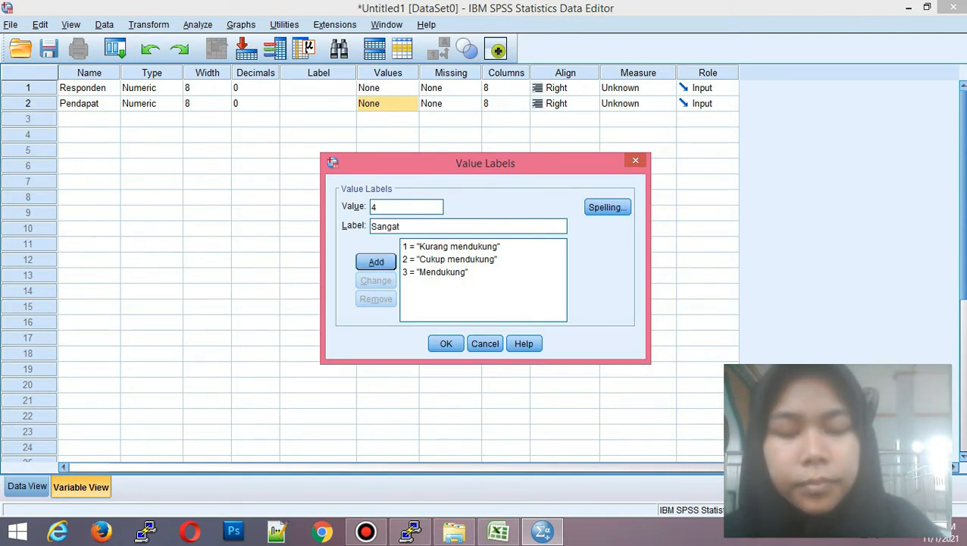
text(mendukung)
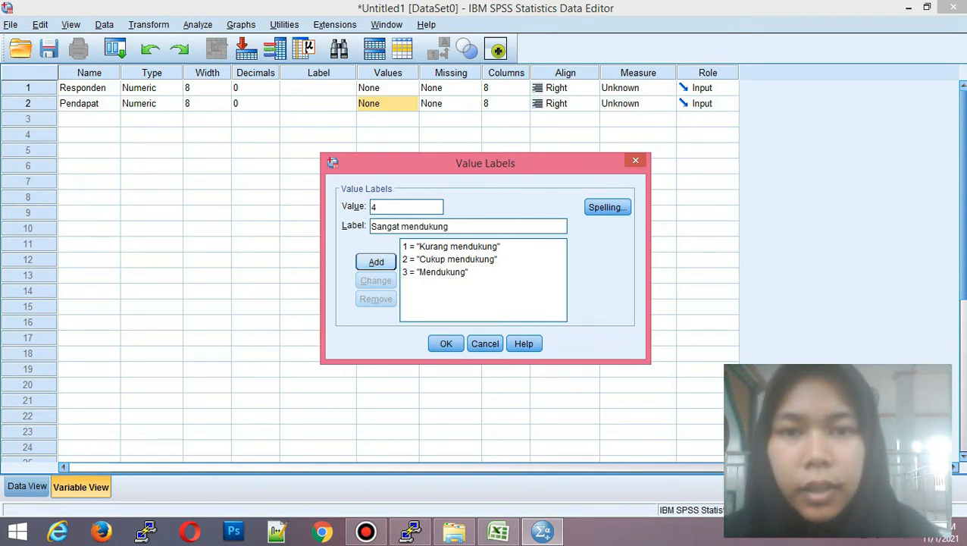
key(Return)
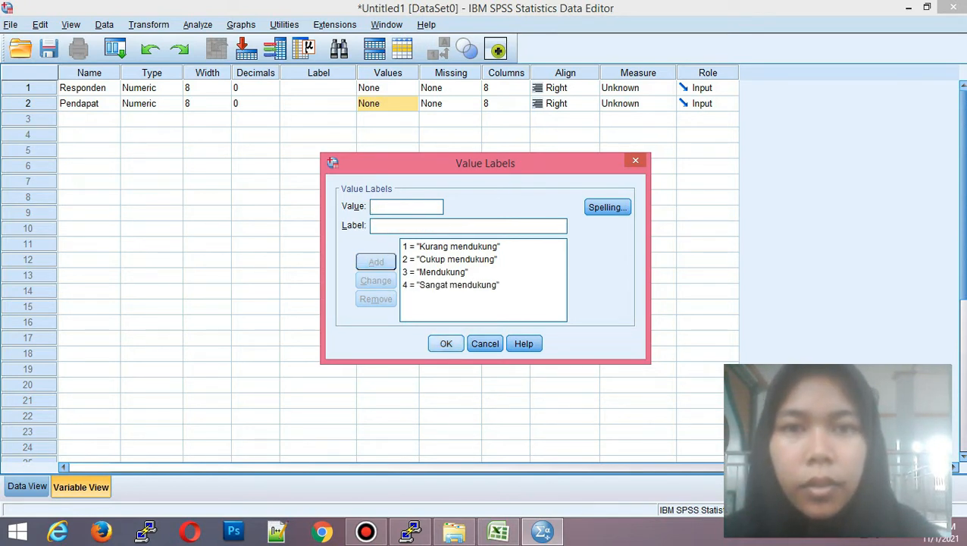
key(Return)
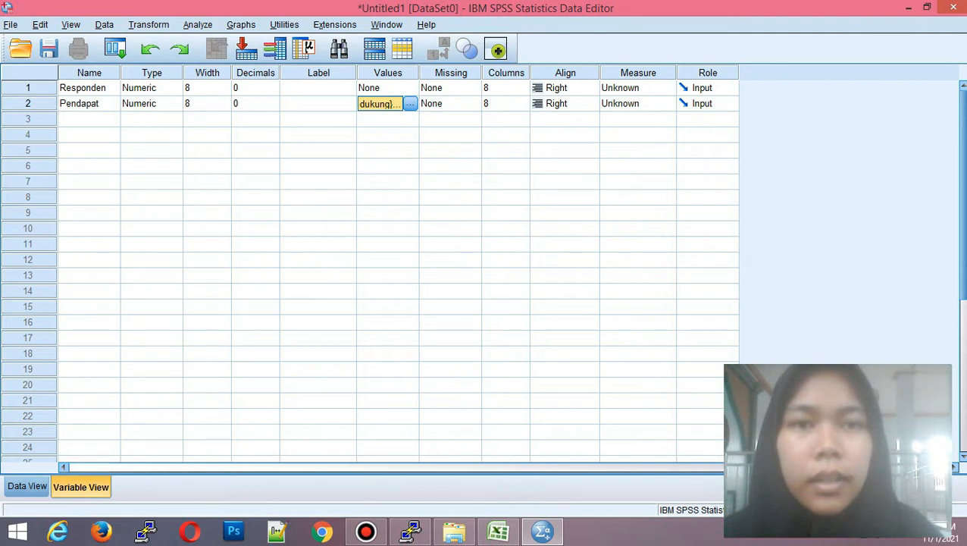
Step: Set the measurement level of both Responden and Pendapat to Nominal
click(638, 88)
click(667, 88)
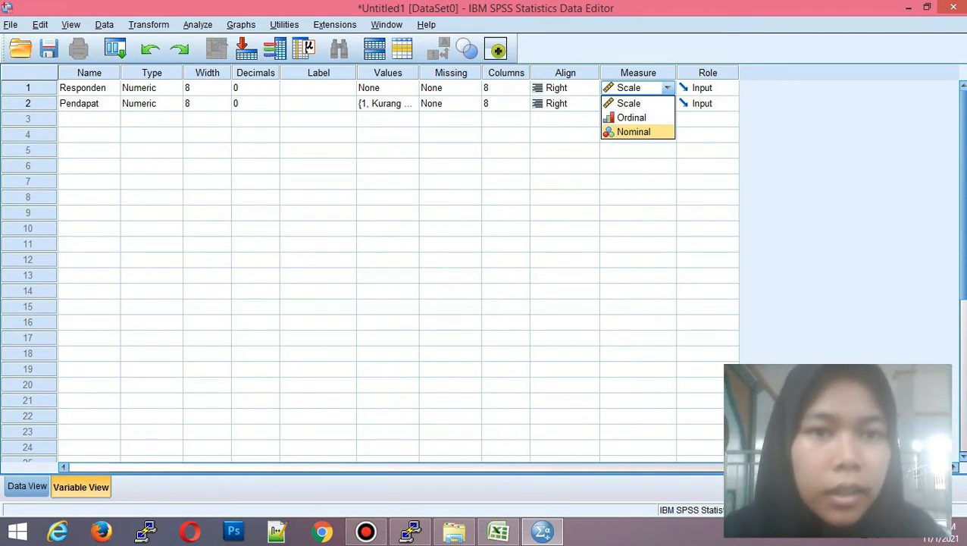
click(634, 132)
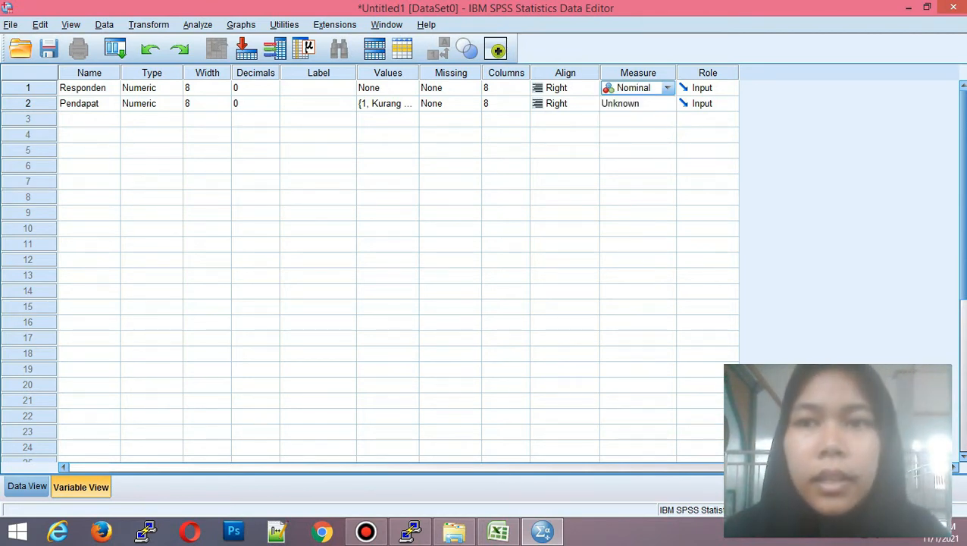
click(667, 104)
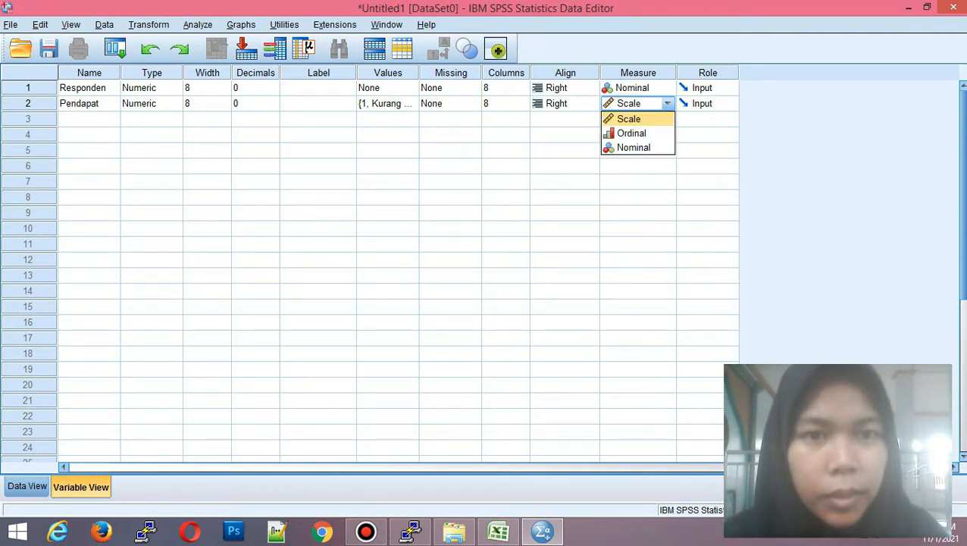
click(629, 119)
click(644, 151)
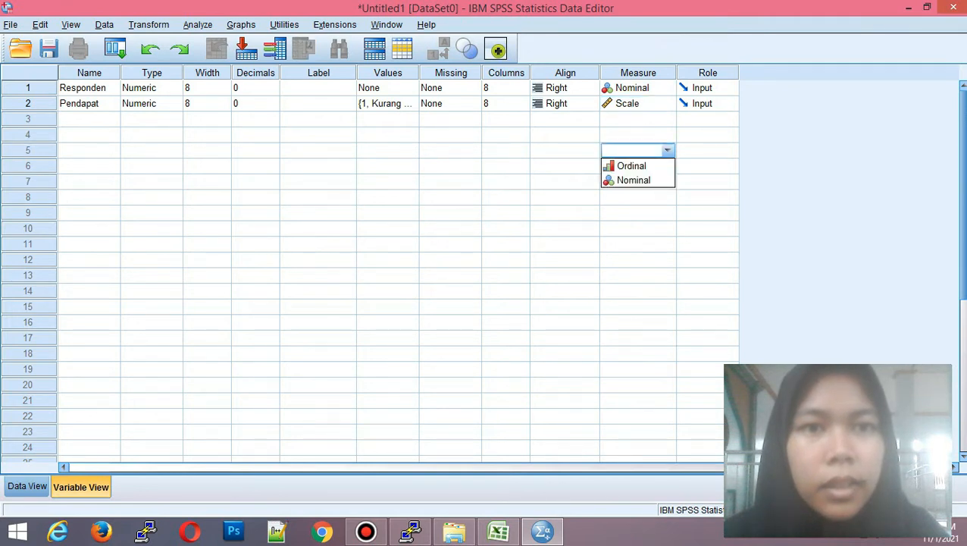
click(655, 104)
key(Down)
key(Down)
key(Return)
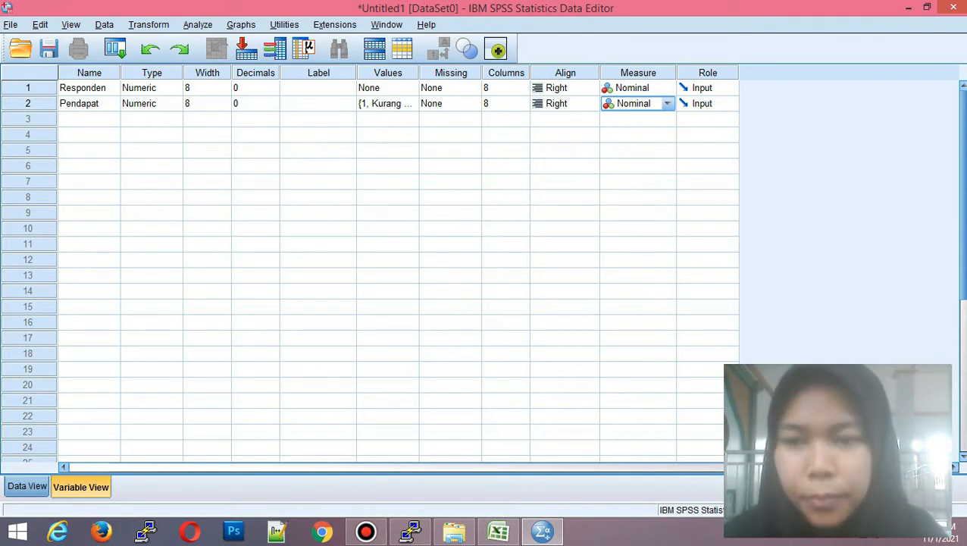
Step: Copy the respondent numbers in B6:B20 of the Excel sheet into the Responden column of the SPSS data, starting at case 1
click(27, 487)
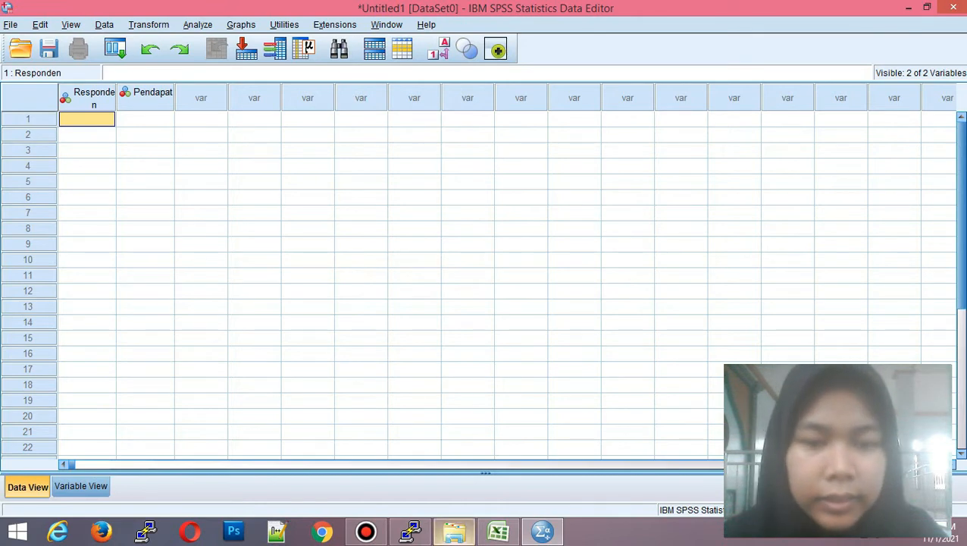
click(499, 533)
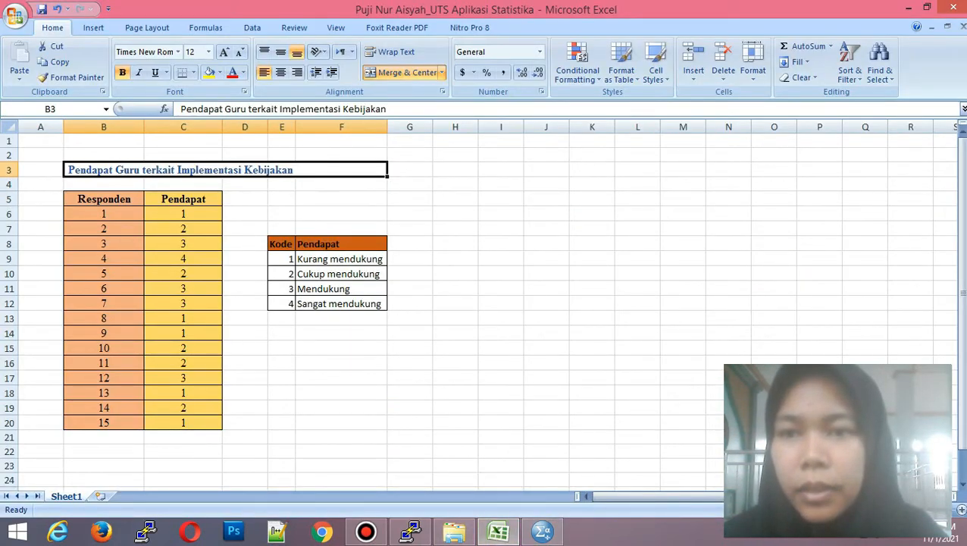
drag(103, 214, 143, 428)
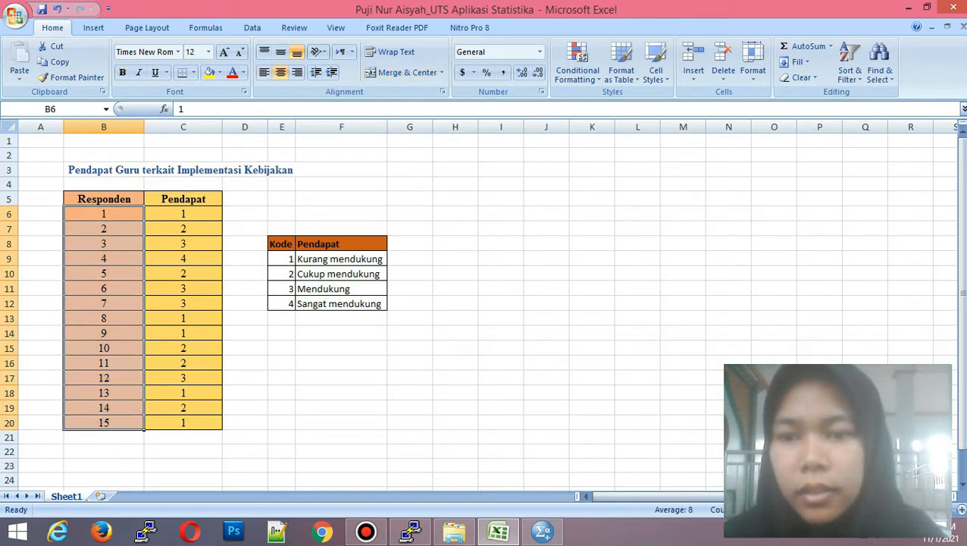
key(ctrl+c)
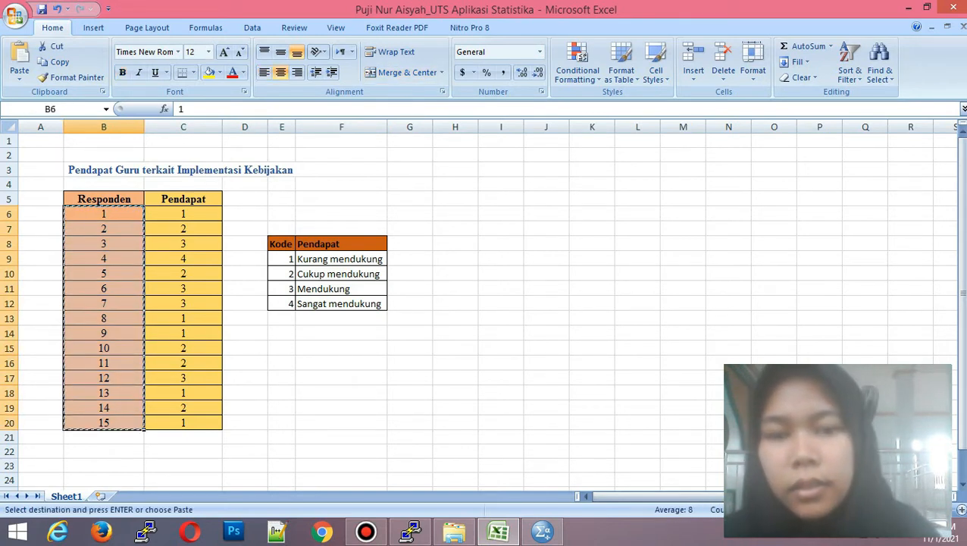
click(542, 531)
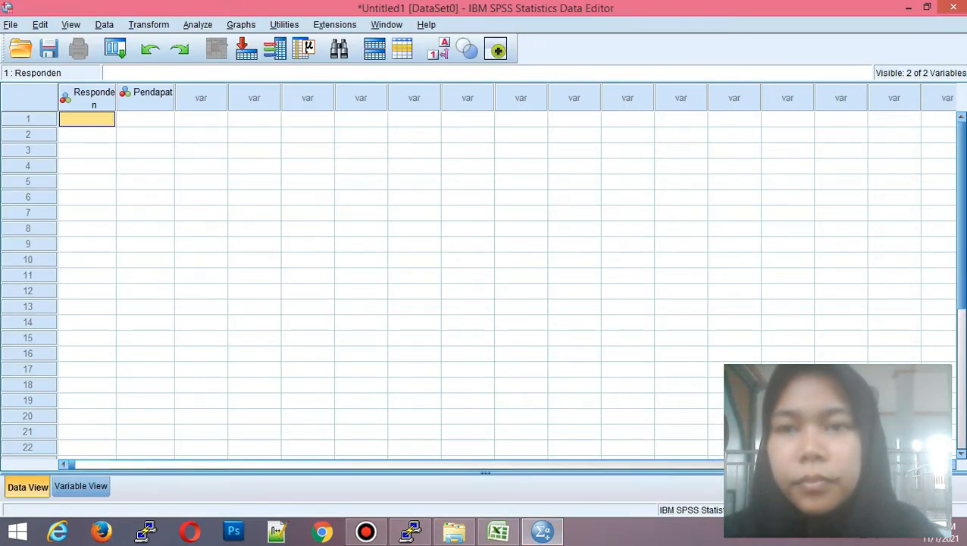
key(ctrl+v)
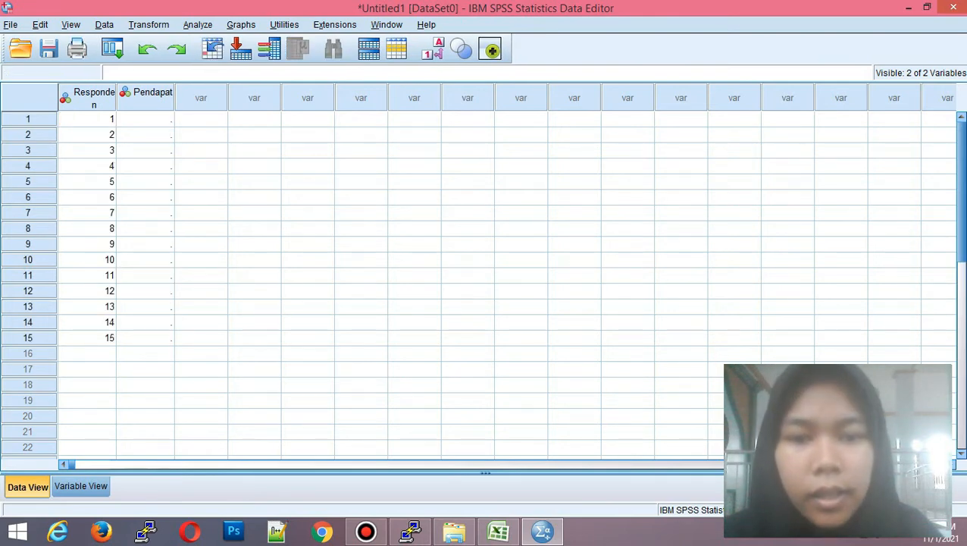
Step: Copy the opinion codes in C6:C20 of the Excel sheet into the Pendapat column of the SPSS data, starting at case 1
click(498, 531)
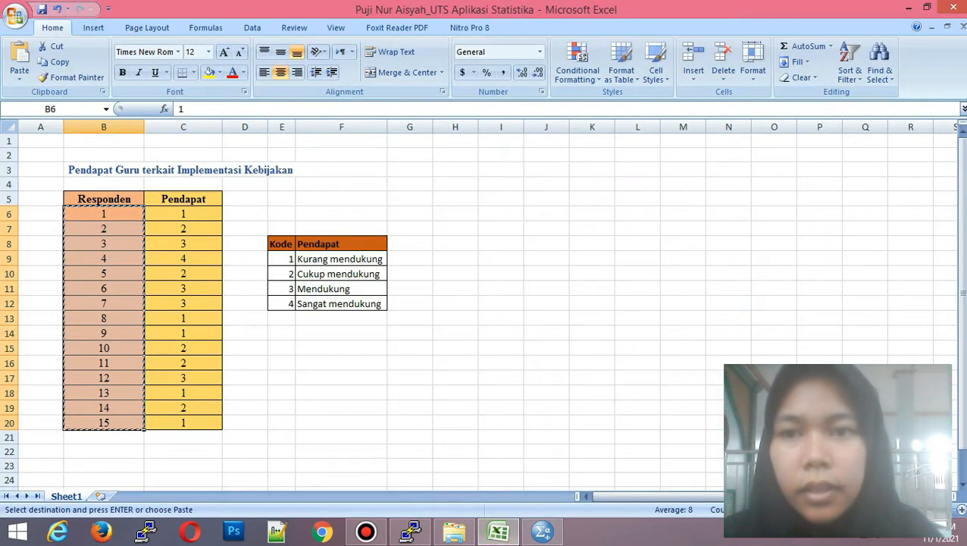
drag(182, 214, 183, 407)
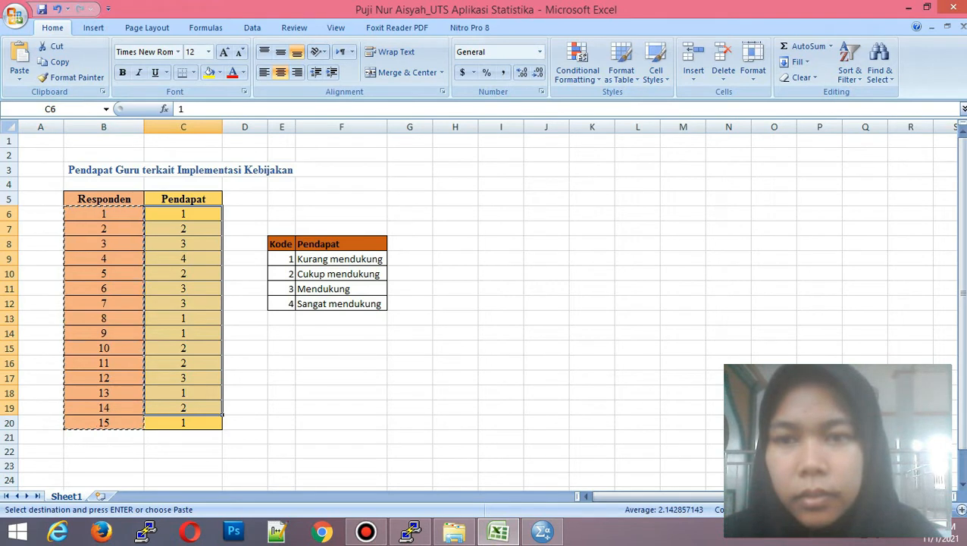
click(183, 214)
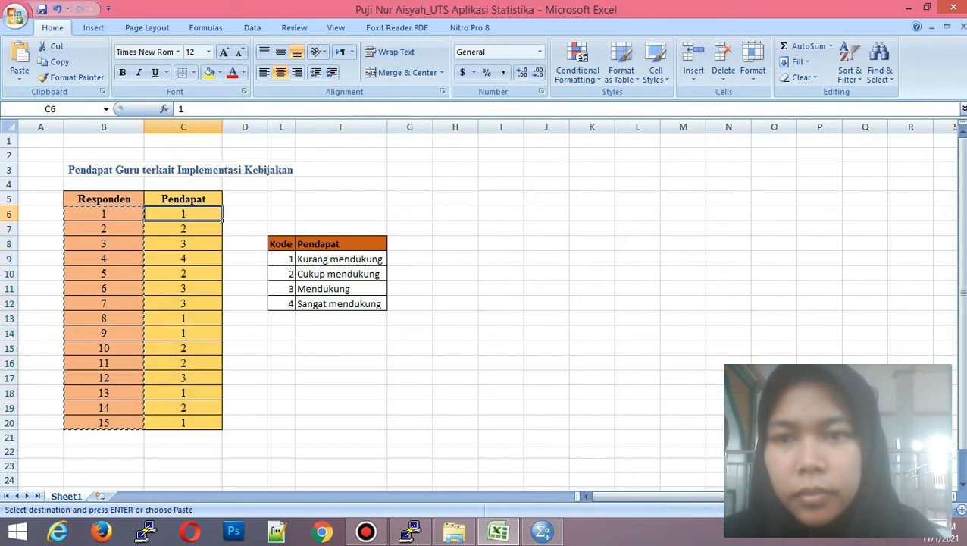
drag(182, 214, 184, 423)
key(ctrl+c)
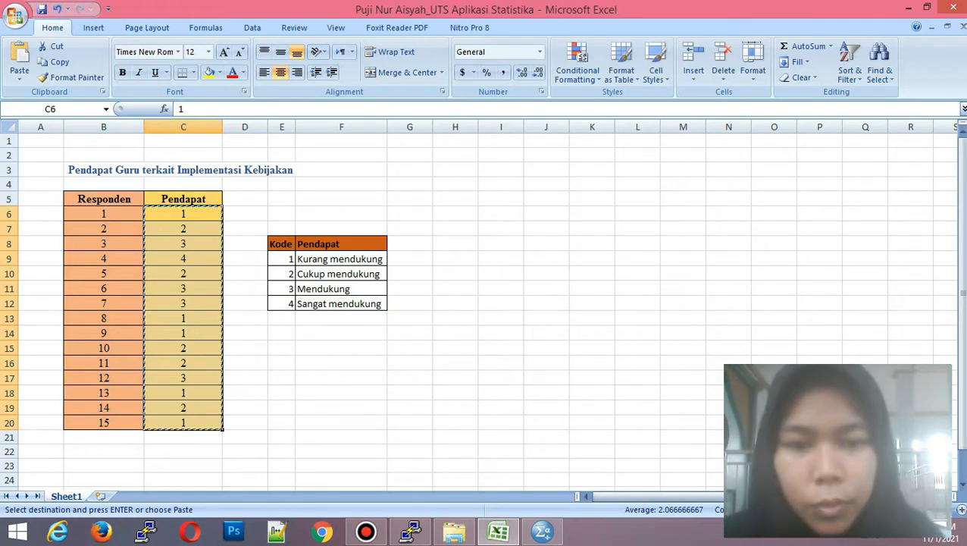
click(542, 531)
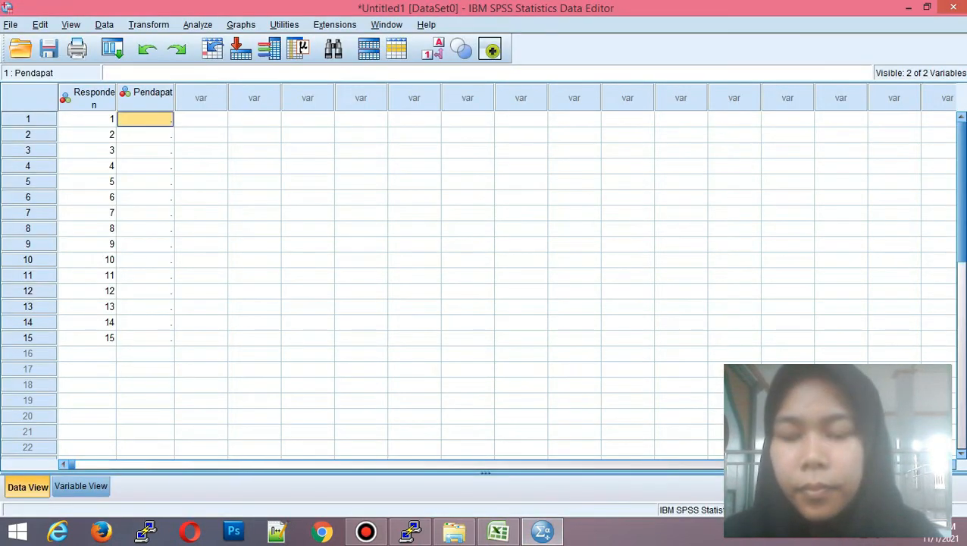
key(ctrl+v)
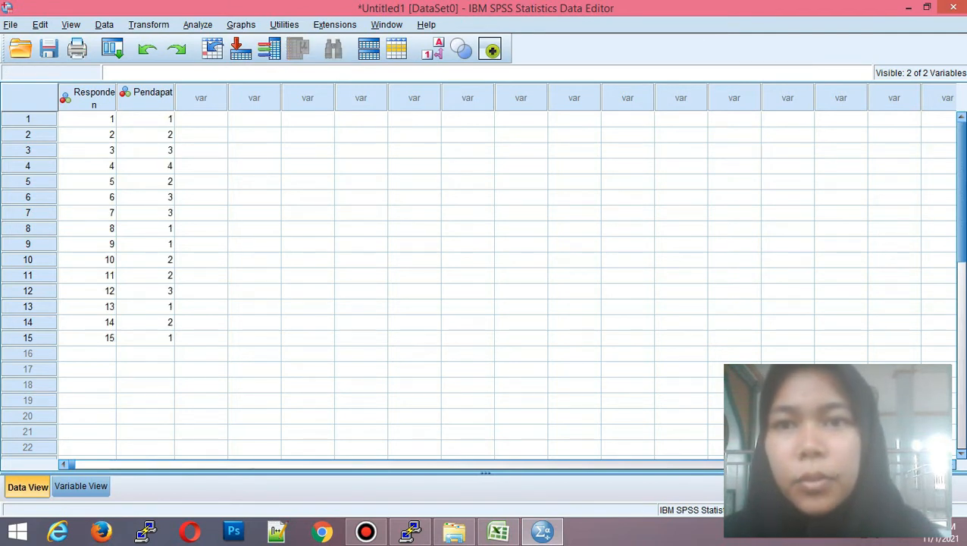
Step: Start defining a legacy pie chart that uses summaries for groups of cases
click(241, 25)
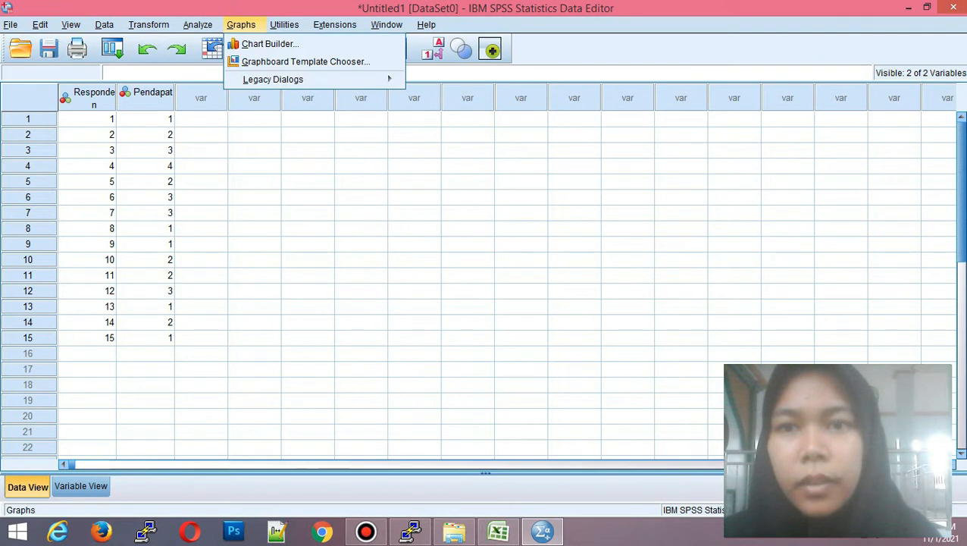
mouse_move(273, 79)
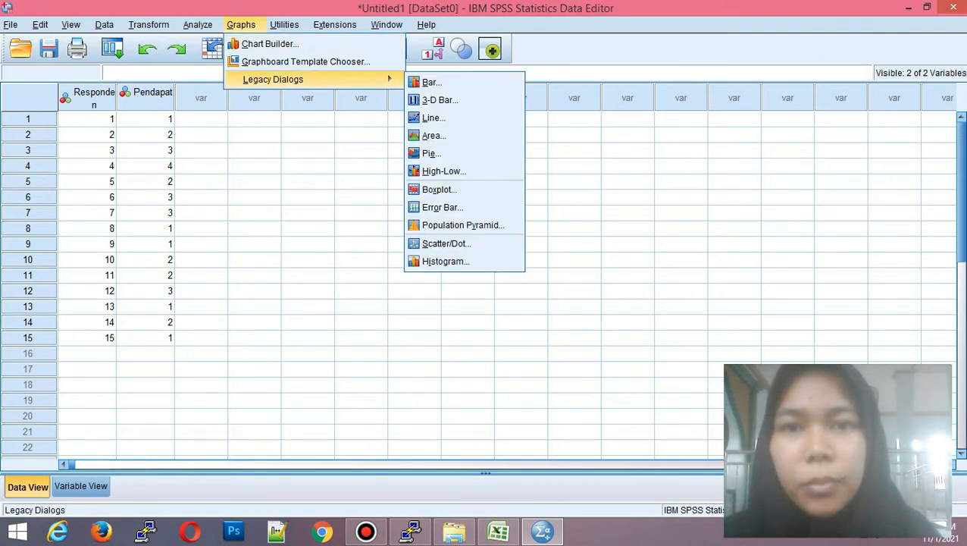
click(431, 153)
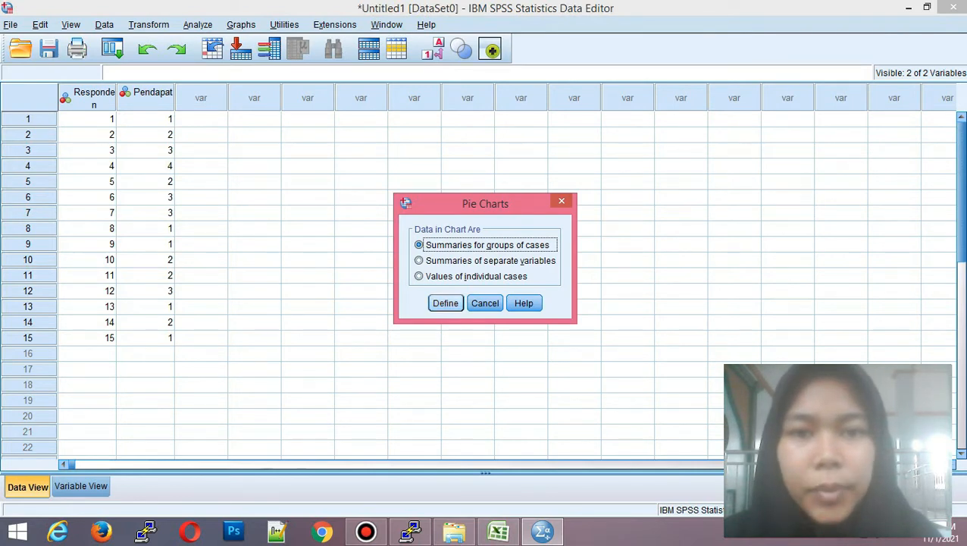
click(445, 303)
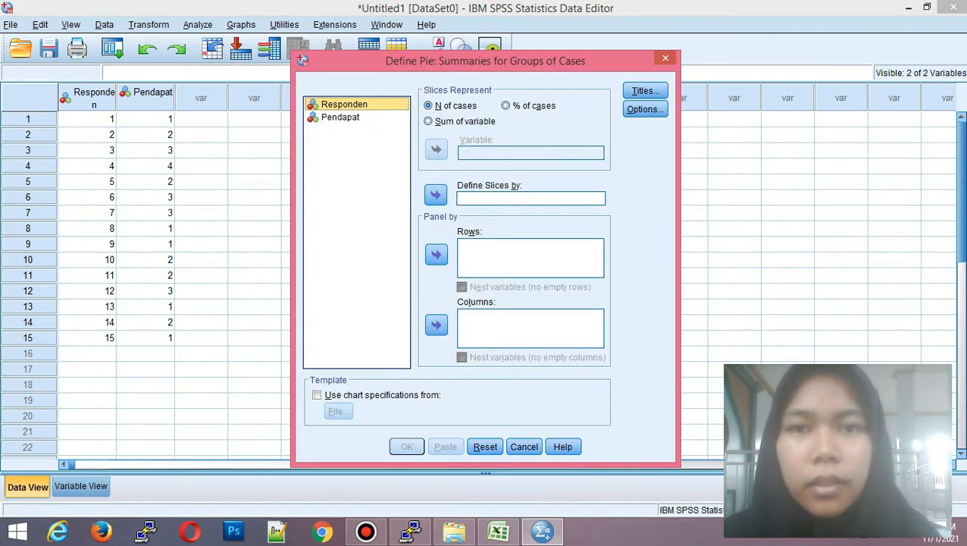
Step: Make the pie slices represent the sum of Responden and define the slices by Pendapat
click(429, 121)
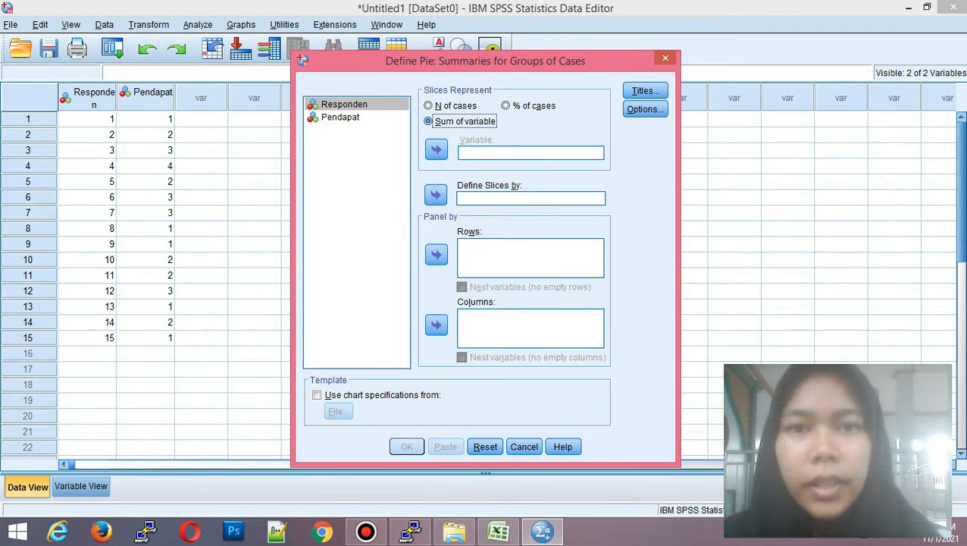
click(340, 117)
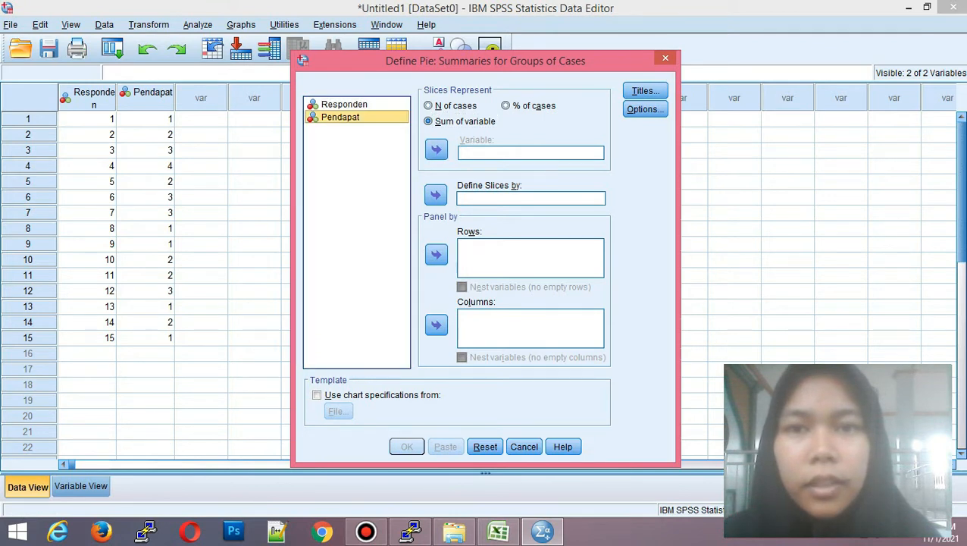
click(344, 105)
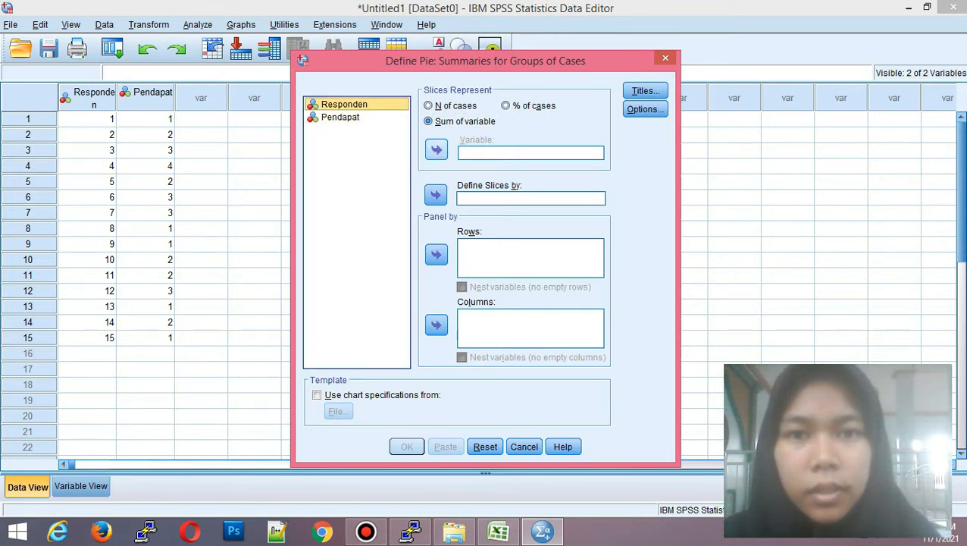
click(436, 149)
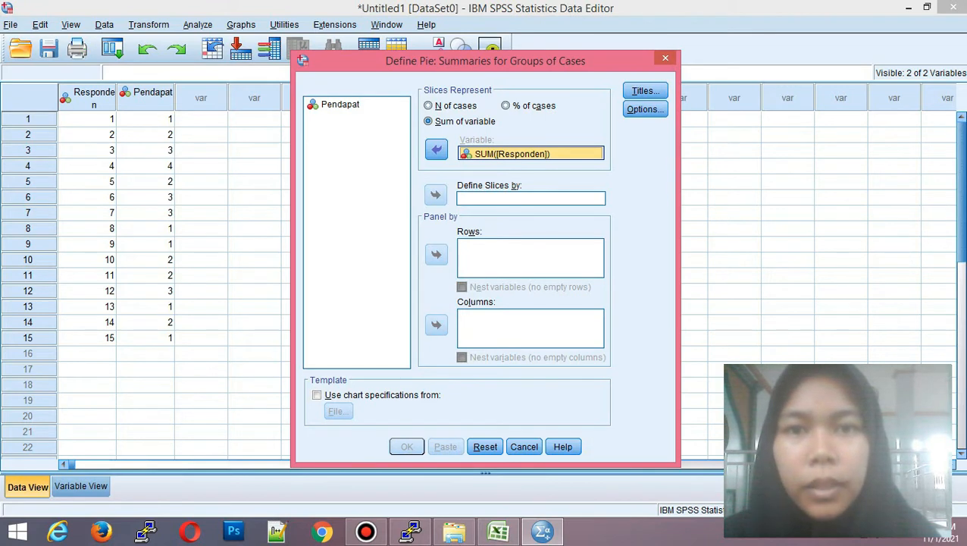
click(340, 105)
click(436, 195)
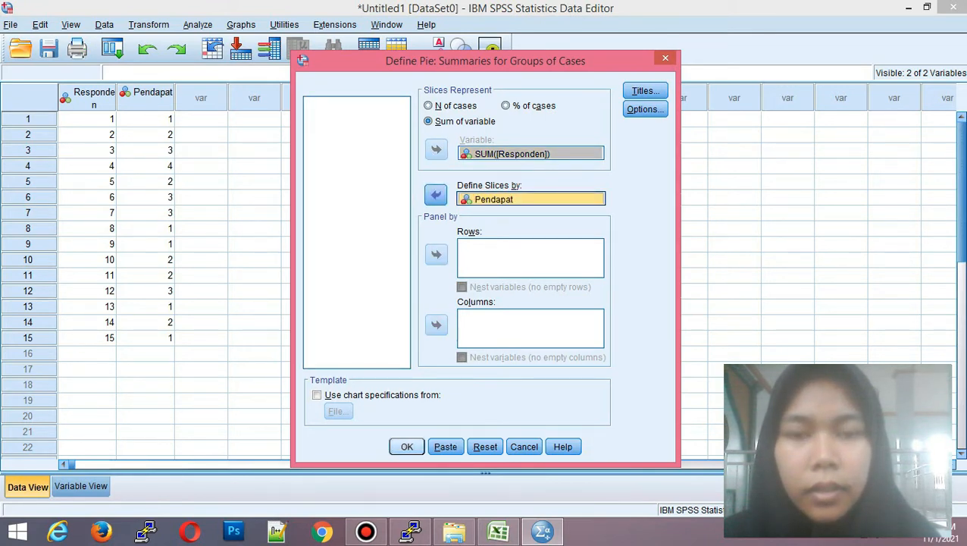
Step: Generate the pie chart of the sum of Responden by Pendapat with the defined settings
click(407, 447)
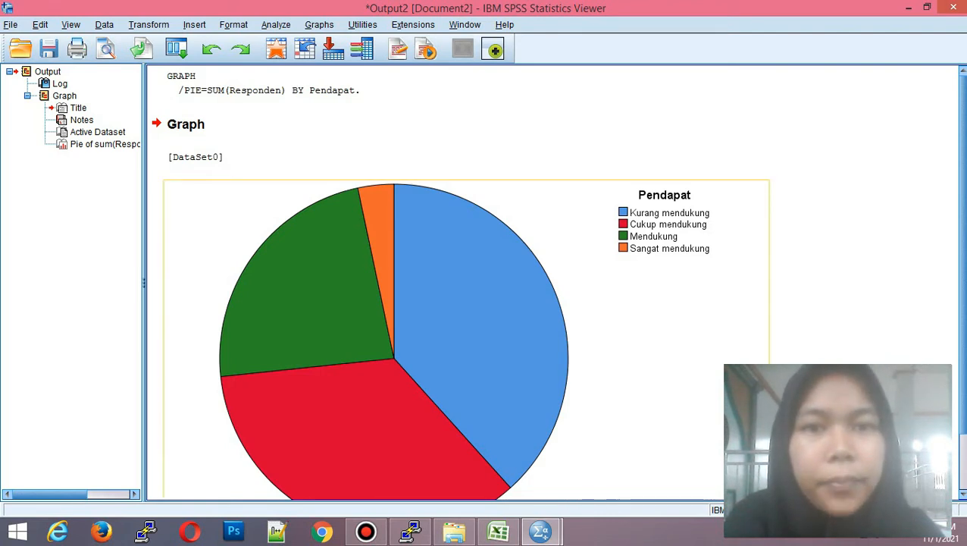
click(440, 318)
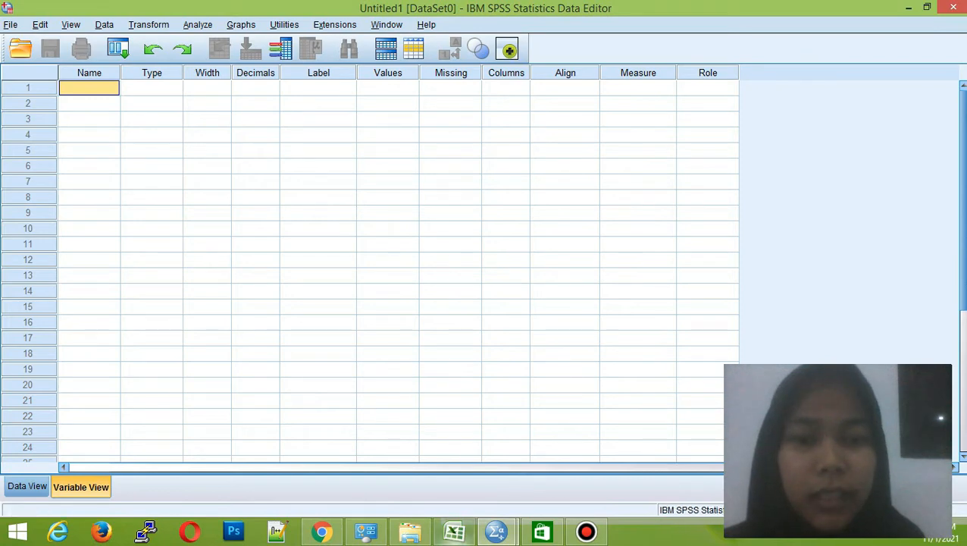
Step: Check the score columns in the Excel sheet and name the first two variables in the empty SPSS dataset Pretest and Postest
click(454, 531)
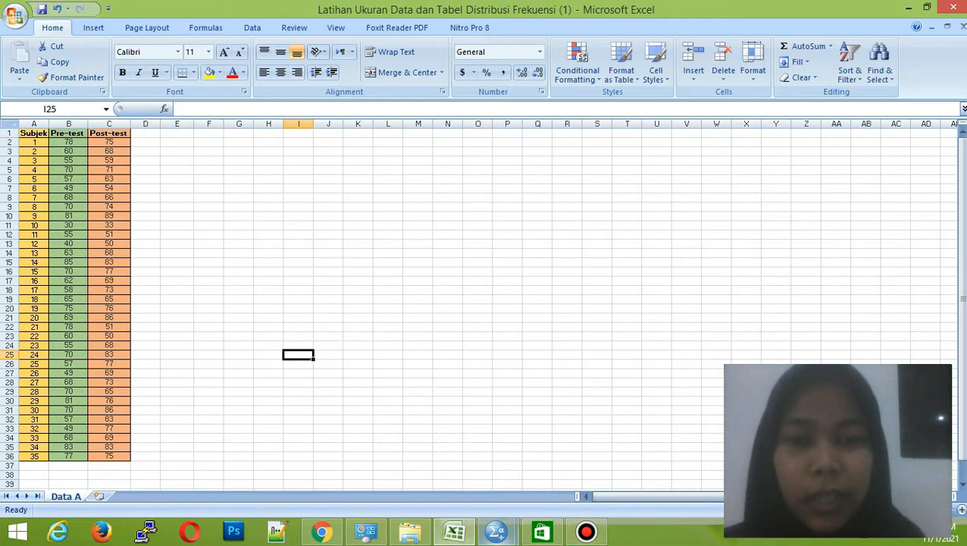
mouse_move(496, 530)
click(421, 455)
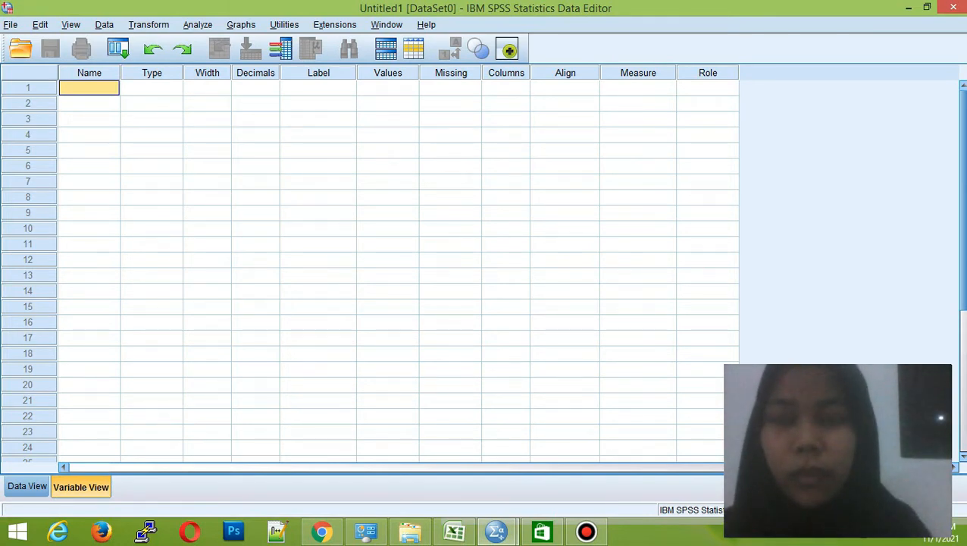
text(Prete)
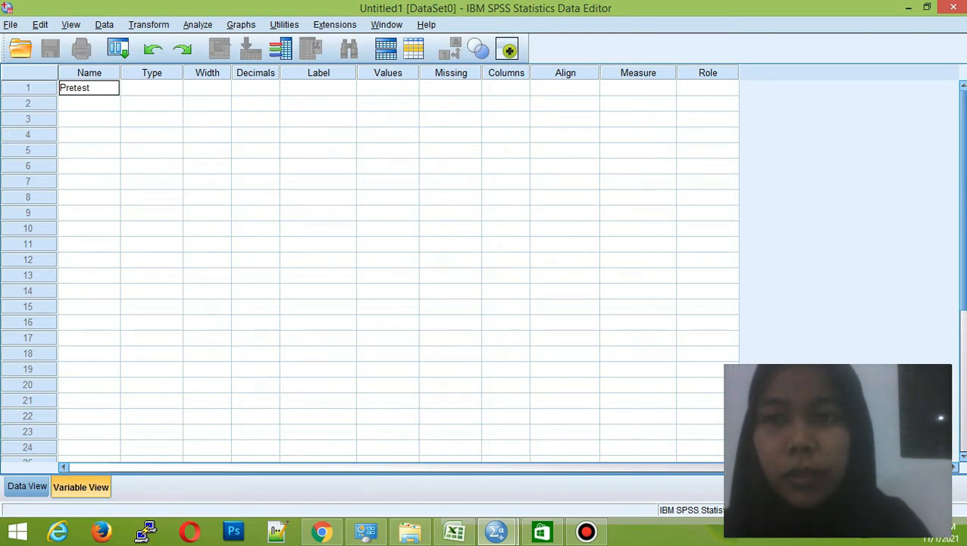
text(st)
key(Return)
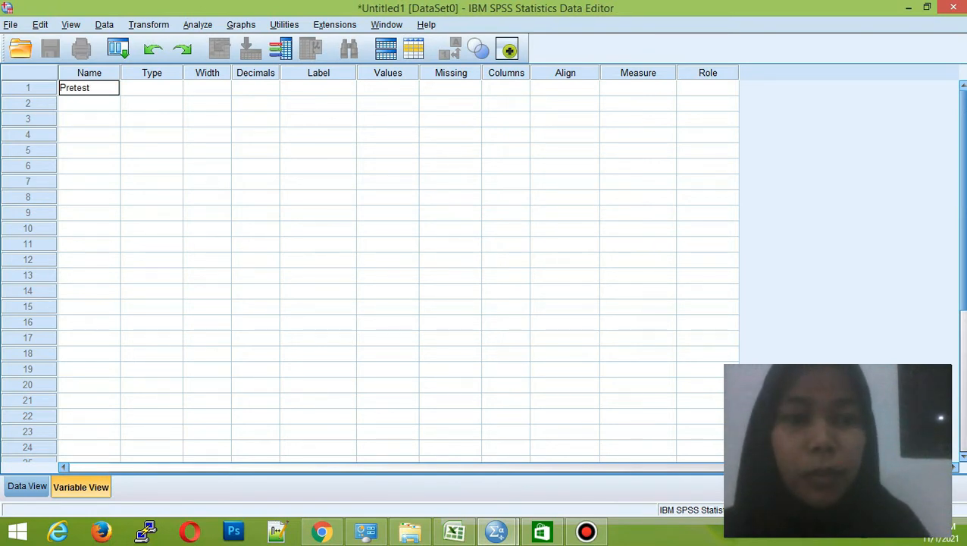
text(Postest)
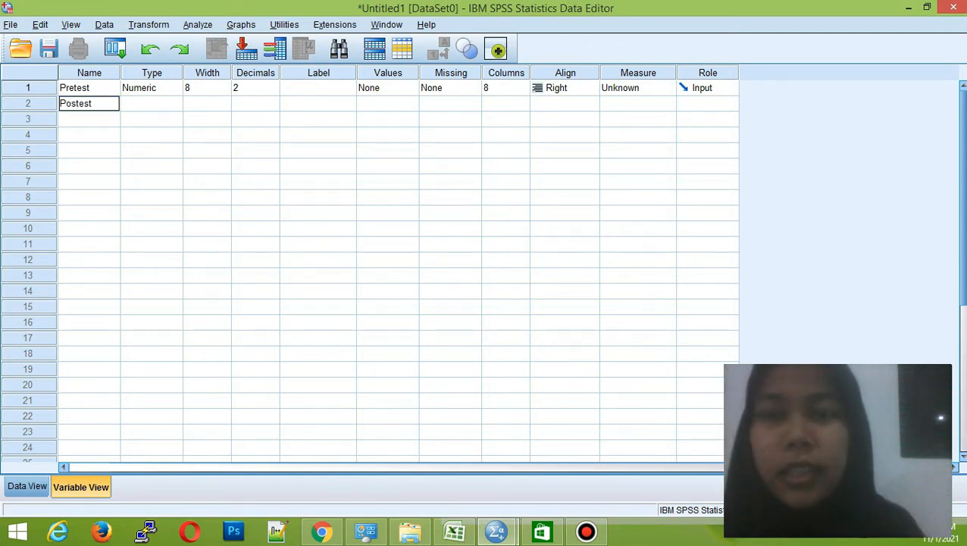
click(203, 104)
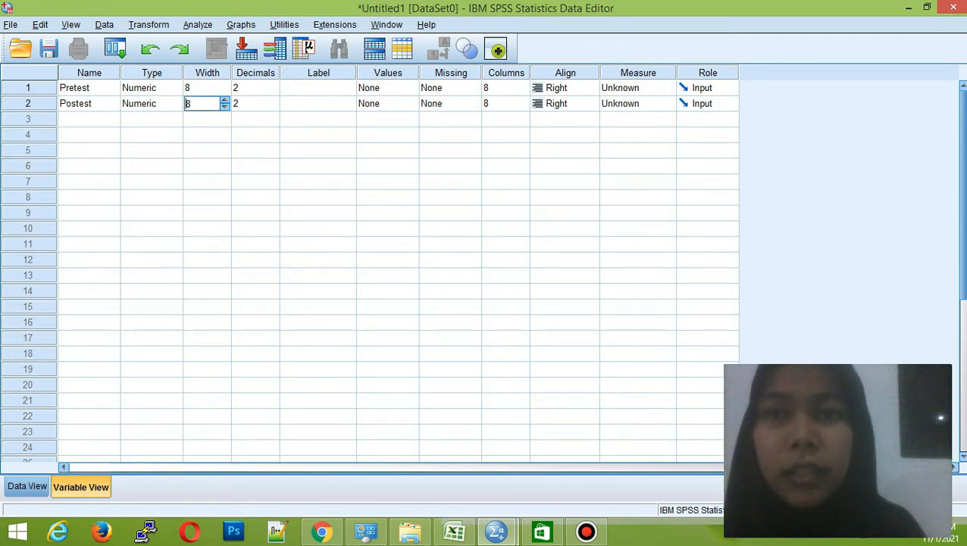
Step: Set the decimals of both the Pretest and Postest variables to 0
click(248, 88)
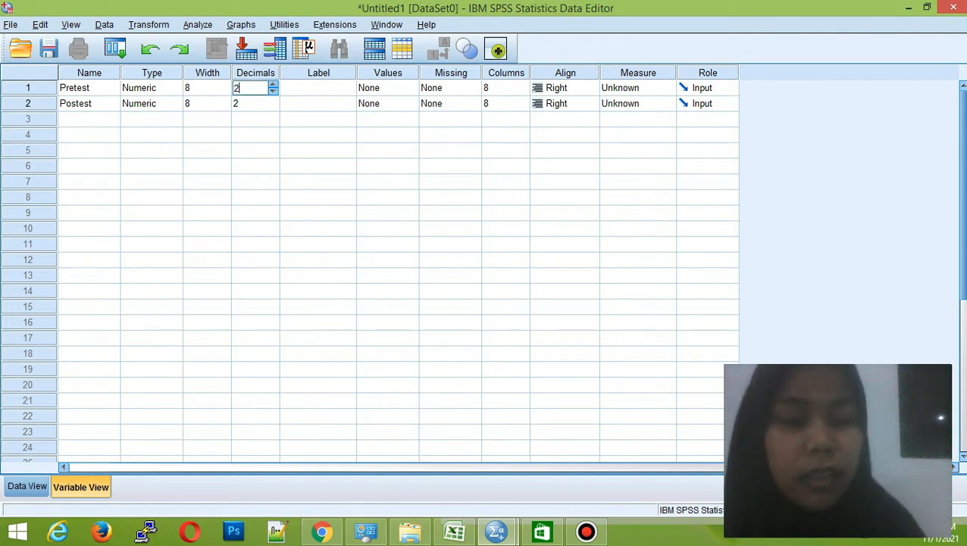
key(BackSpace)
text(0)
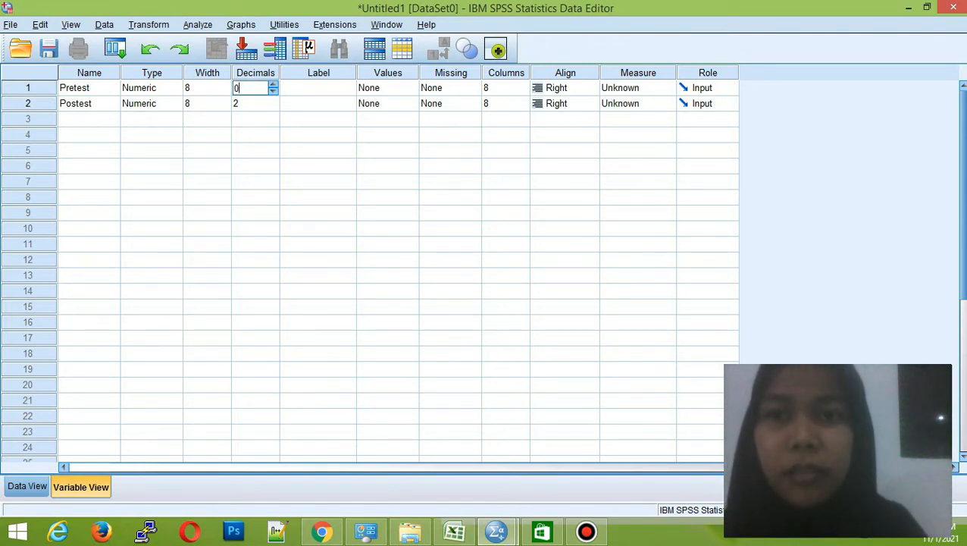
double_click(249, 104)
key(BackSpace)
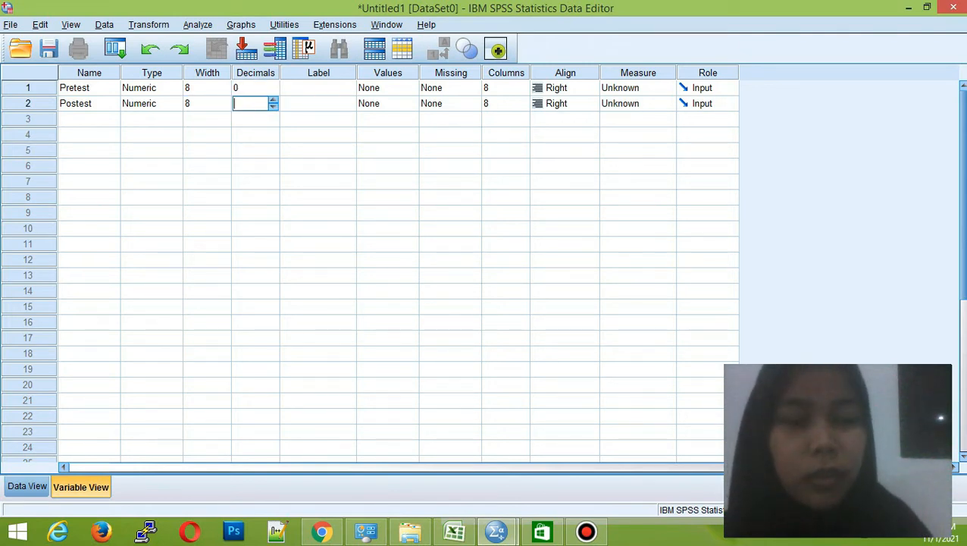
text(0)
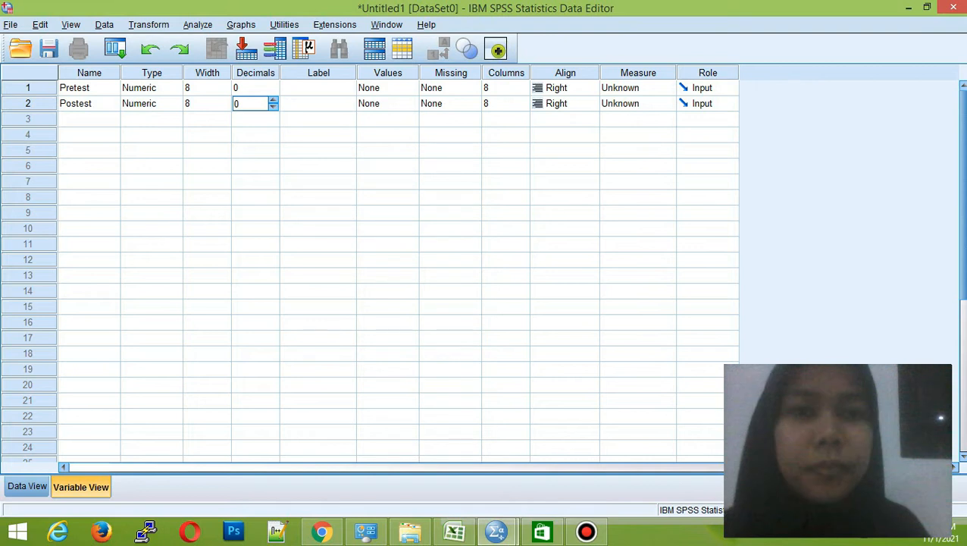
Step: Set the measurement level of both the Pretest and Postest variables to Scale
click(667, 88)
click(631, 103)
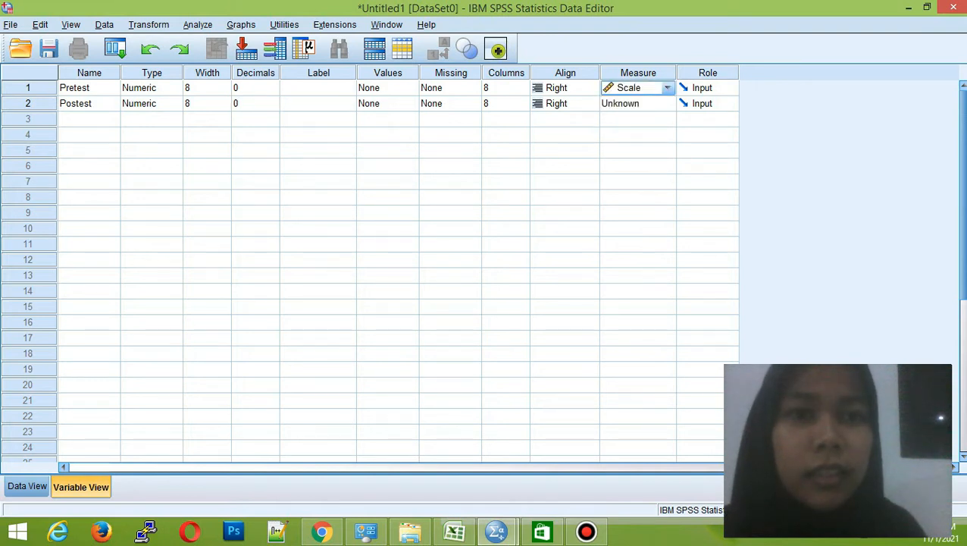
click(667, 103)
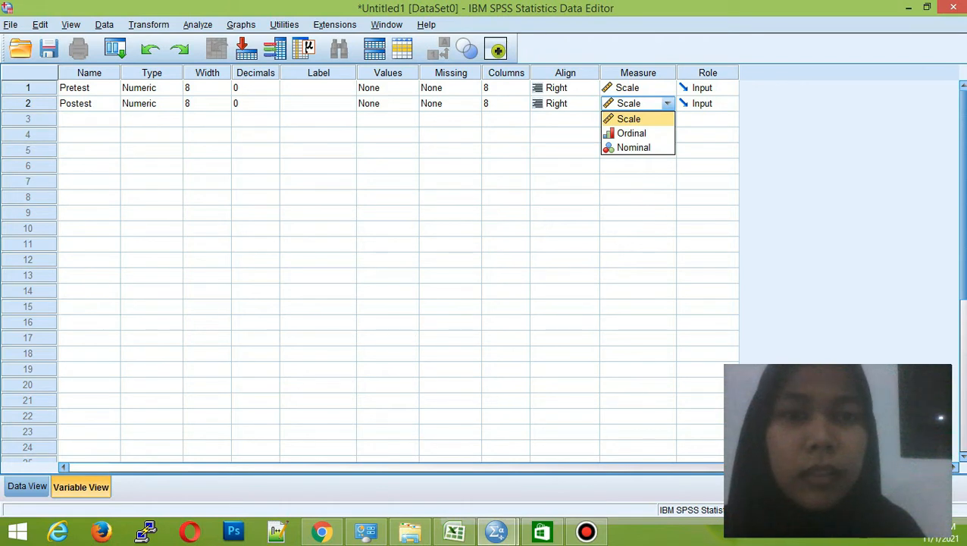
click(631, 119)
click(631, 119)
click(631, 119)
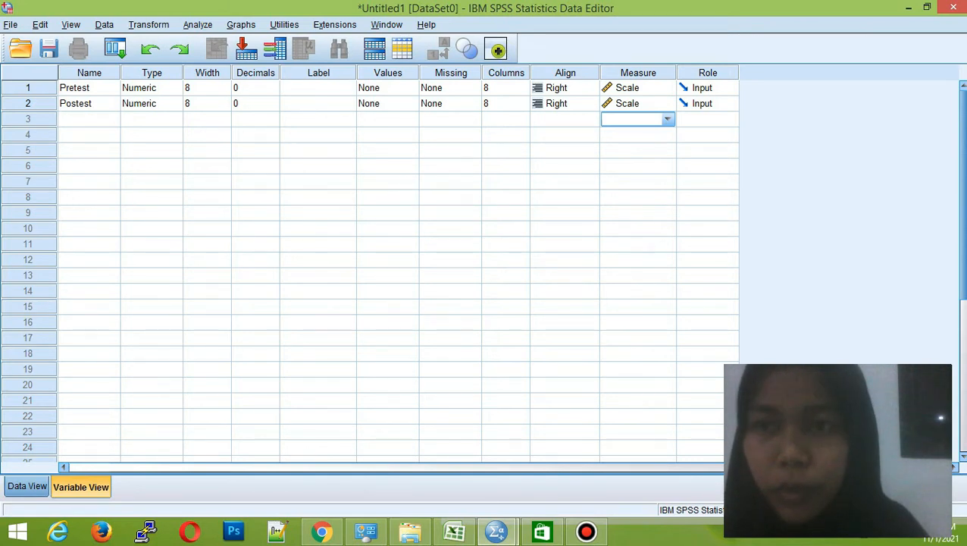
Step: Copy the scores in B2:C36 of the Excel sheet into the Pretest and Postest columns of the SPSS data, starting at case 1
click(27, 486)
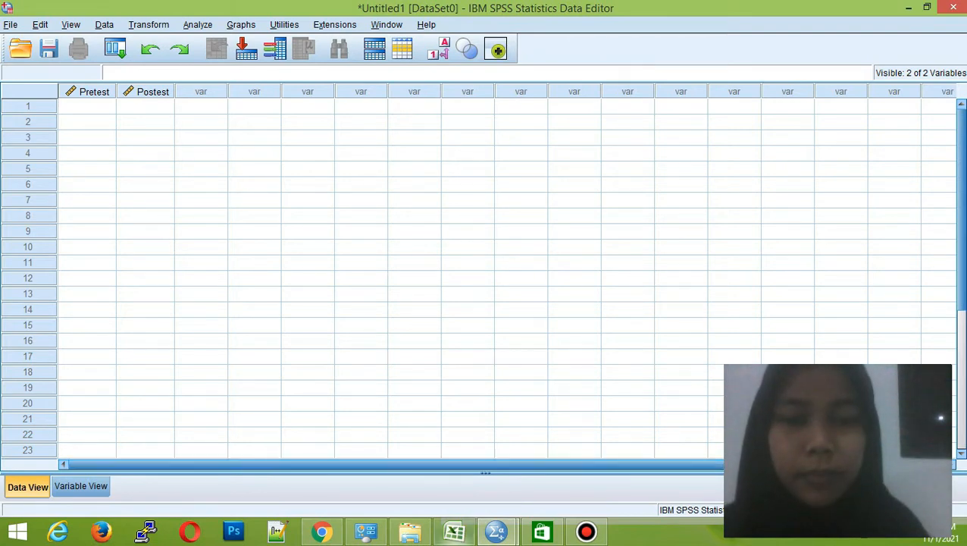
click(454, 531)
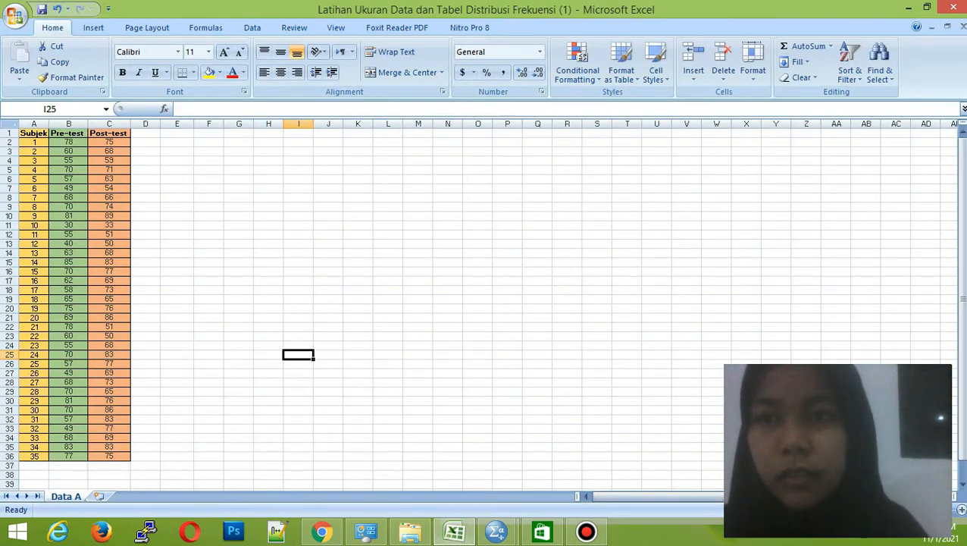
drag(69, 142, 131, 442)
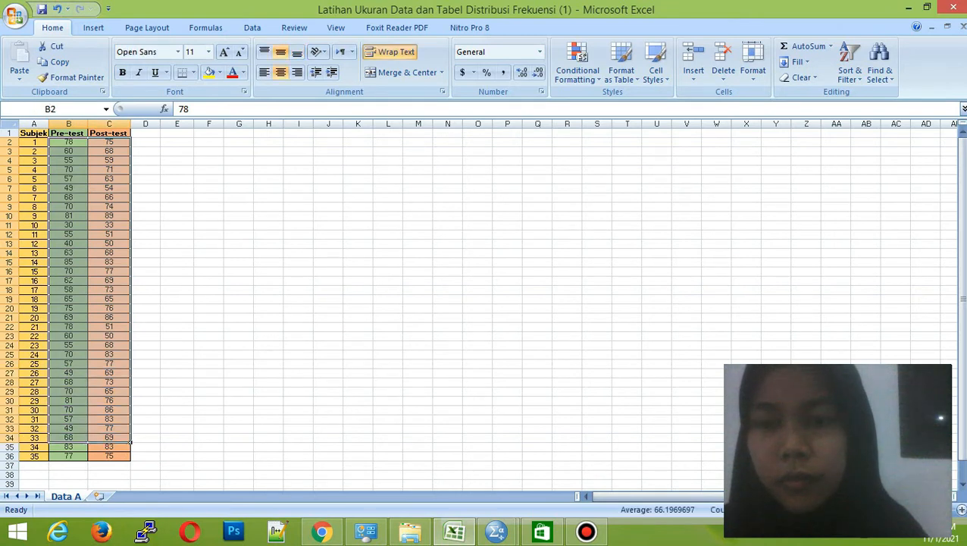
key(ctrl+c)
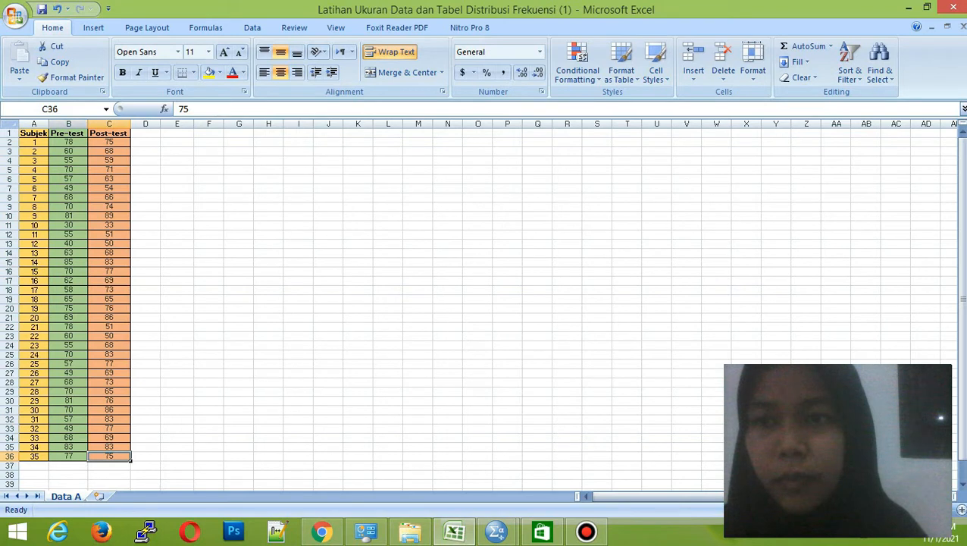
drag(68, 142, 145, 429)
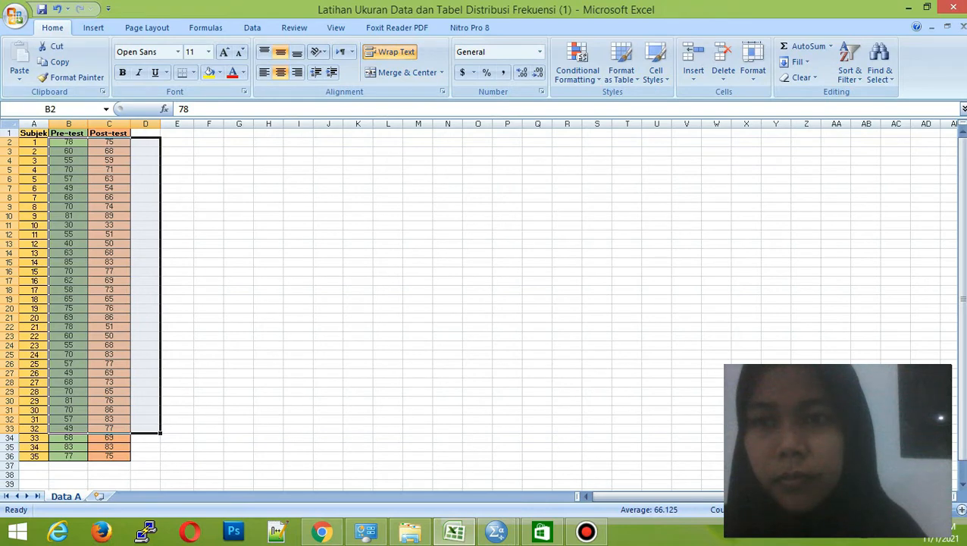
click(69, 141)
drag(68, 142, 130, 349)
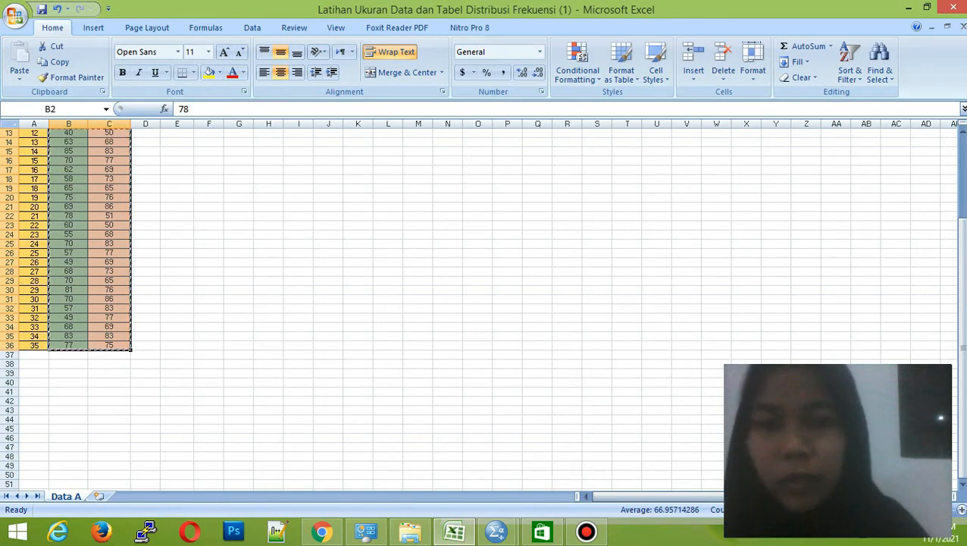
key(ctrl+c)
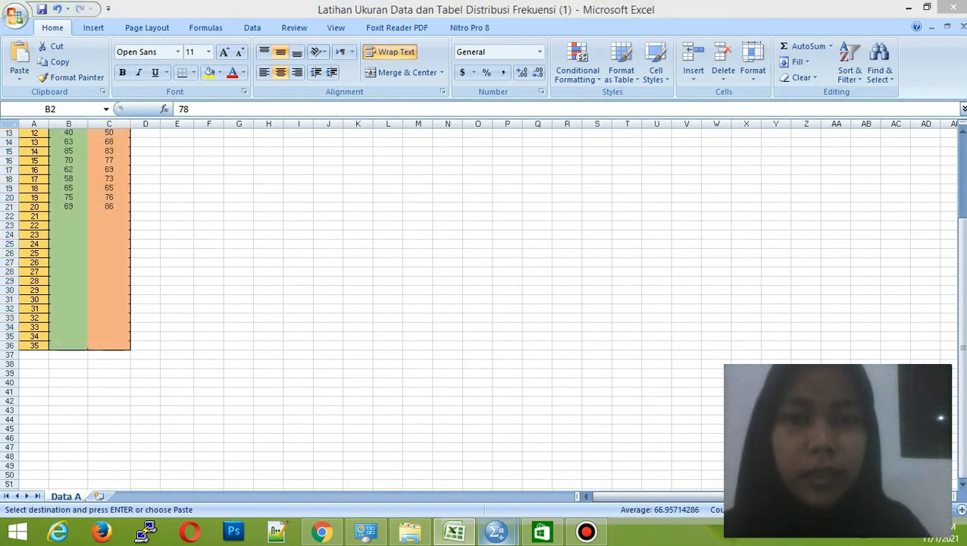
click(417, 464)
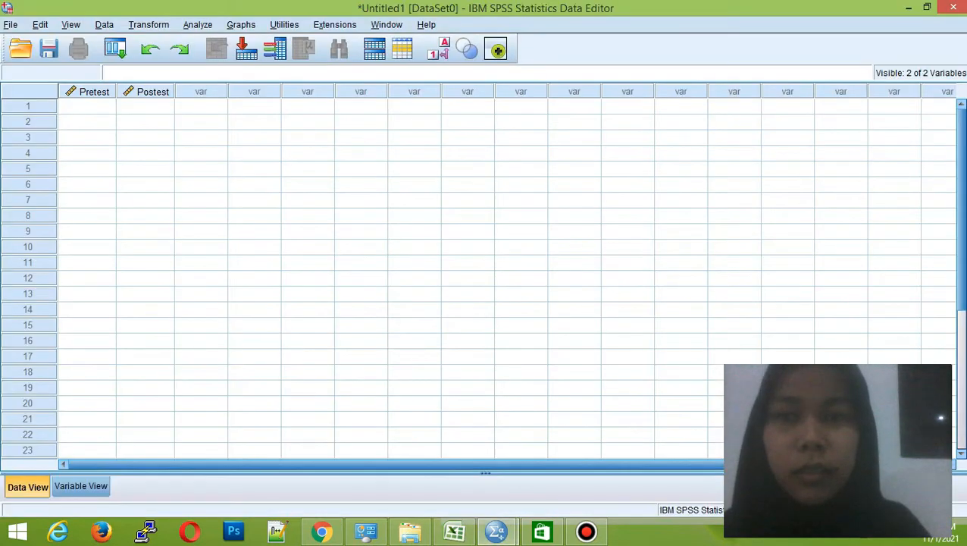
click(87, 107)
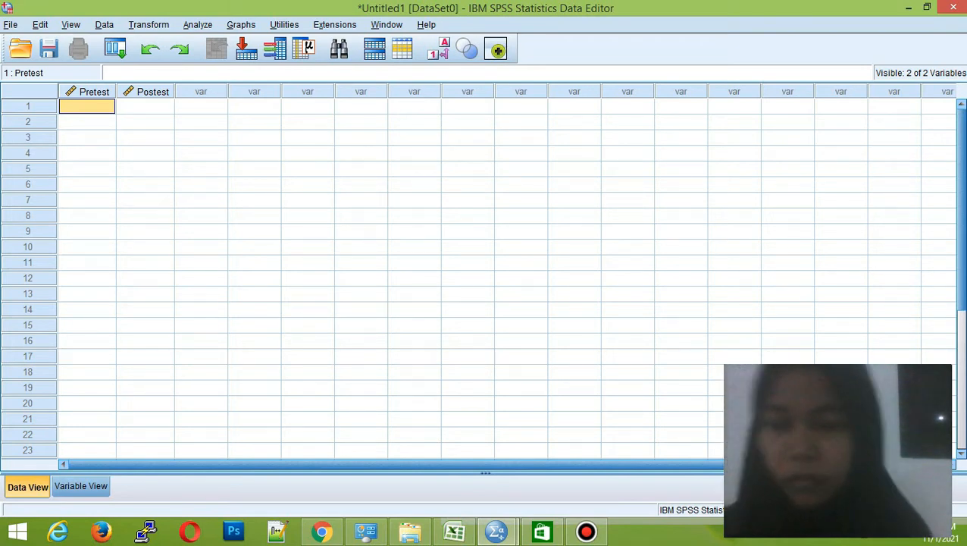
key(ctrl+v)
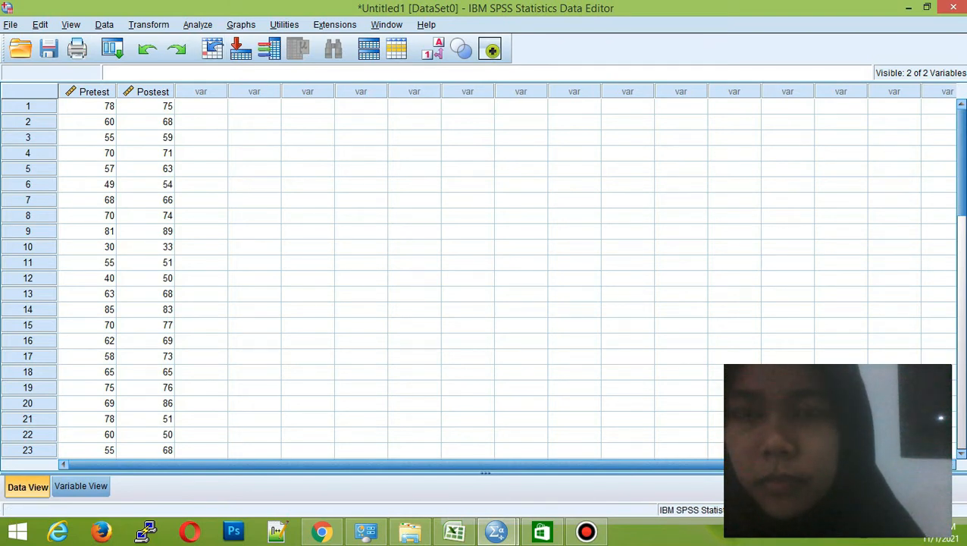
Step: Start a Frequencies analysis and add Pretest and Postest as the variables to analyze
click(198, 25)
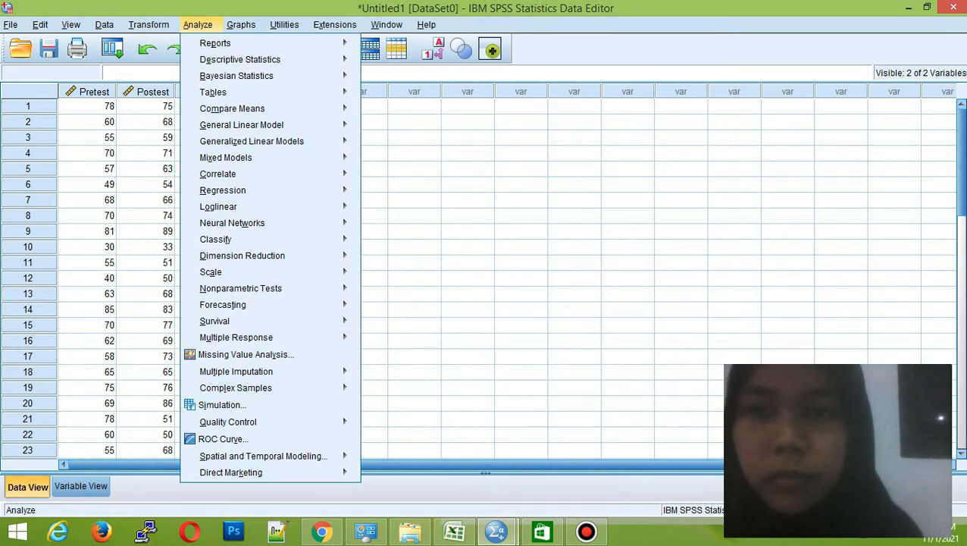
mouse_move(240, 59)
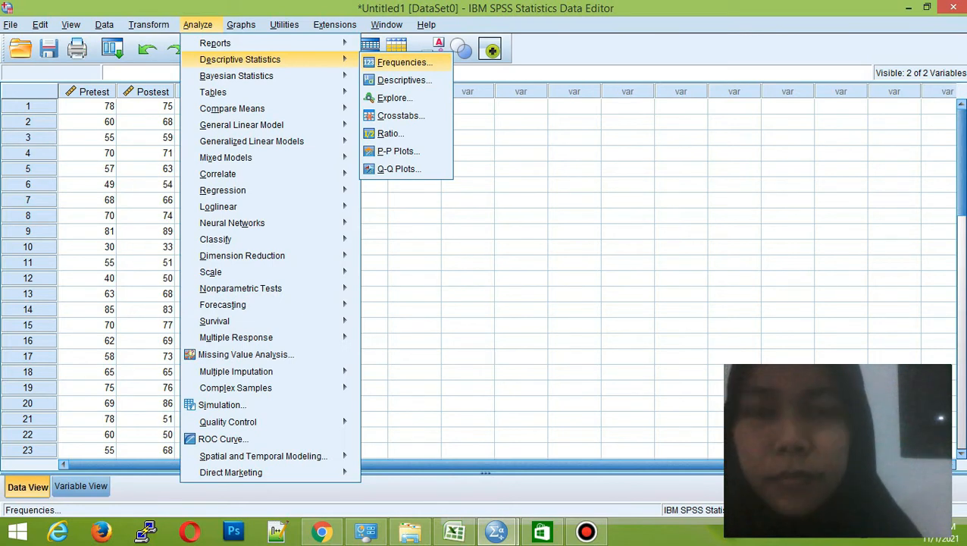
click(402, 62)
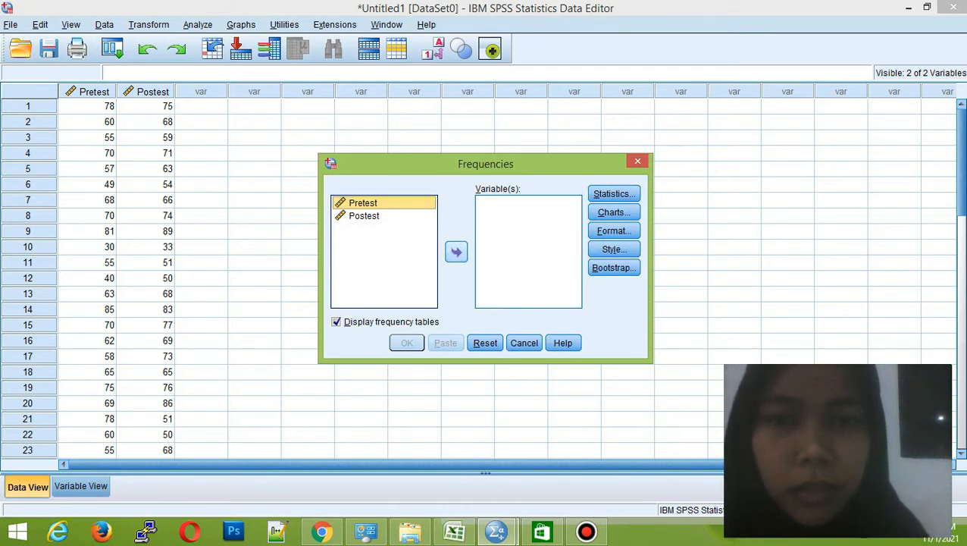
click(456, 252)
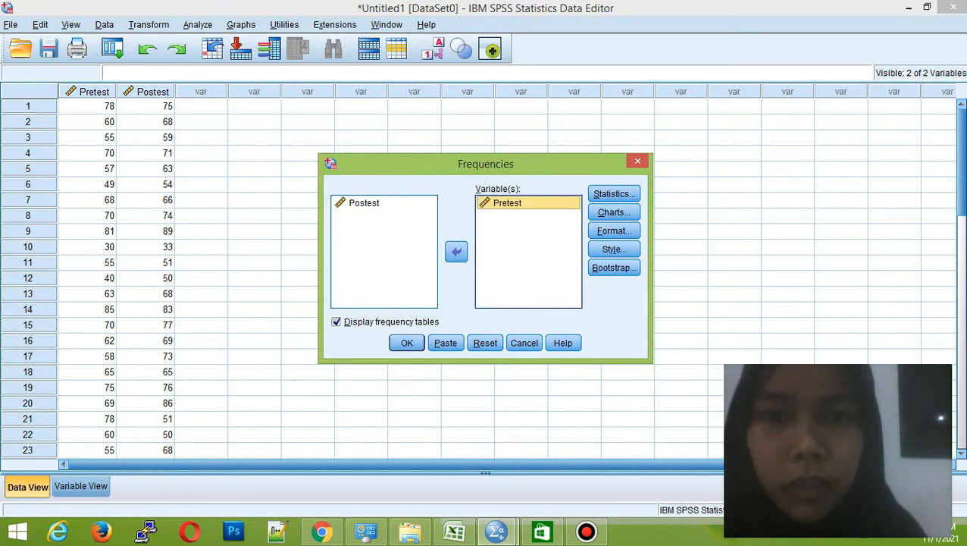
click(364, 203)
click(456, 252)
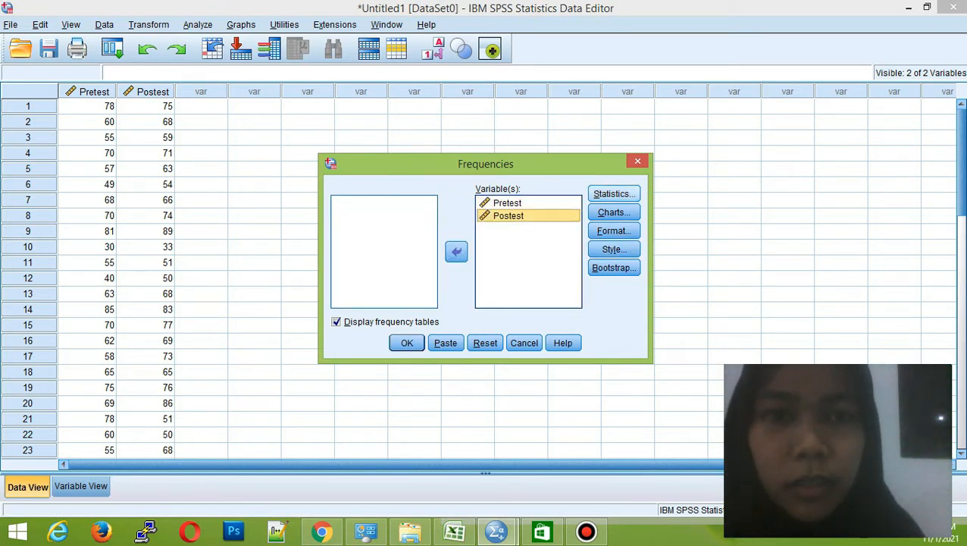
Step: Request the mean, median, mode and sum, plus quartiles and cut points for 10 equal groups, in the Frequencies statistics
click(614, 193)
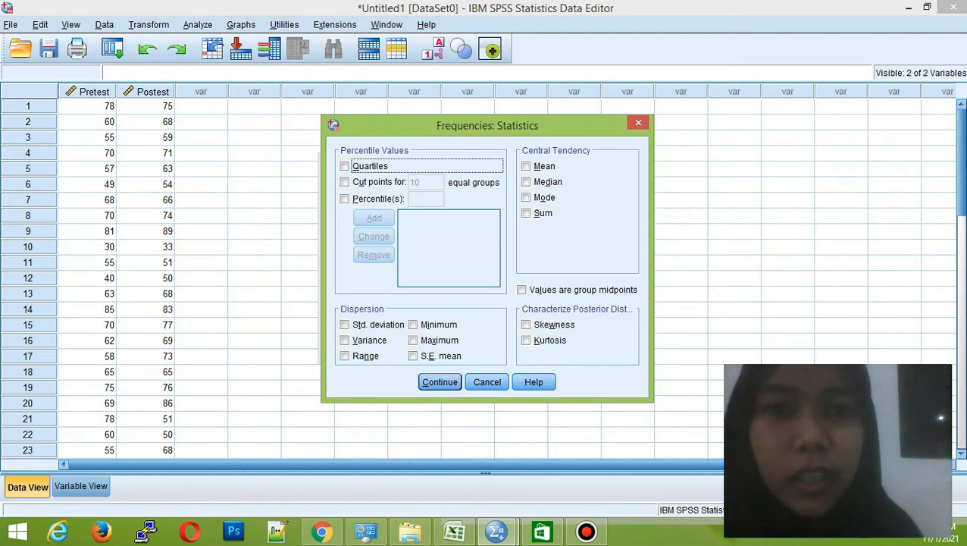
click(526, 166)
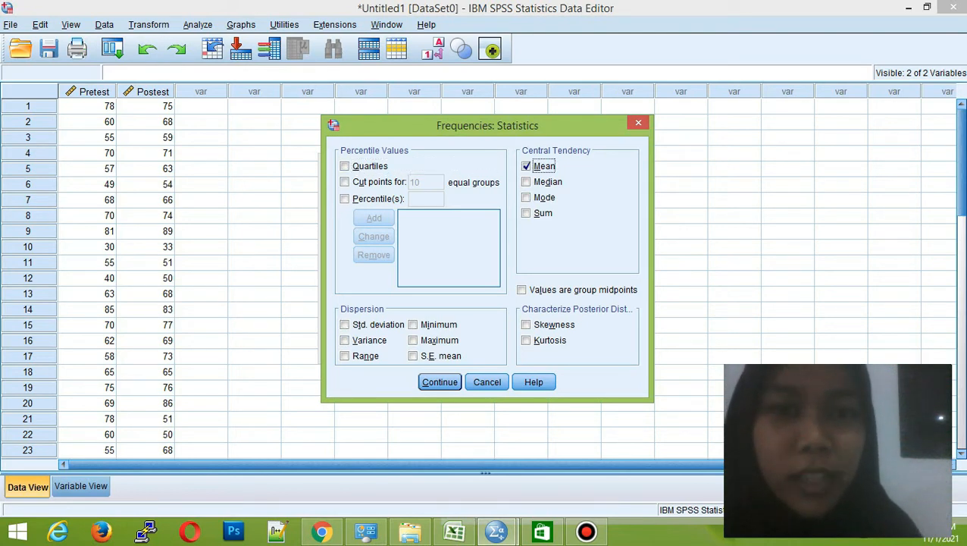
click(526, 182)
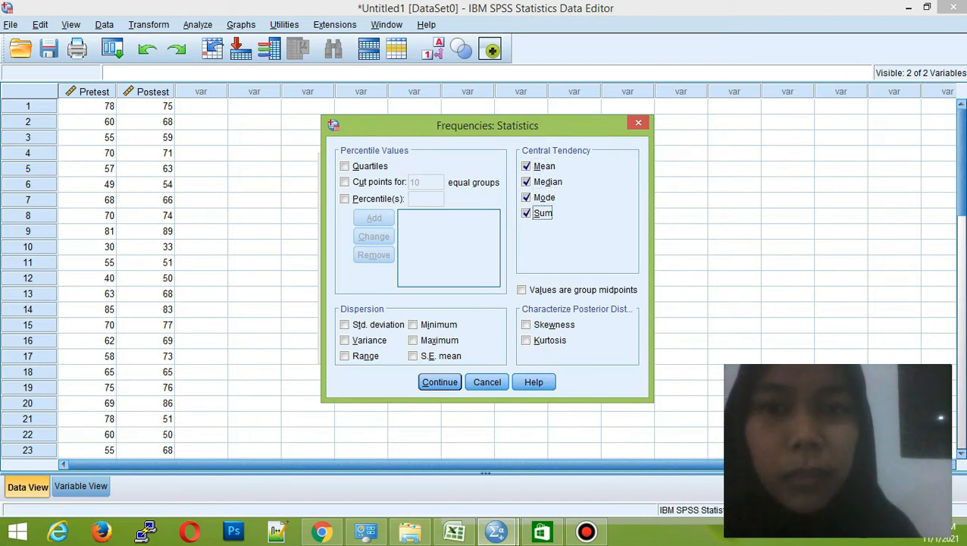
click(345, 166)
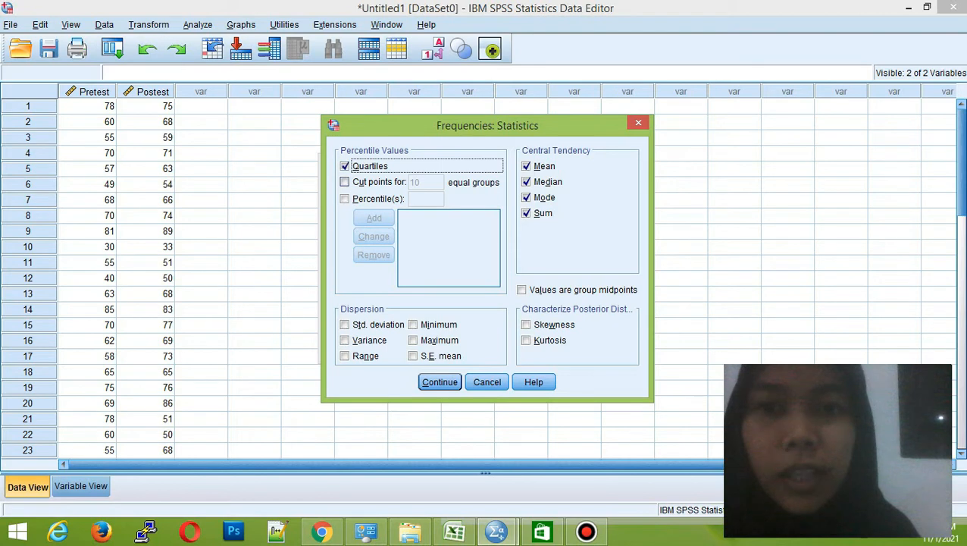
click(345, 182)
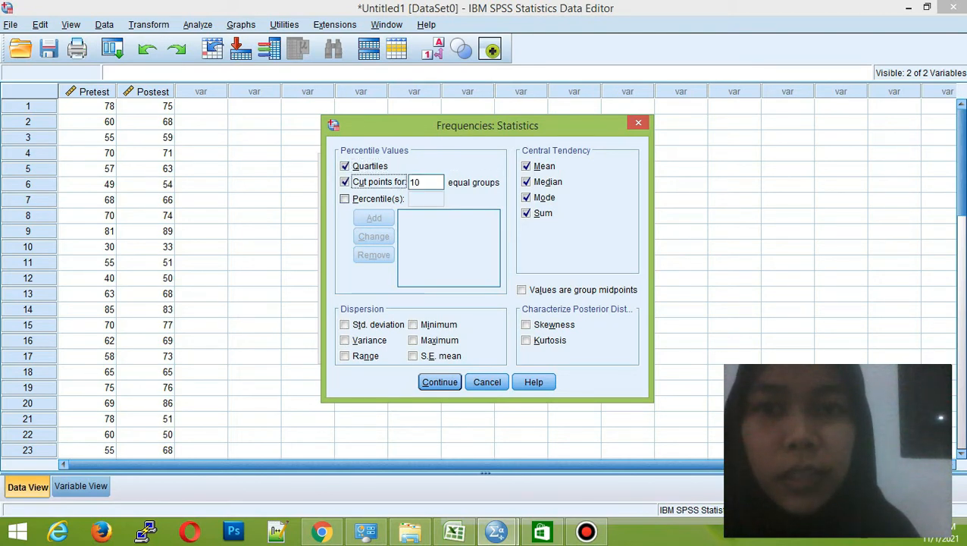
Step: Enable custom percentiles and add 10 and 20 to the percentile list
click(345, 198)
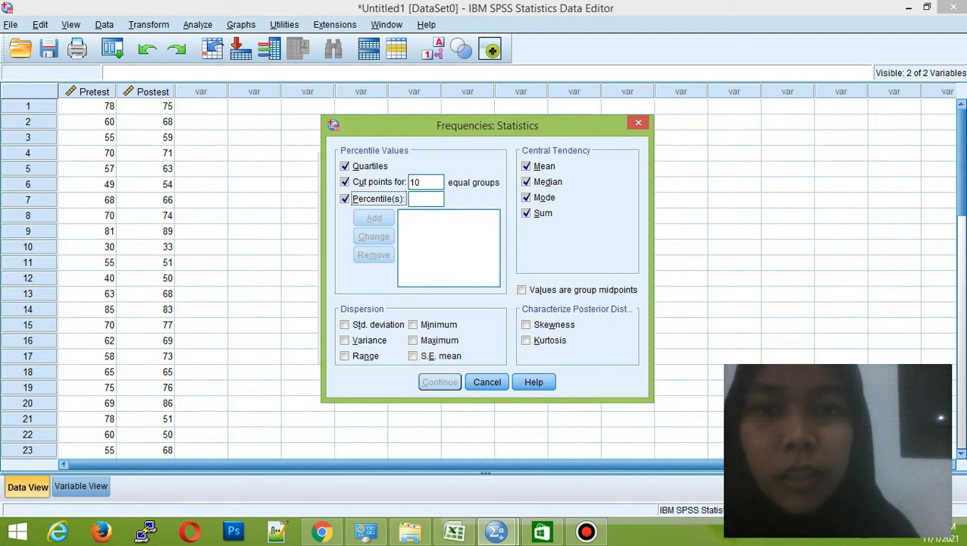
click(426, 198)
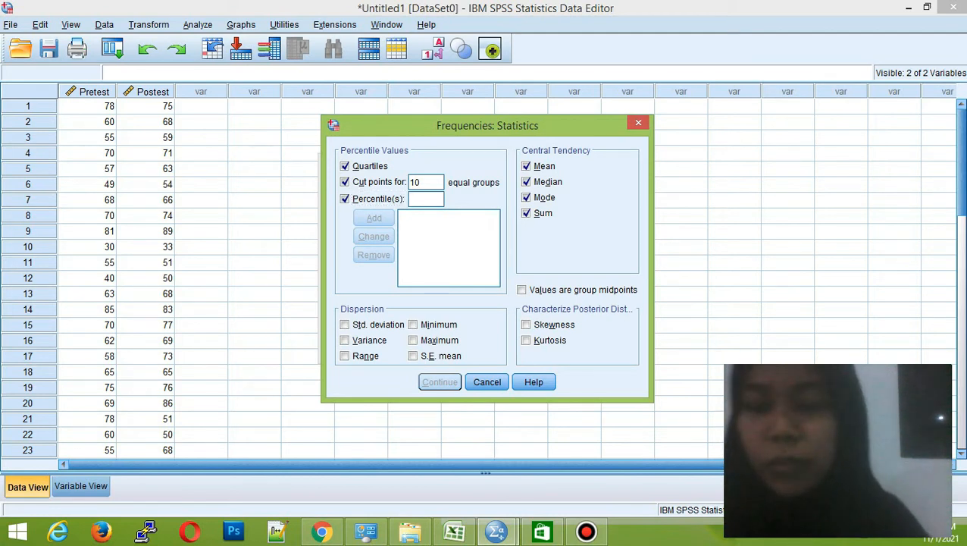
text(10)
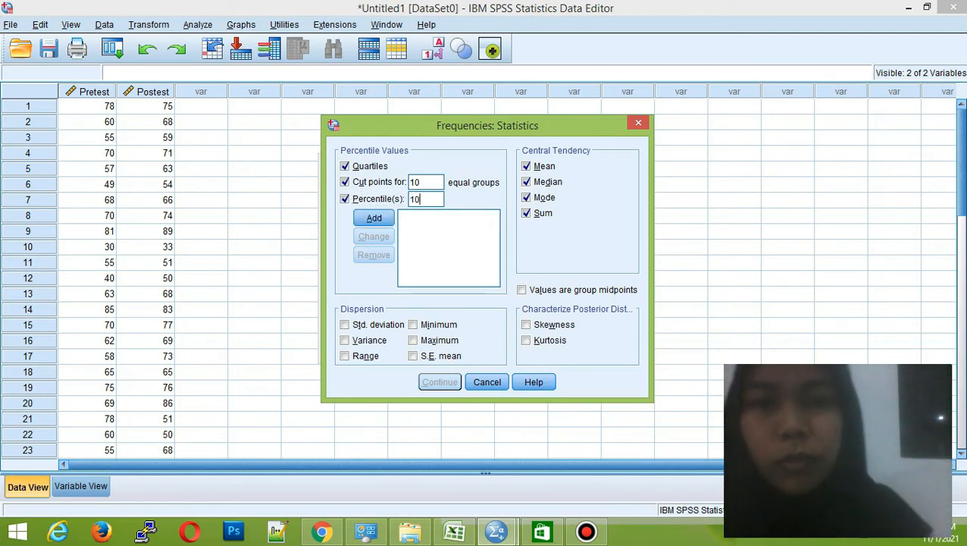
click(374, 218)
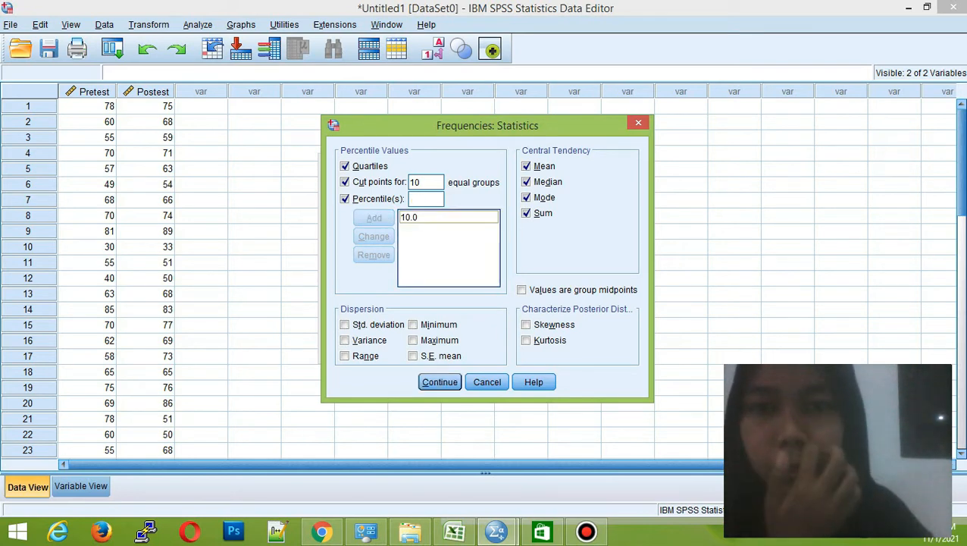
click(426, 198)
text(2)
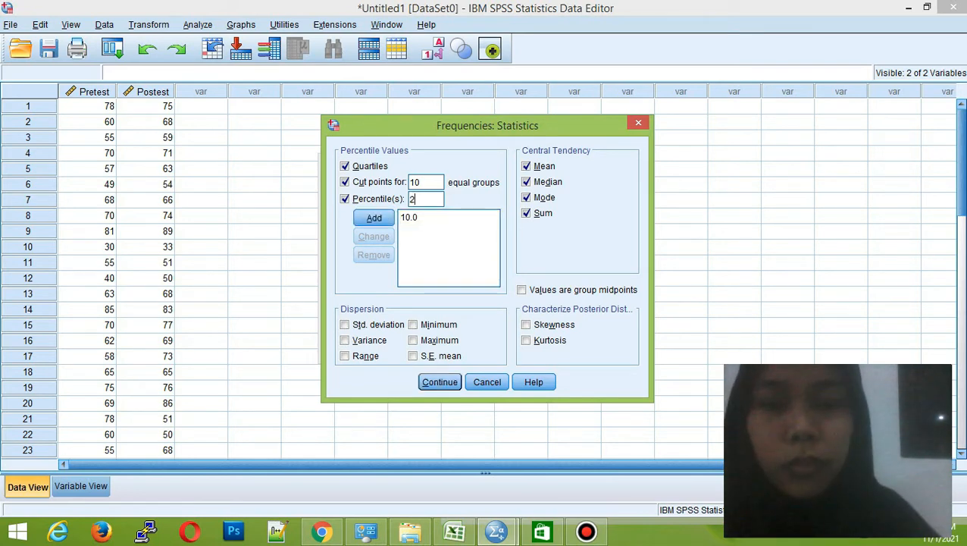
text(0)
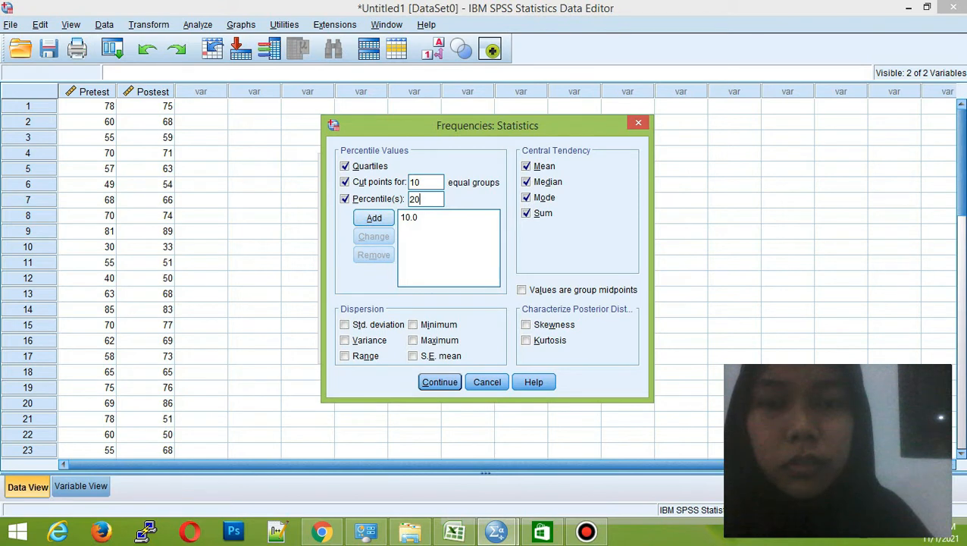
click(374, 218)
Step: Add 30, 40, 50 and 60 to the list of requested percentiles
click(426, 199)
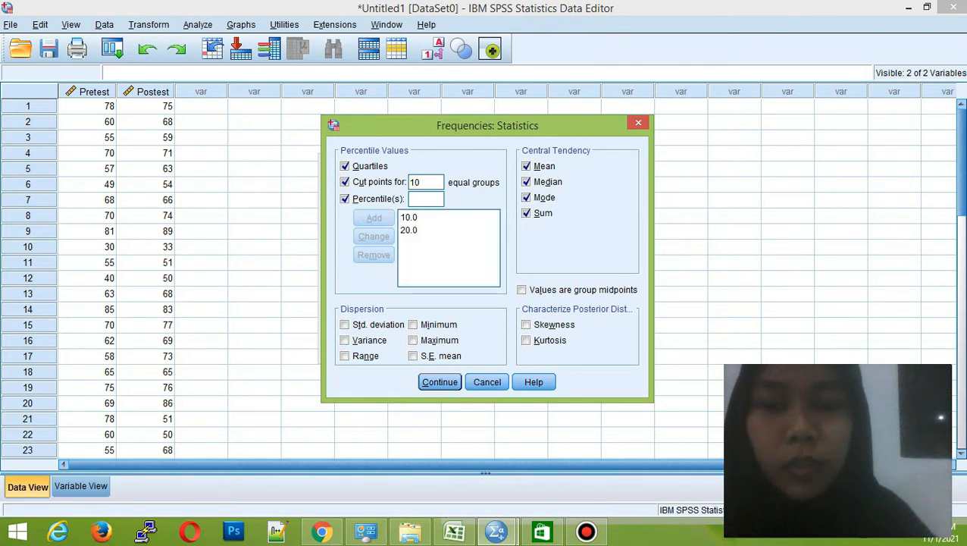
text(30)
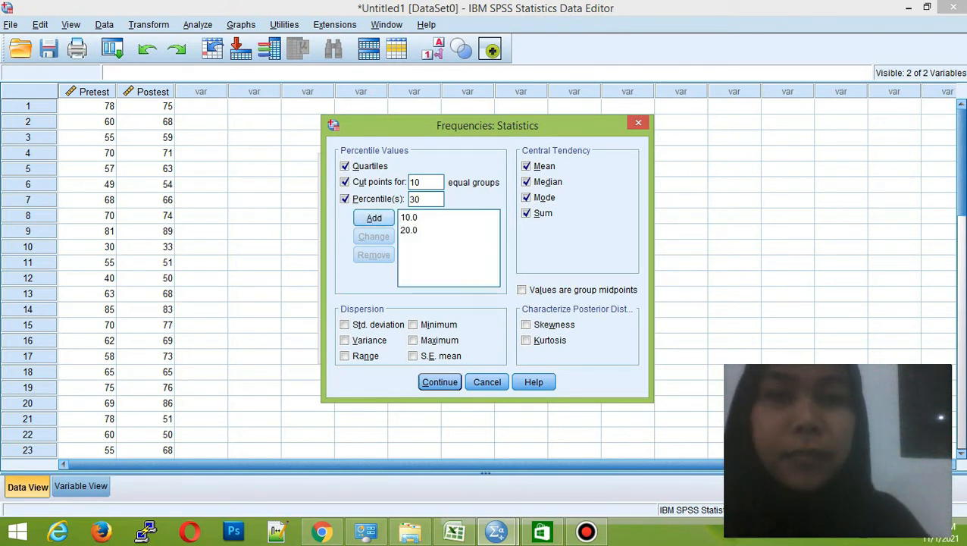
key(Return)
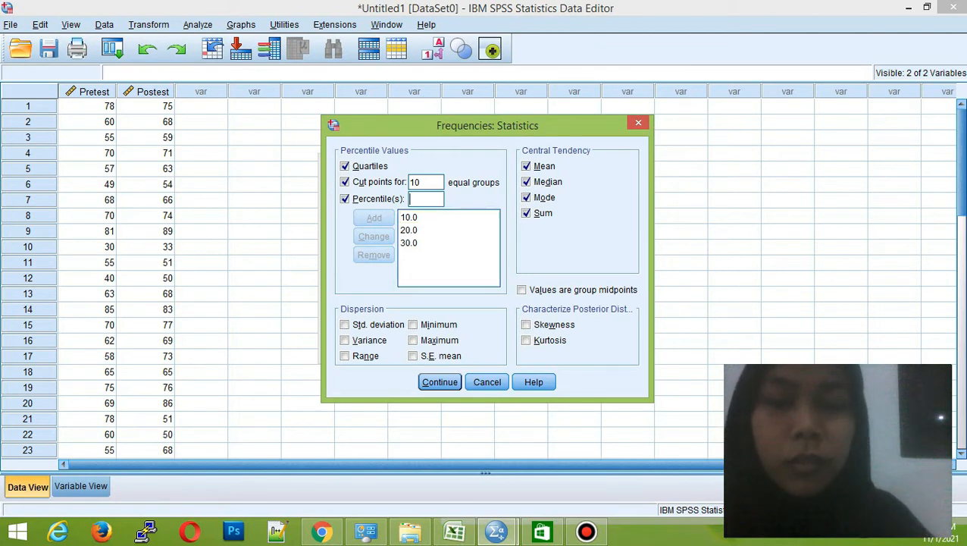
text(40)
key(Return)
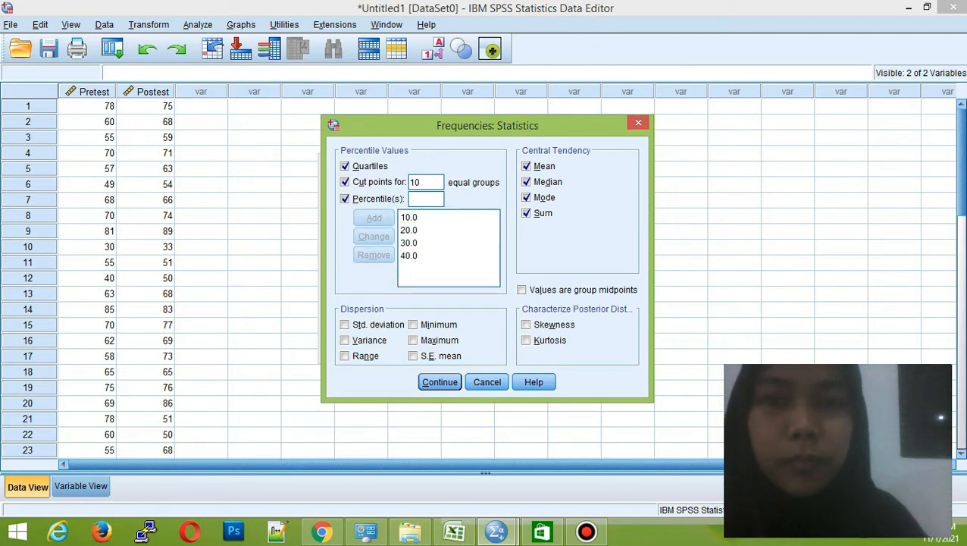
text(50)
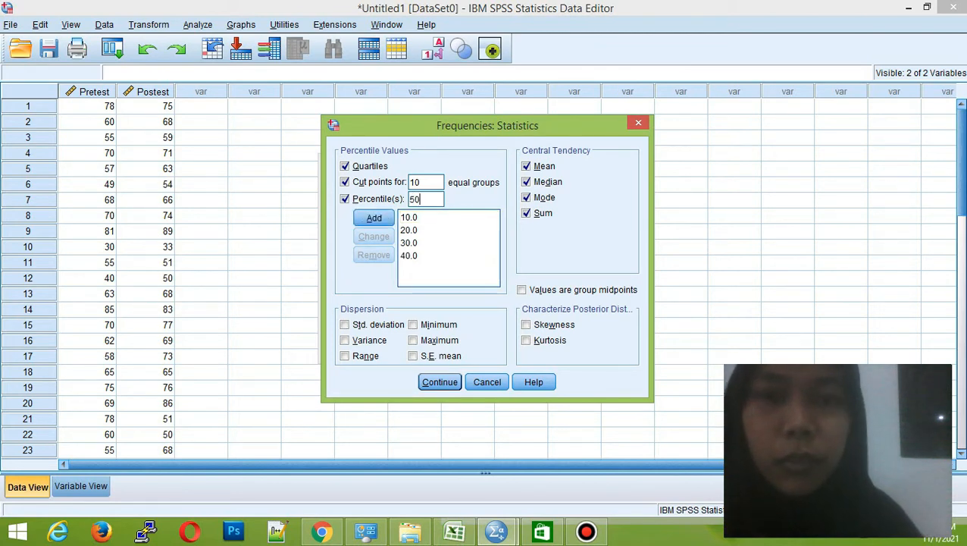
key(Return)
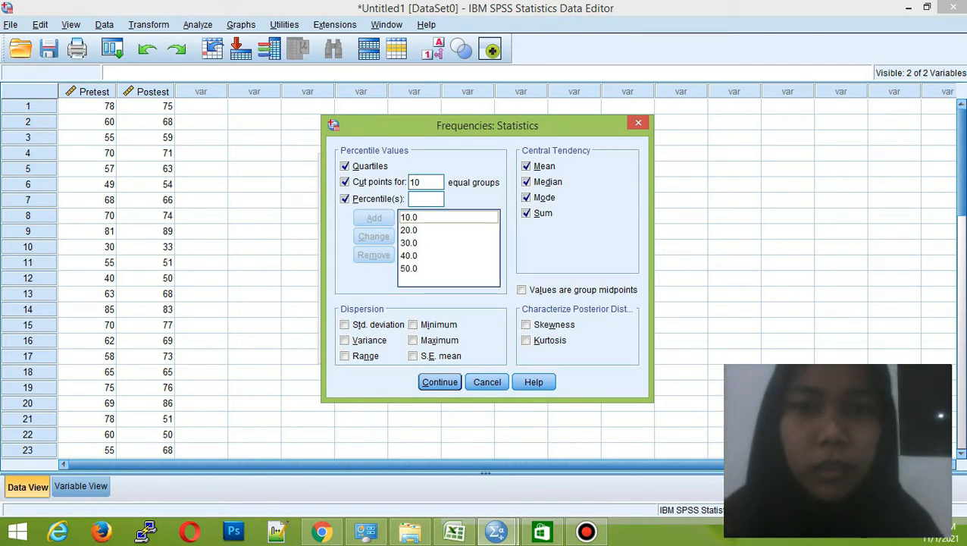
click(427, 198)
text(60)
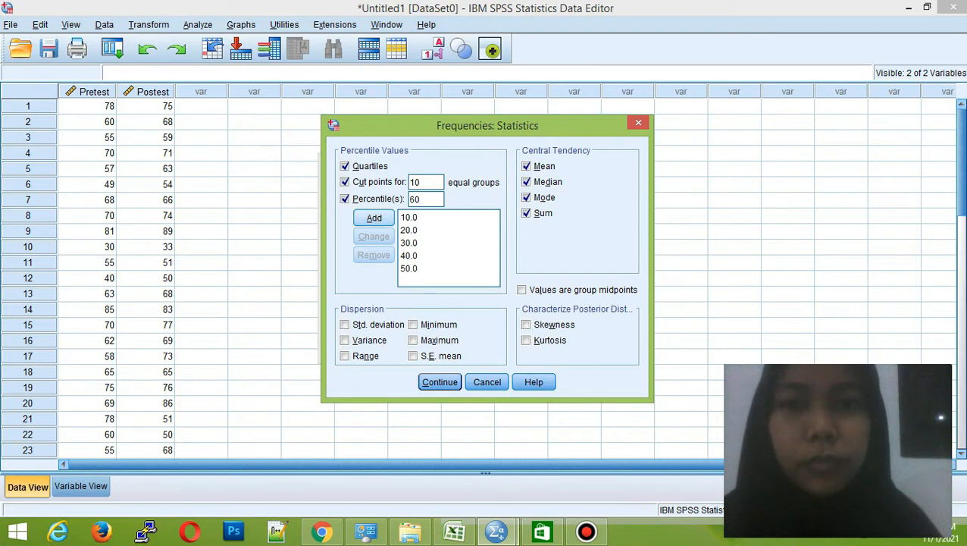
key(Return)
Step: Add 70, 80 and 90 to the list of requested percentiles
click(426, 198)
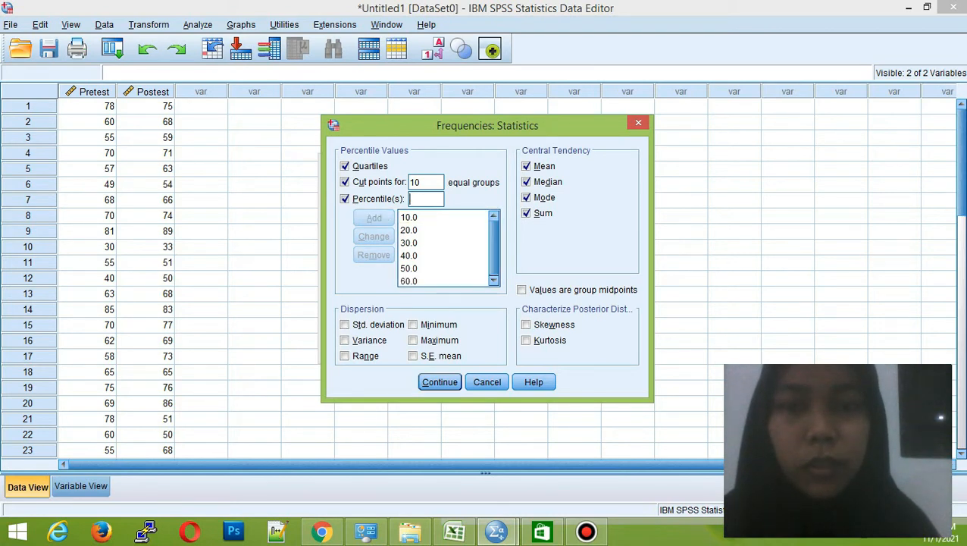
text(70)
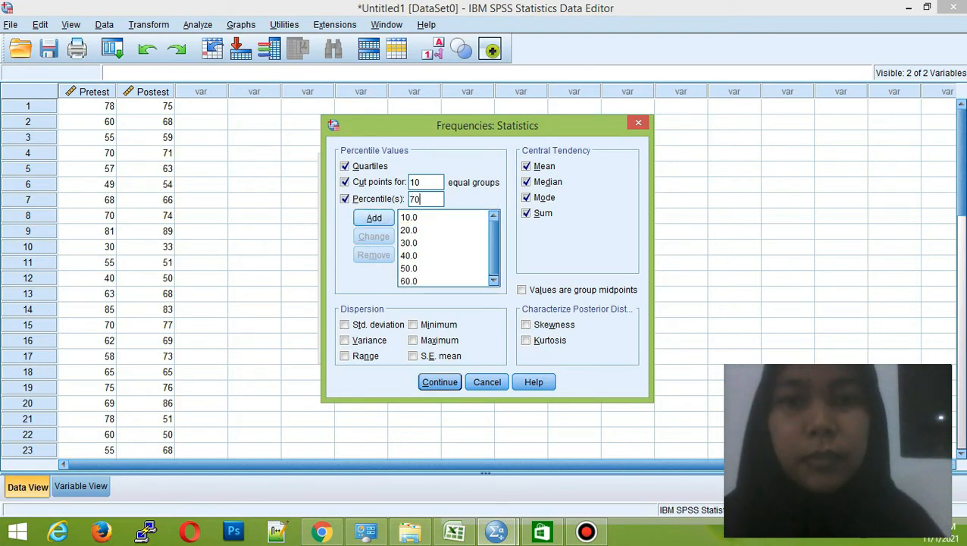
key(Return)
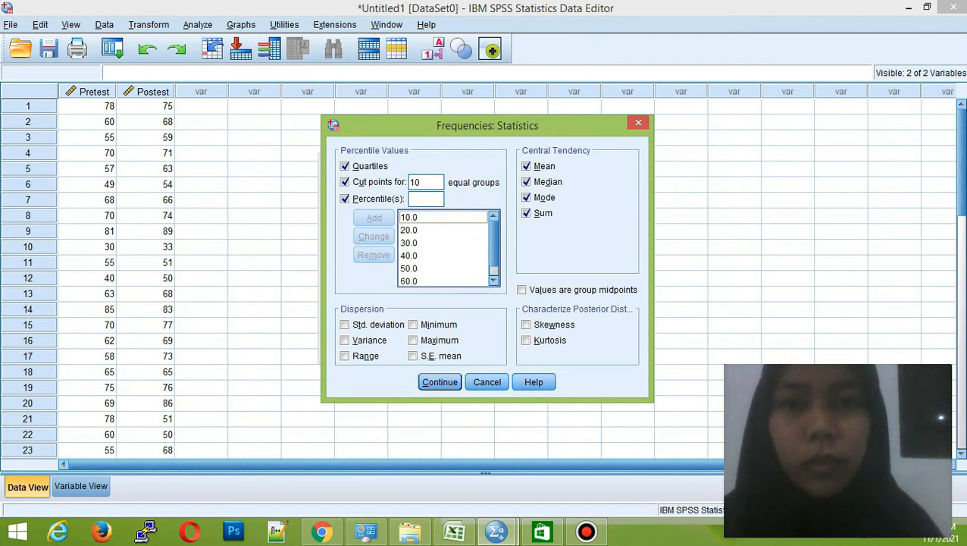
click(426, 199)
text(80)
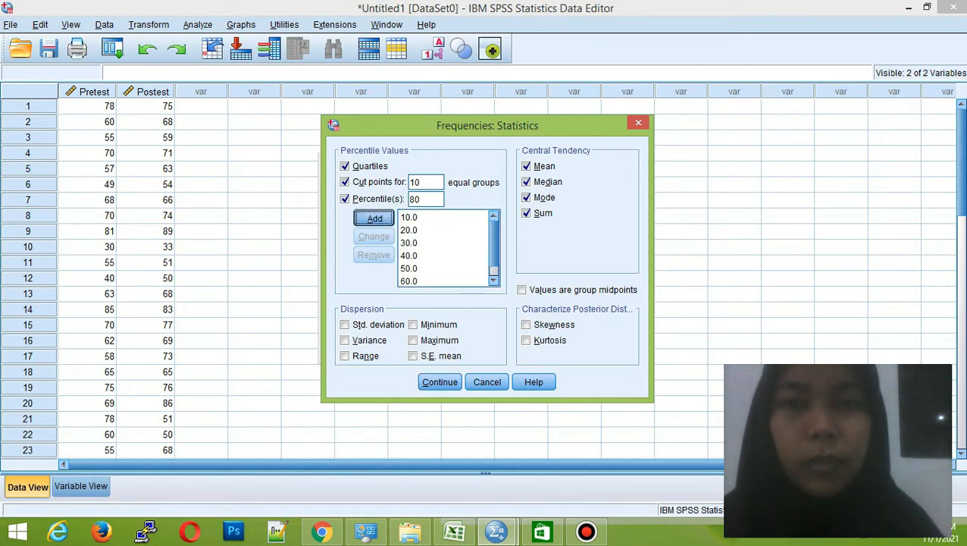
key(Return)
click(426, 198)
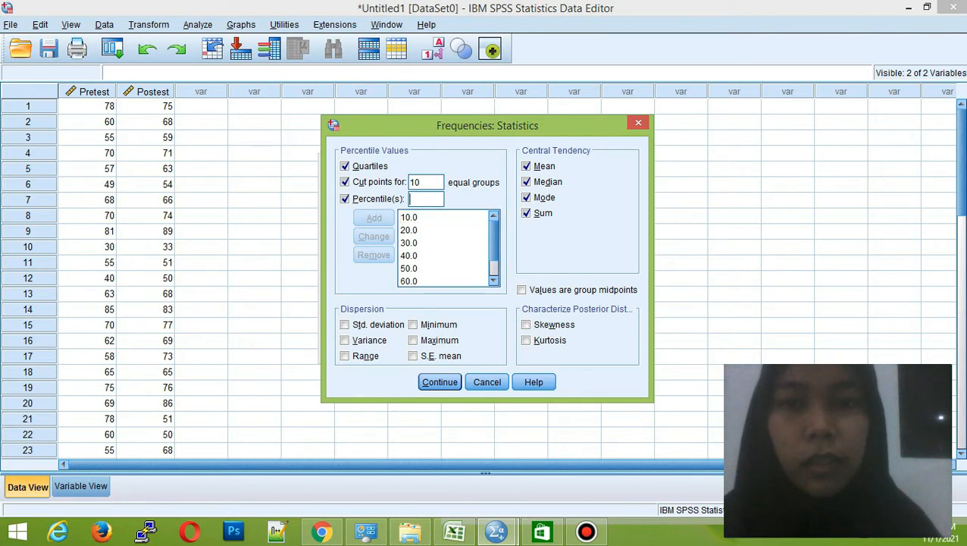
text(90)
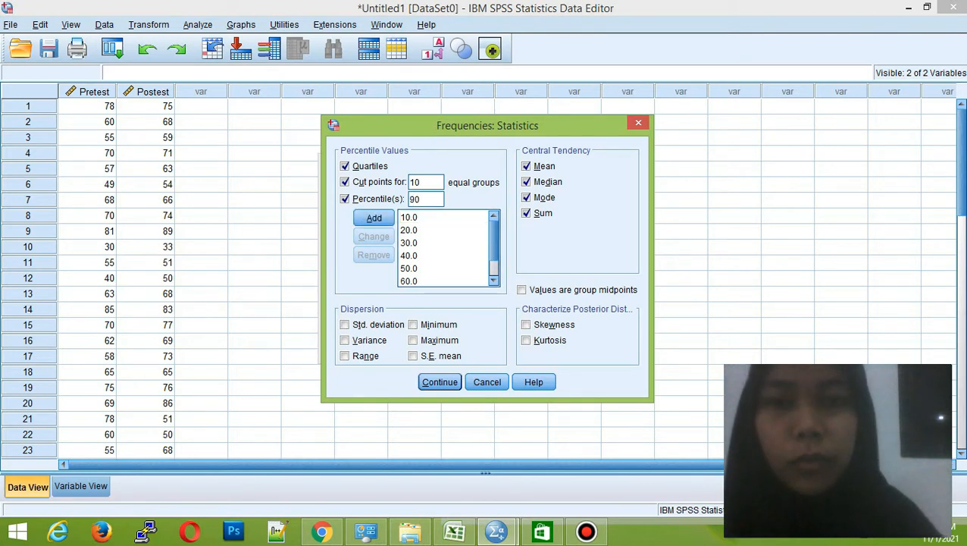
key(Tab)
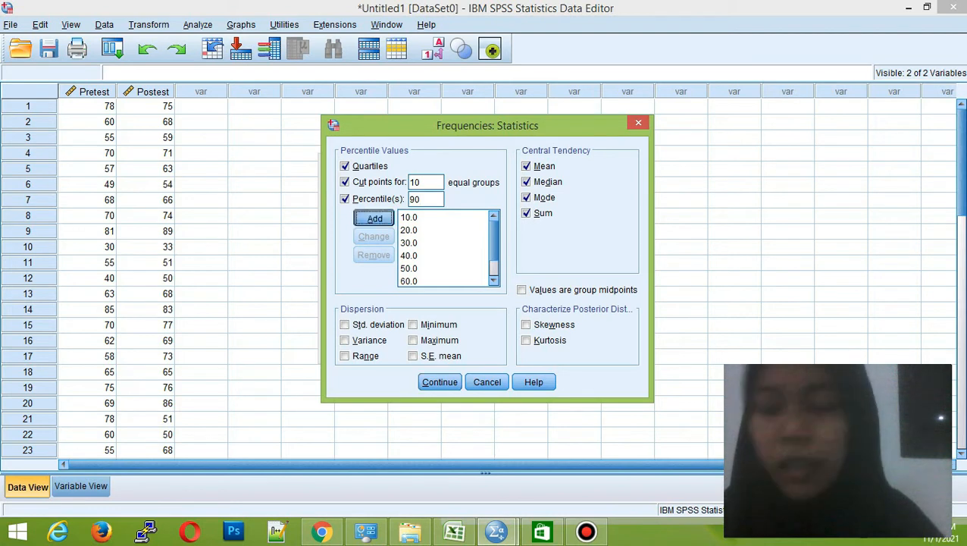
key(space)
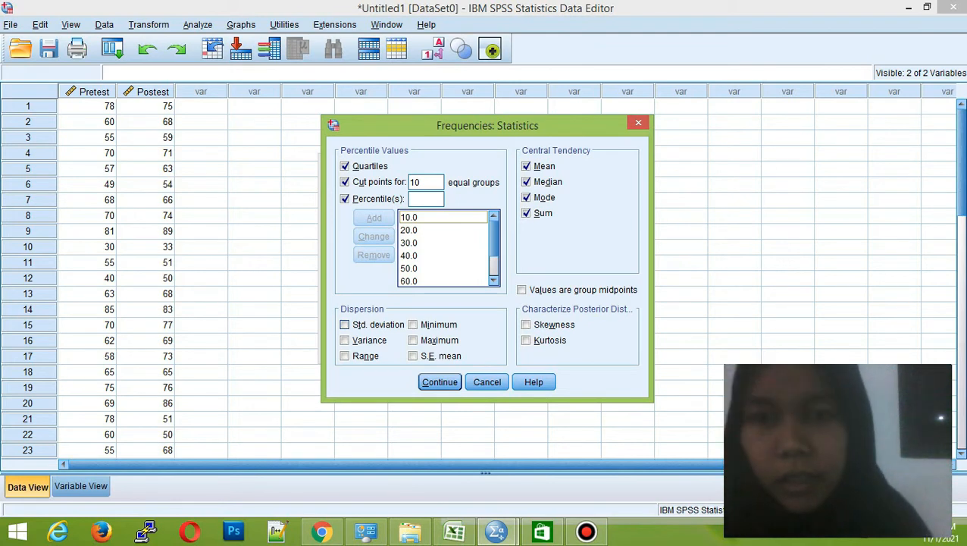
Step: Request standard deviation, variance, range, minimum, maximum and S.E. mean as dispersion measures, and accept the statistics settings
click(345, 325)
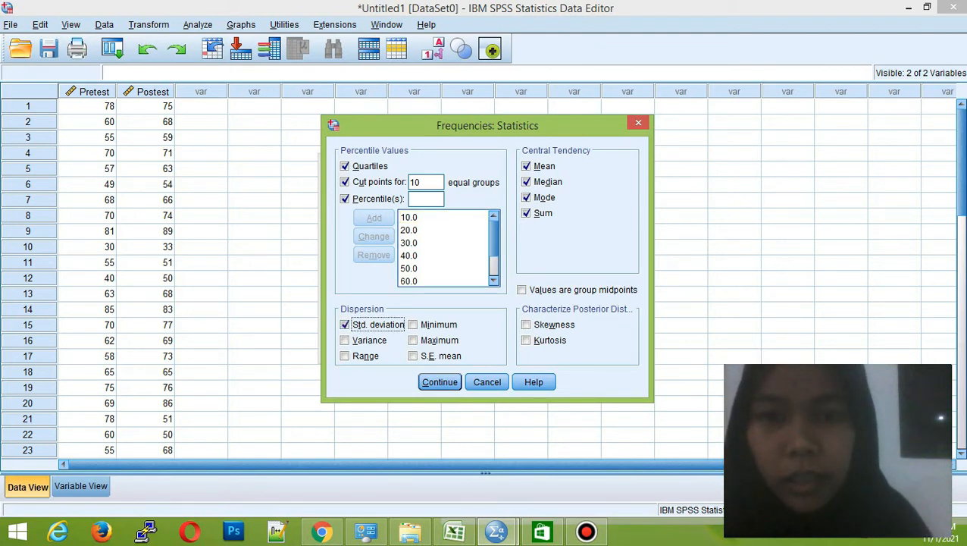
click(345, 340)
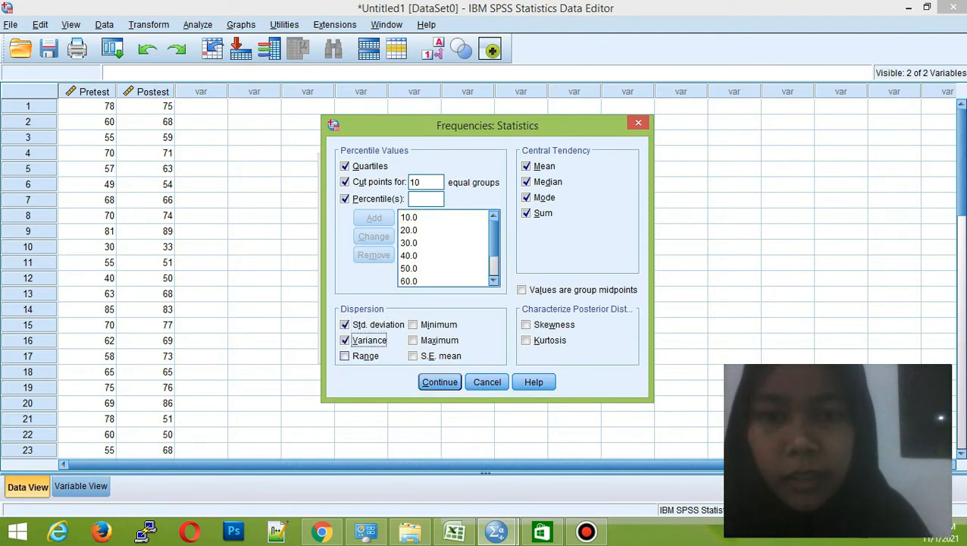
click(345, 356)
click(413, 325)
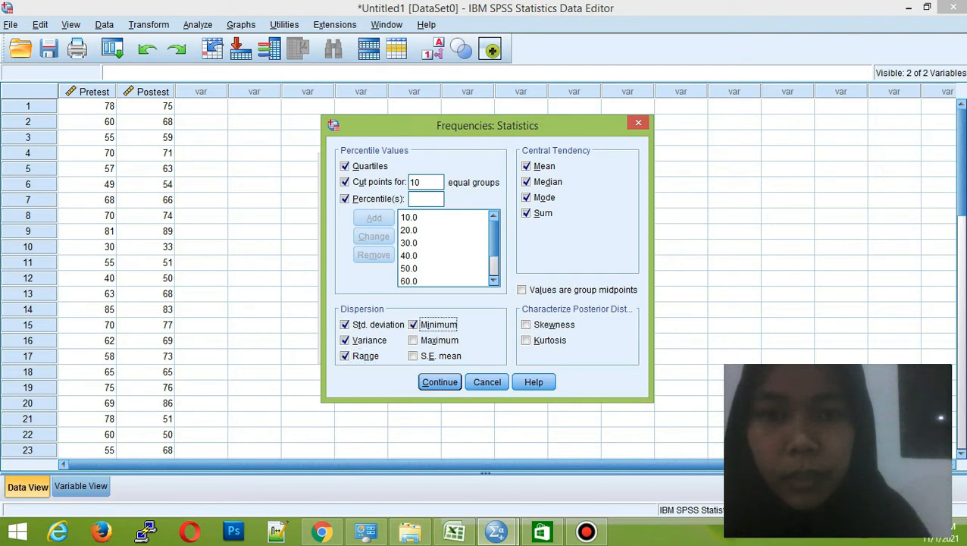
click(414, 341)
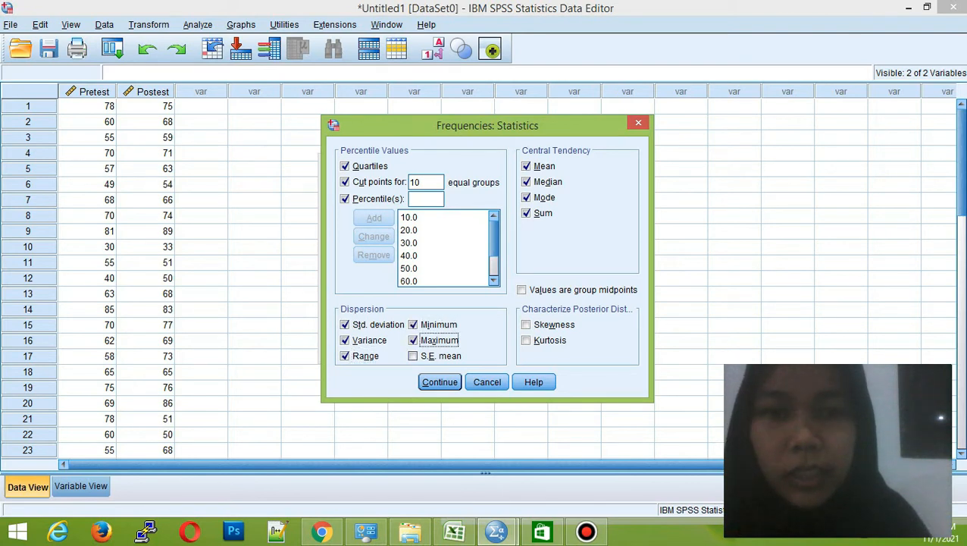
click(413, 356)
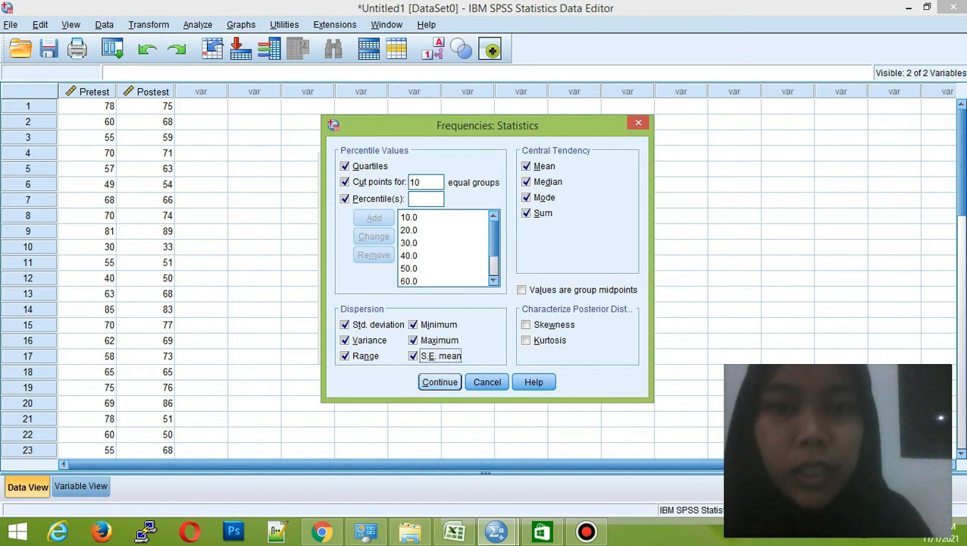
key(Return)
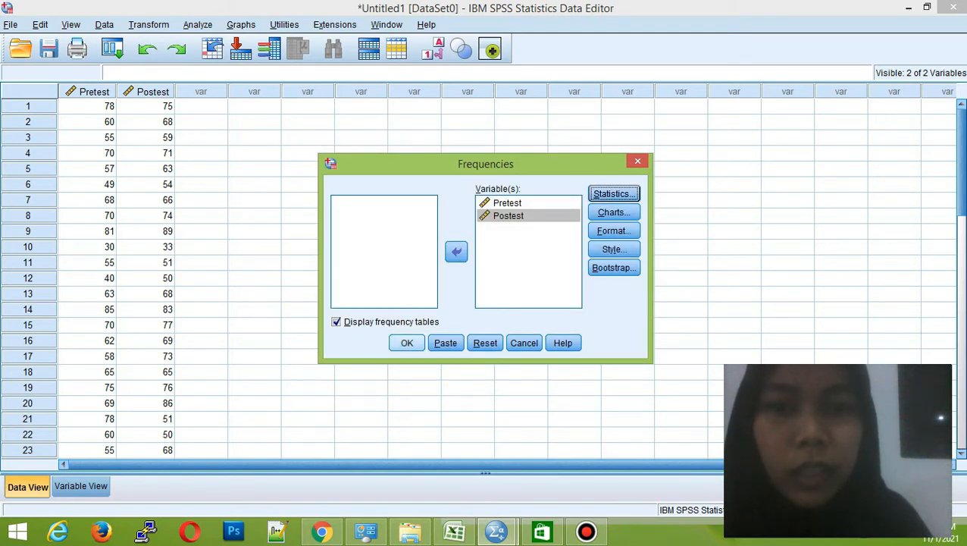
Step: Run the Frequencies analysis and review the Statistics table and the frequency tables in the output
click(407, 343)
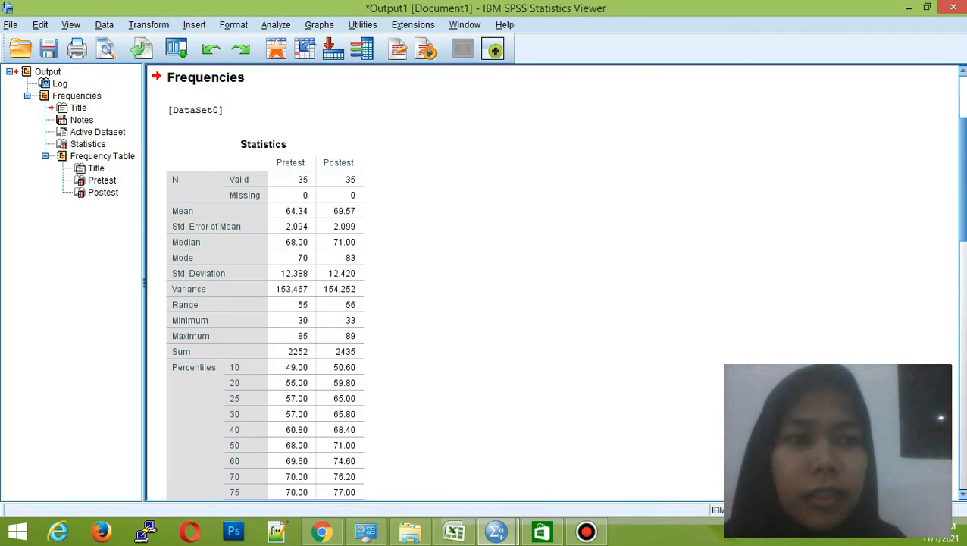
scroll(454, 284, down, 7)
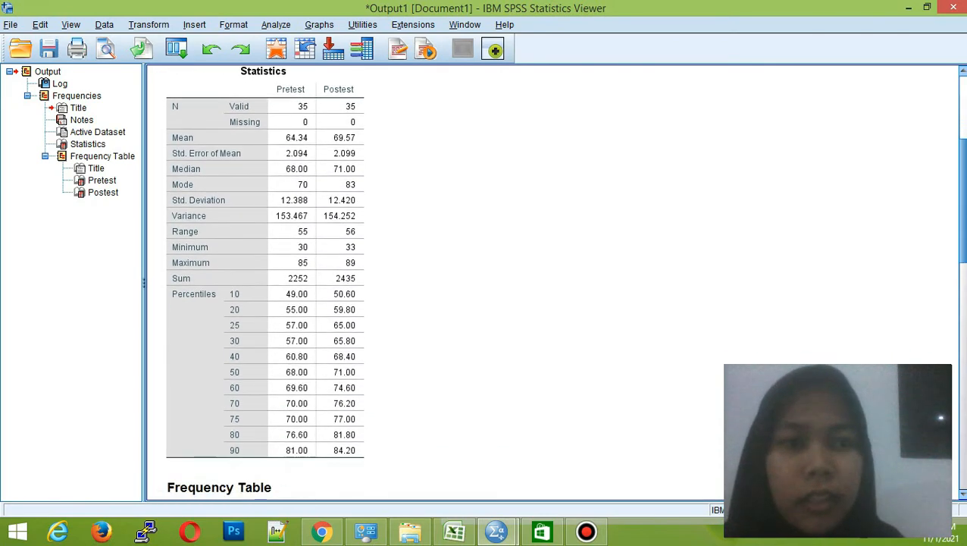
scroll(455, 284, down, 10)
scroll(455, 284, up, 11)
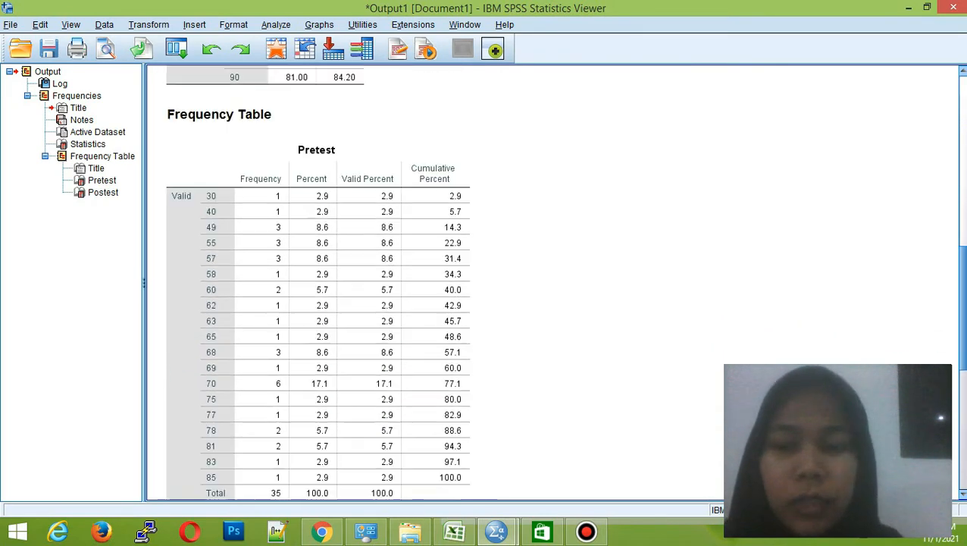
Step: Return to the Statistics table in the output to check the Pretest range, and switch to the Excel score workbook
scroll(454, 284, up, 6)
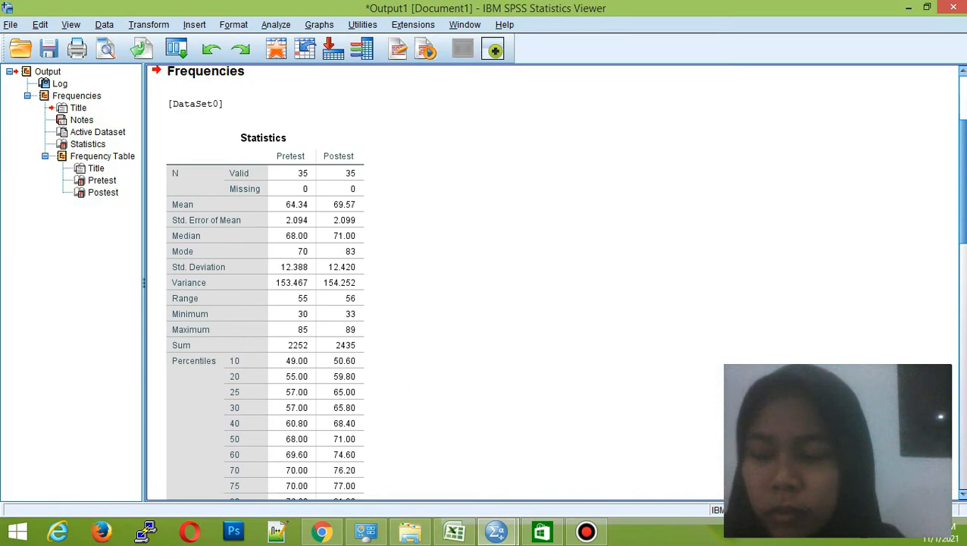
scroll(455, 284, up, 4)
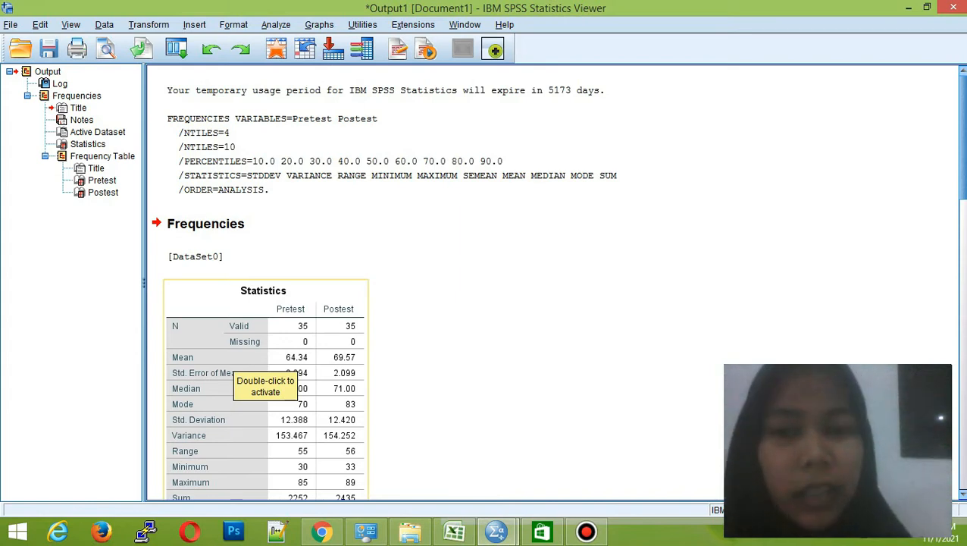
mouse_move(497, 531)
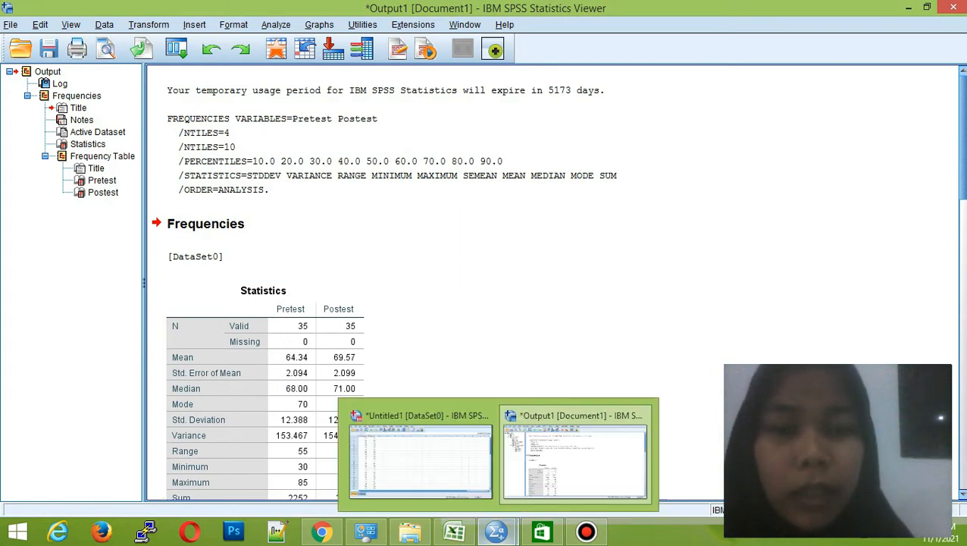
mouse_move(454, 531)
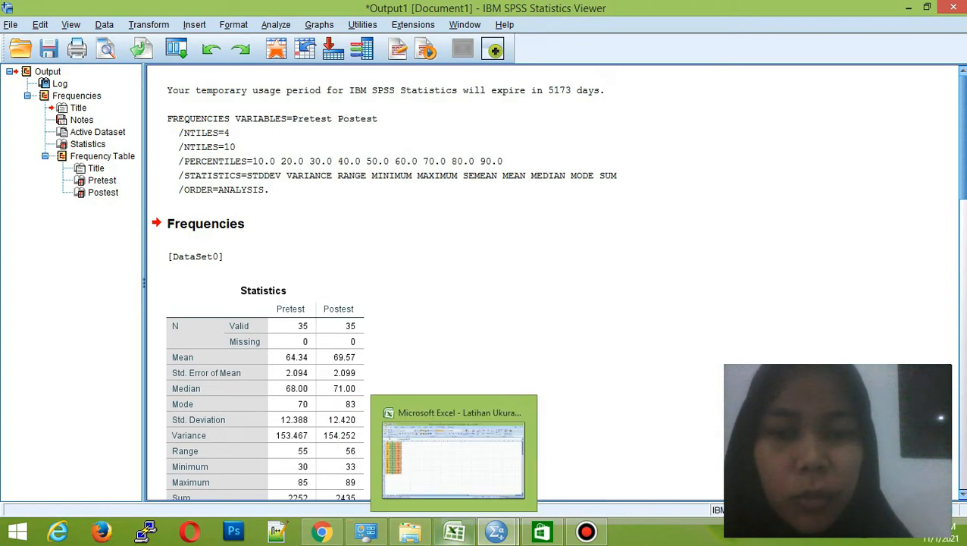
click(454, 531)
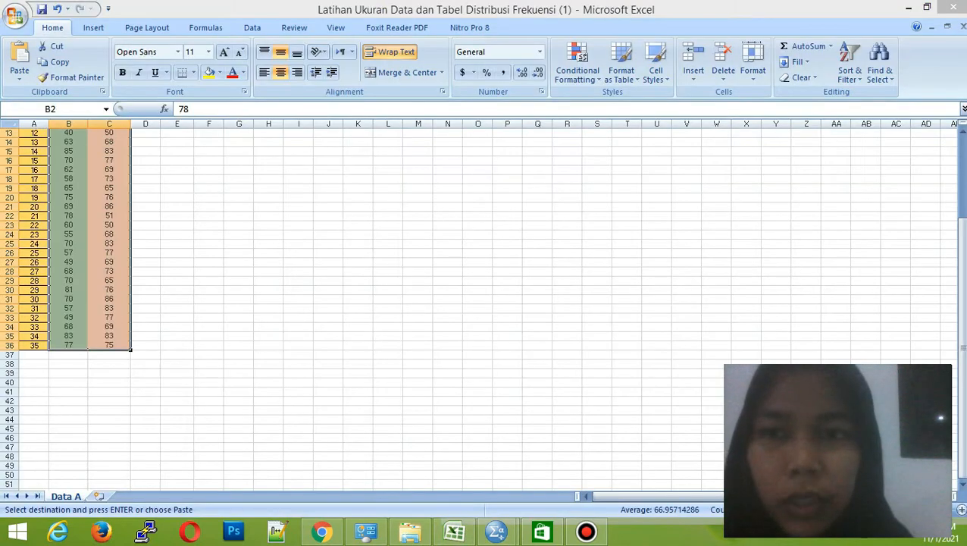
Step: Enter the note "range = 55" in cell E16 beside the score data
click(447, 457)
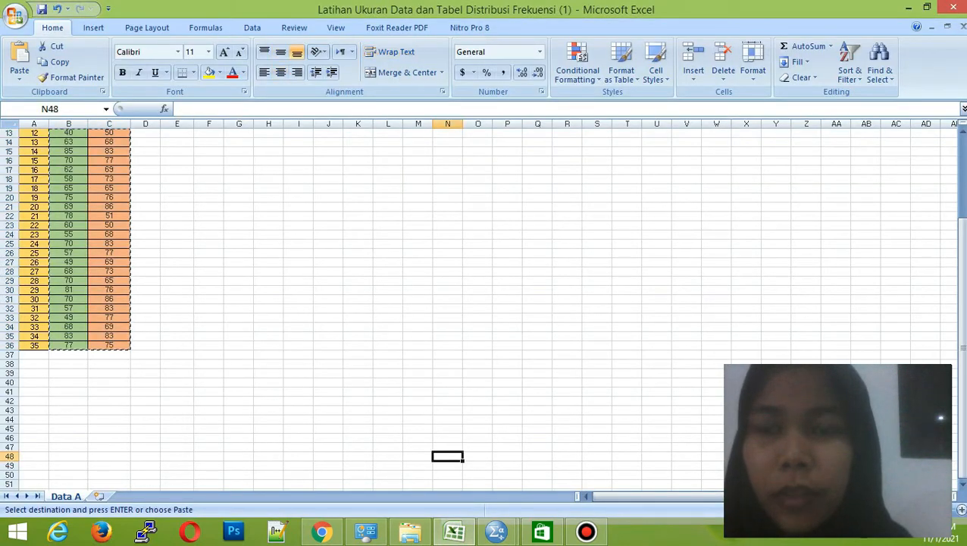
click(177, 160)
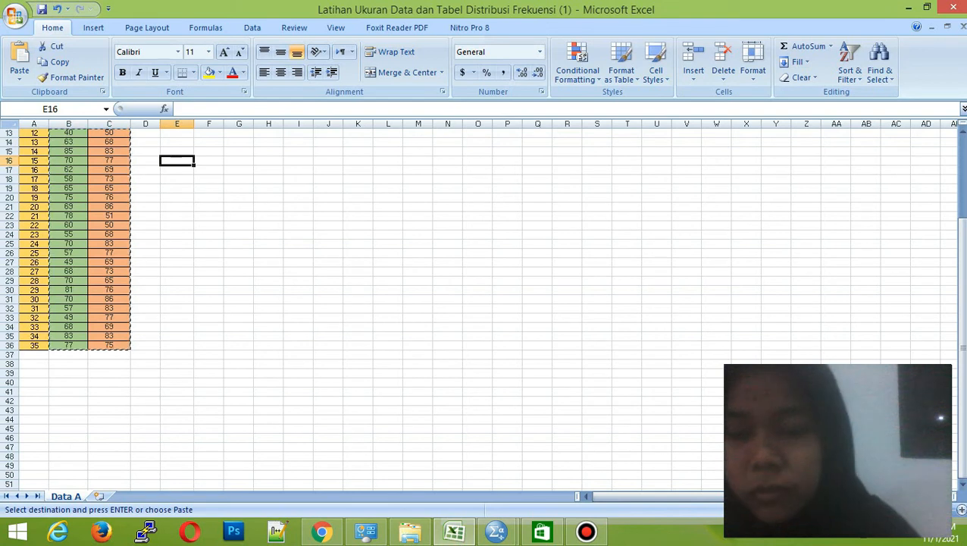
text(ra)
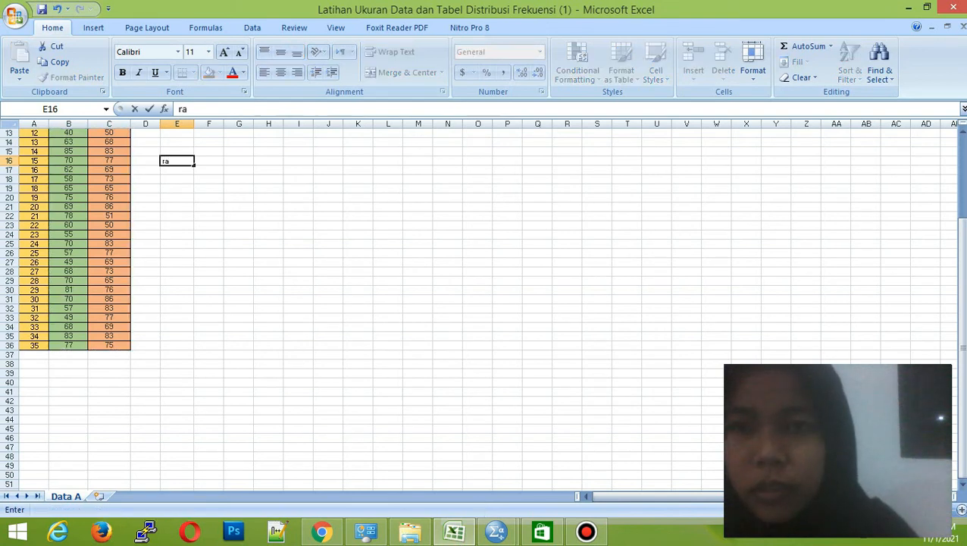
text(nge)
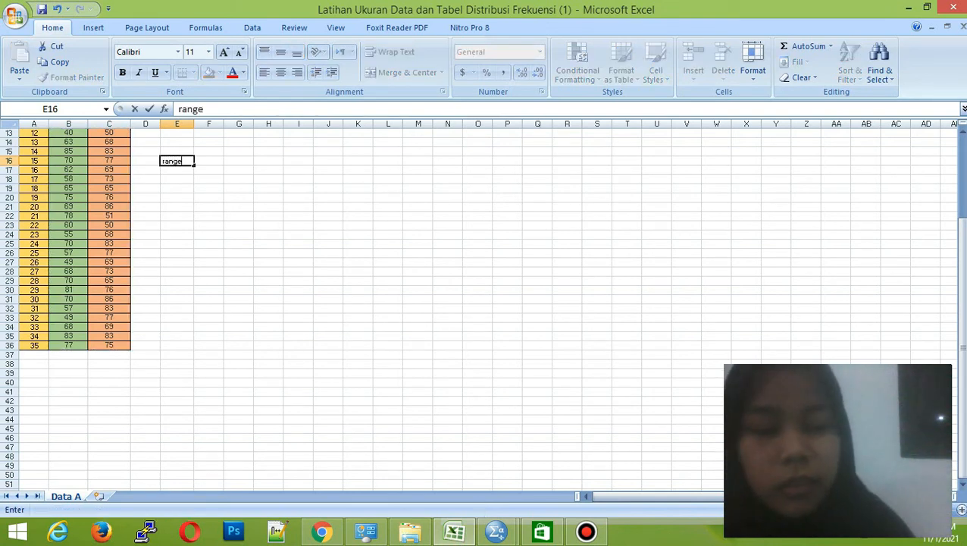
text( = 55)
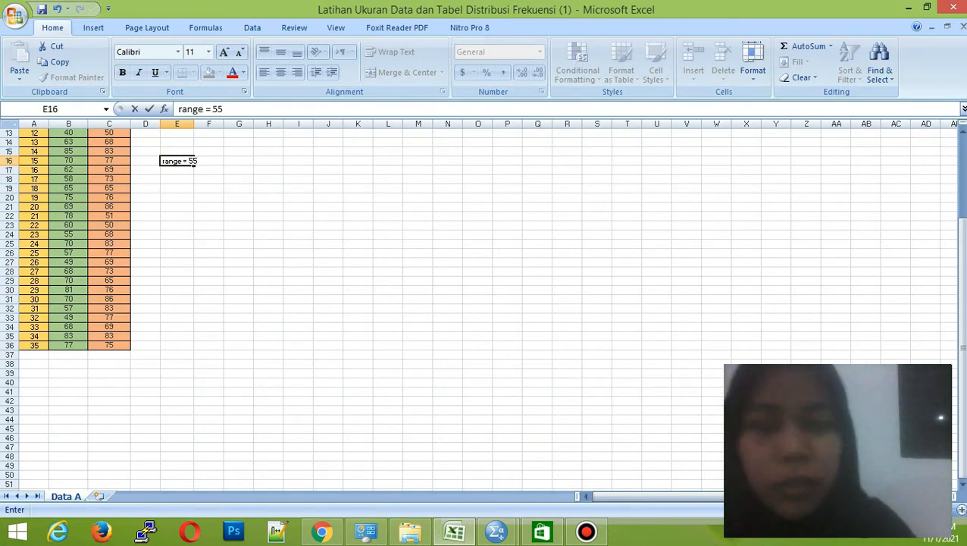
key(Return)
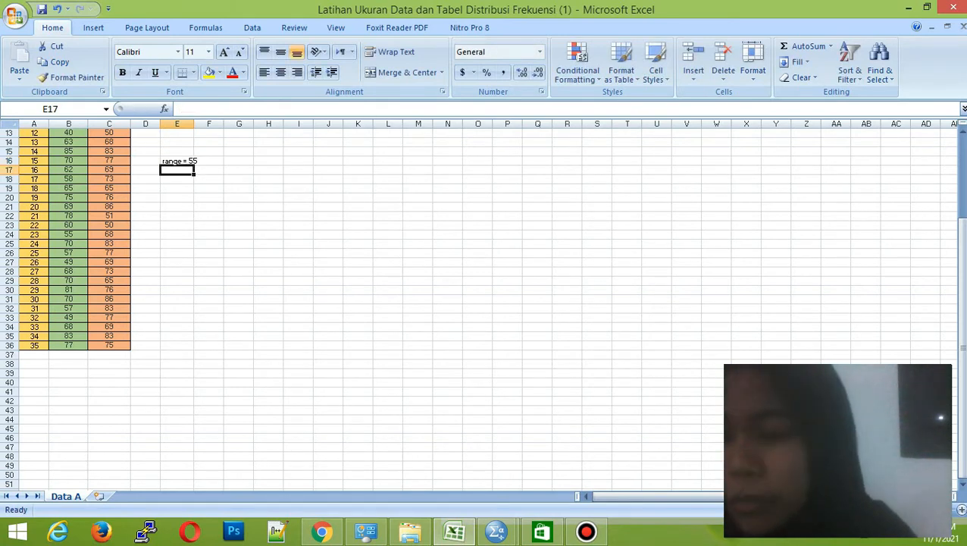
Step: Enter the class-count note "Banyknya kelas = 1 + 3.3 log 35=6" in cell E17
text(B)
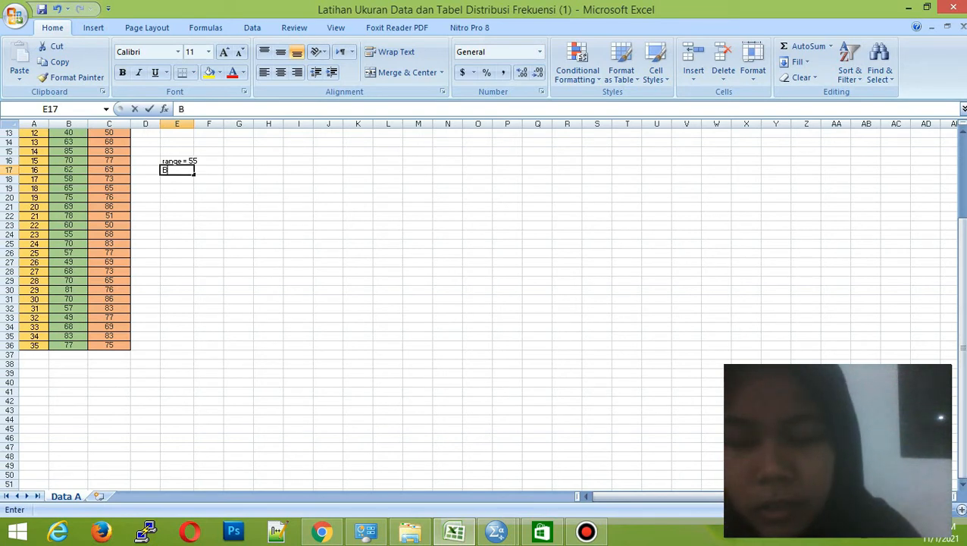
text(anykm)
key(BackSpace)
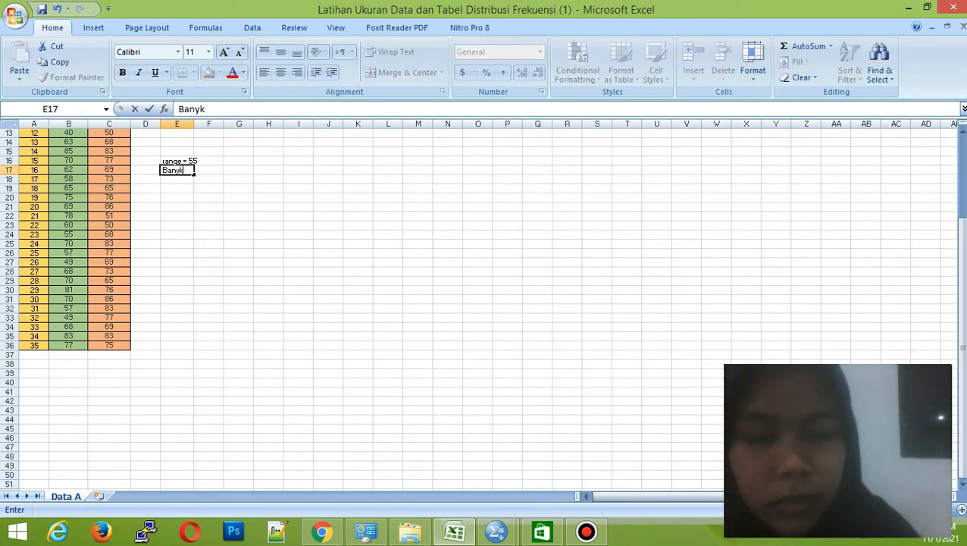
text(nya kelas)
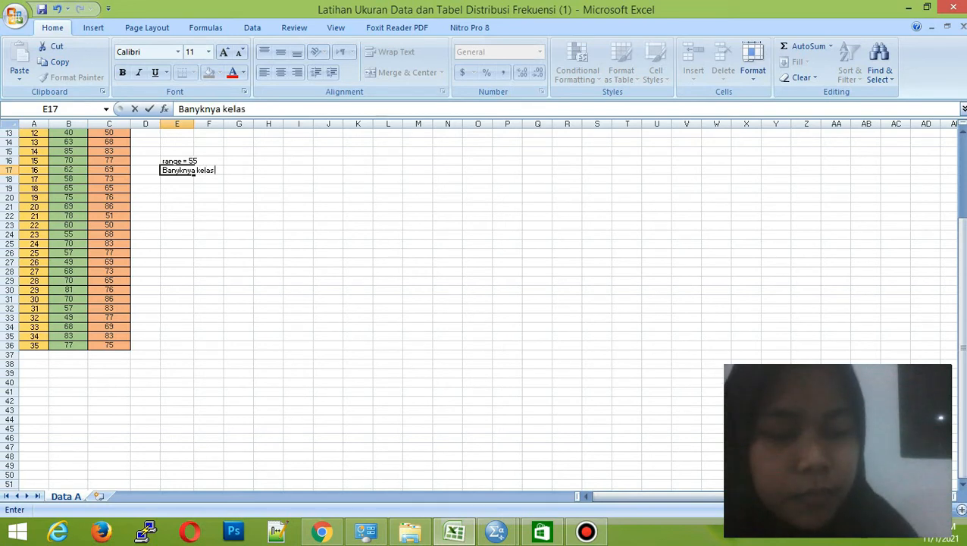
text( =)
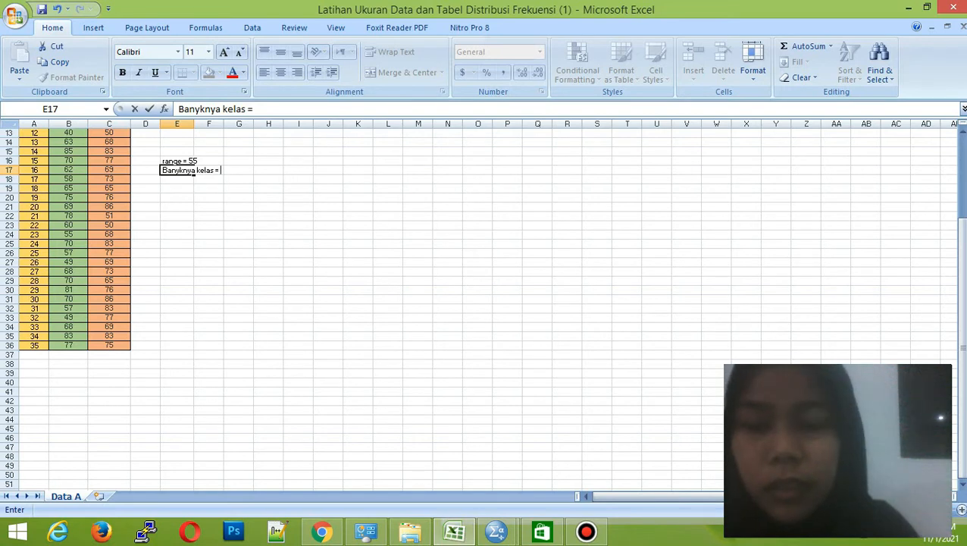
text( 1)
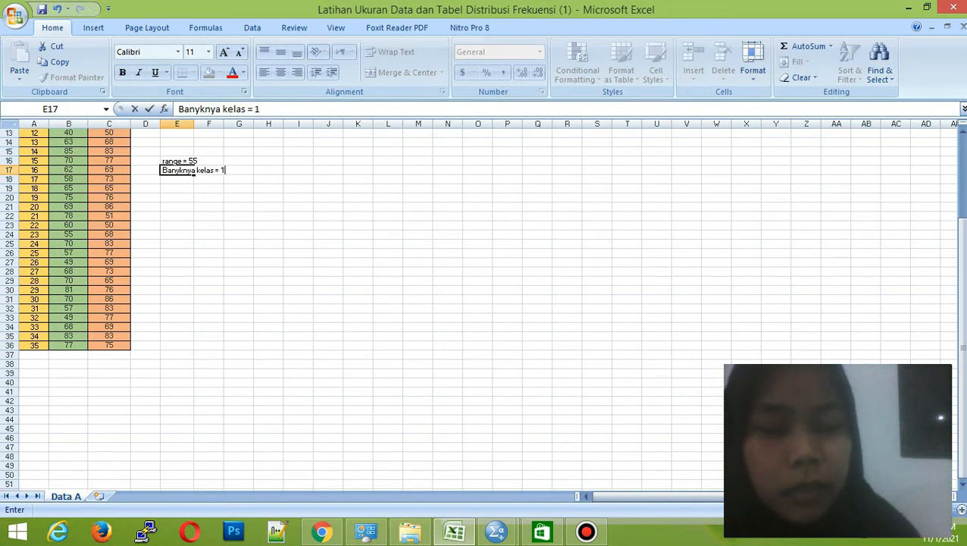
text( +)
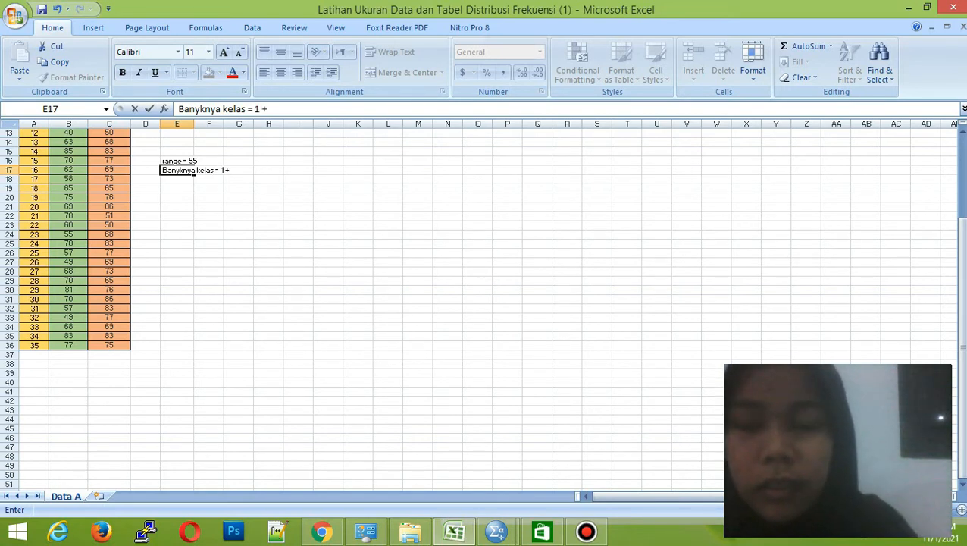
text( 3.3)
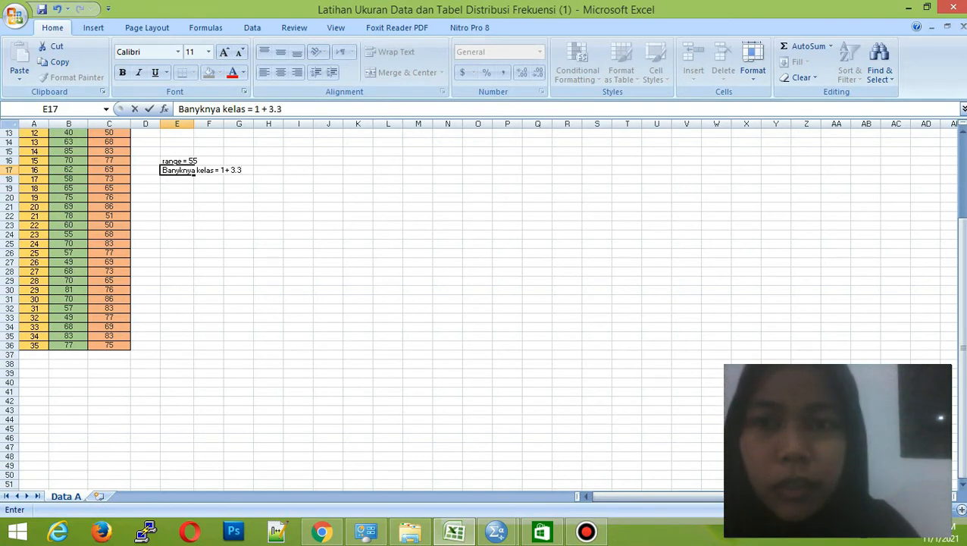
text( log)
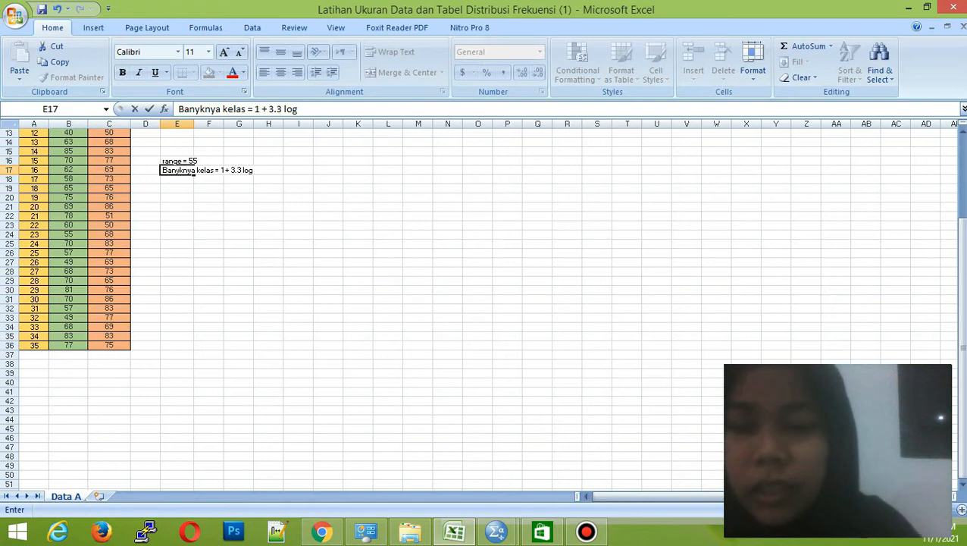
text( n 35)
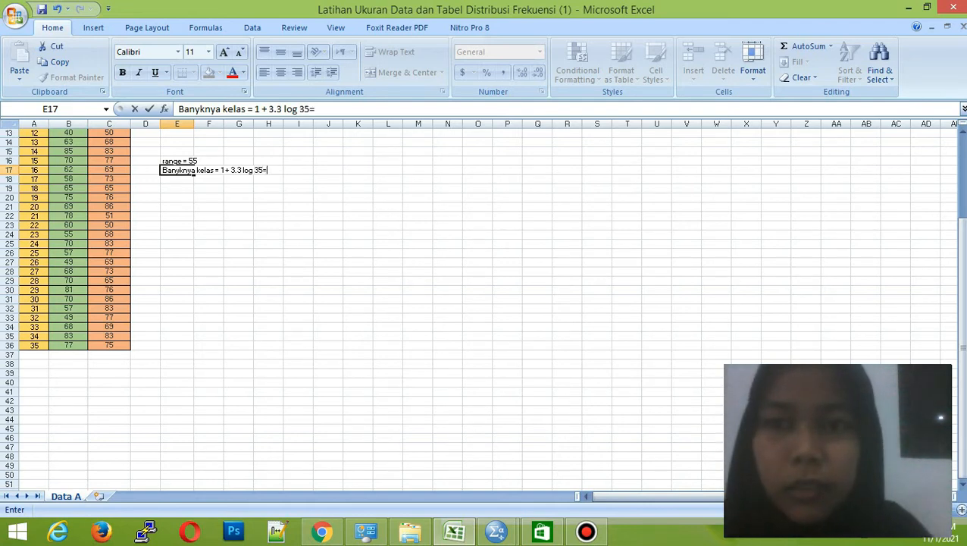
text(=6)
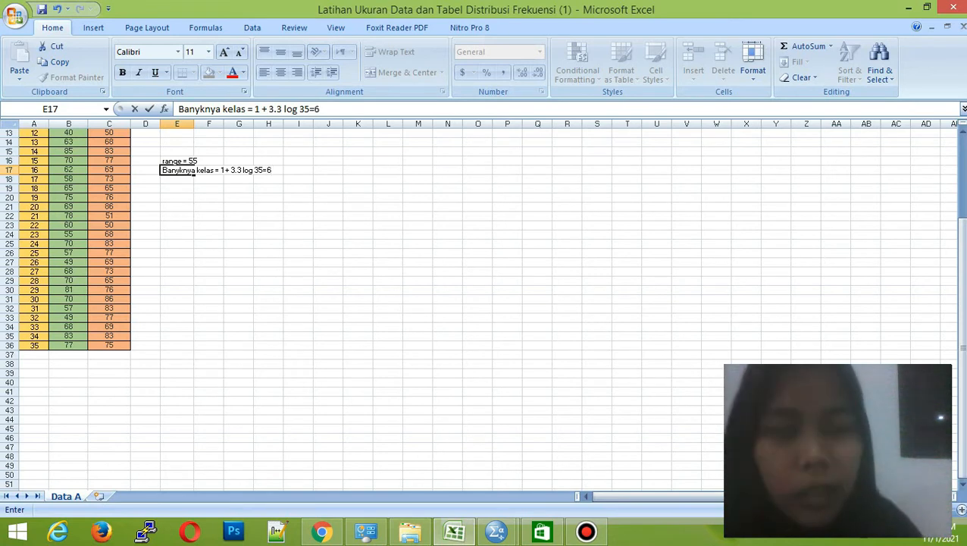
key(Return)
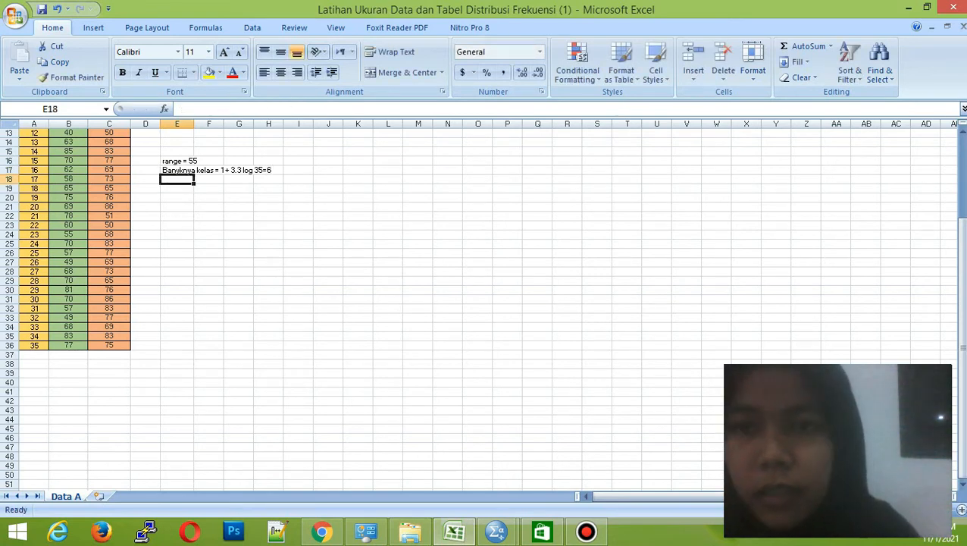
Step: Write the class-length note "Panjang kelas = 55/6 = 10" in cell E18
text(B)
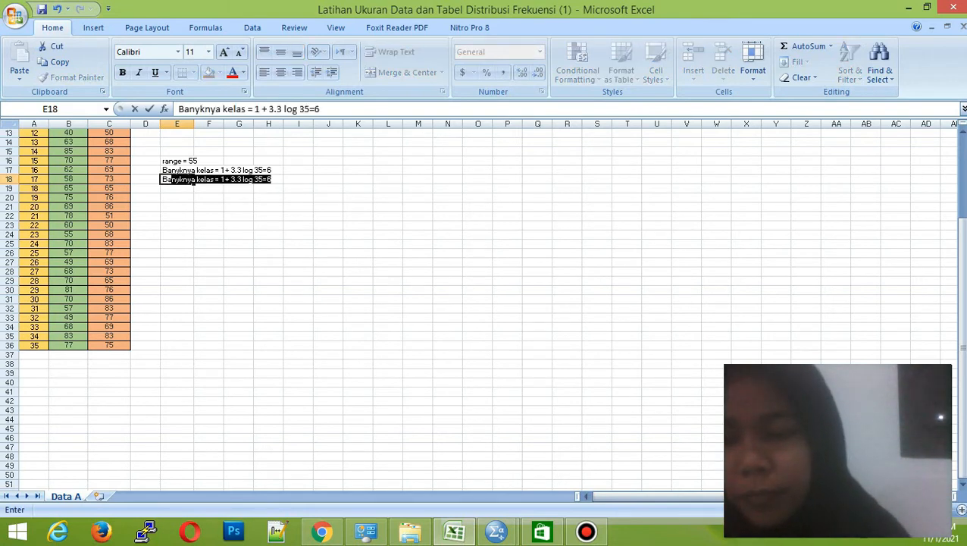
key(BackSpace)
key(BackSpace)
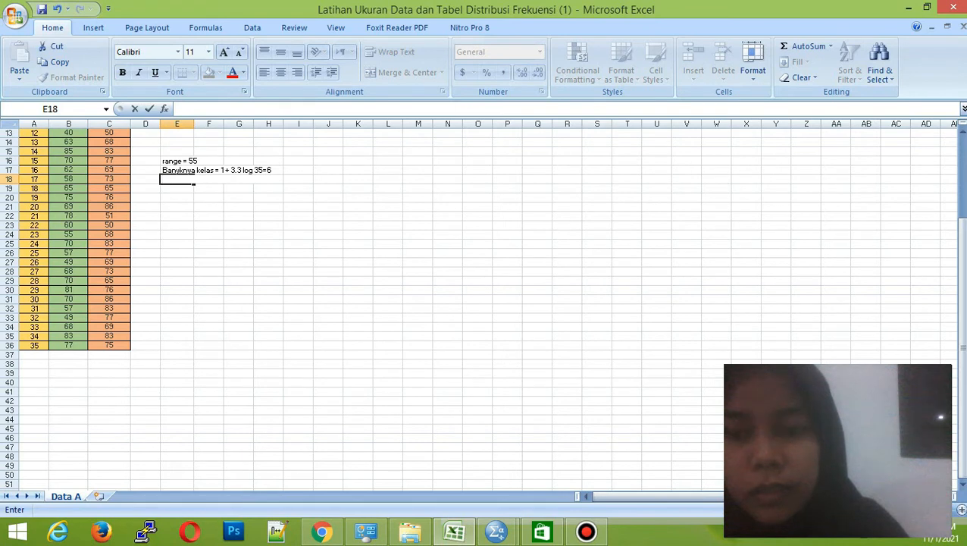
text(P)
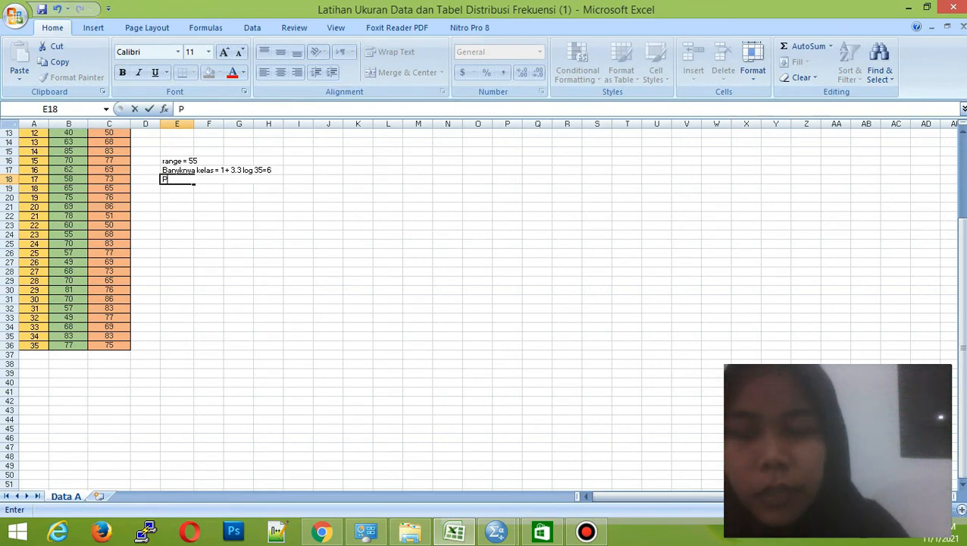
text(an)
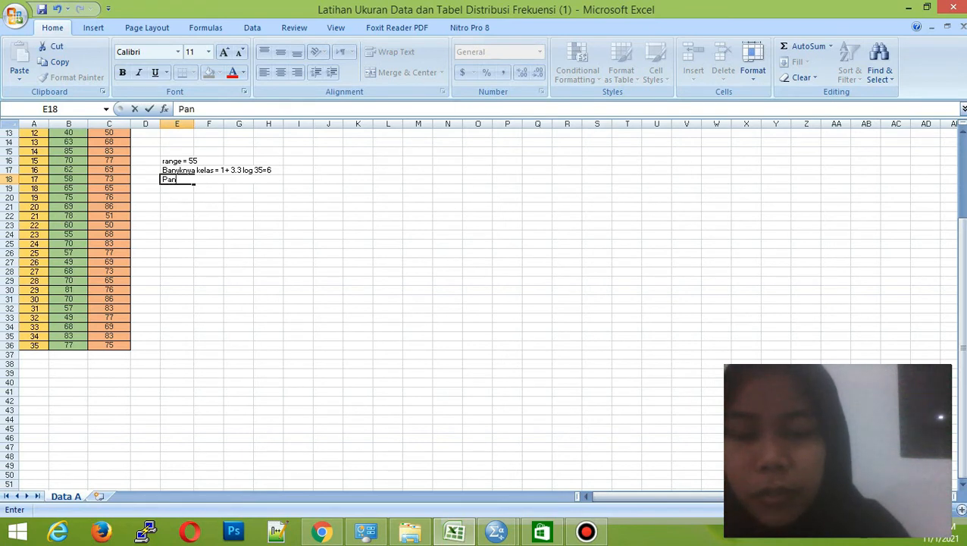
text(jang kelas)
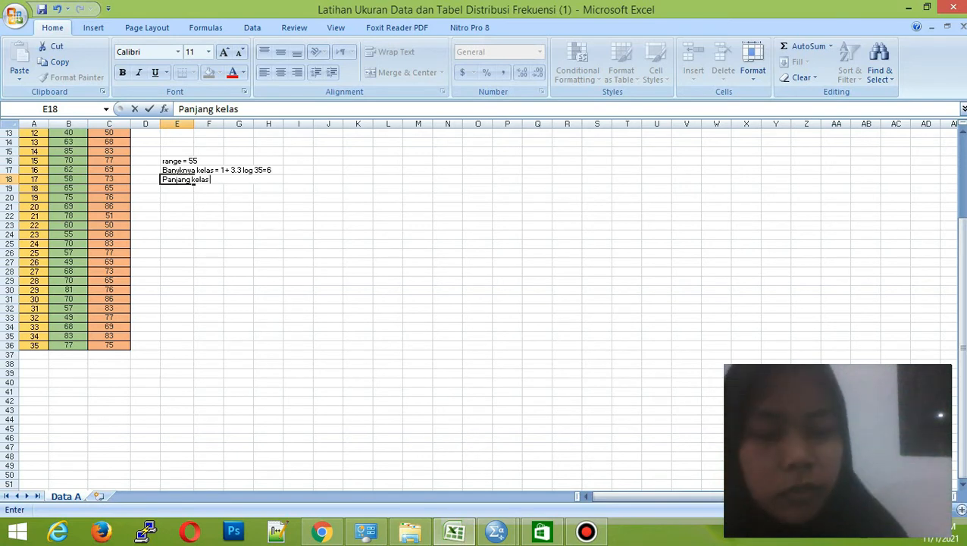
text(=)
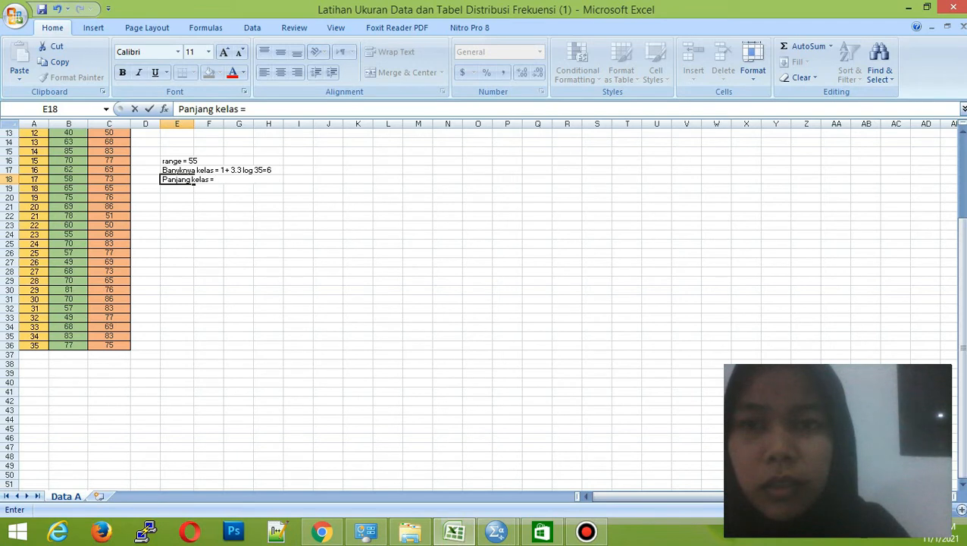
text( 55)
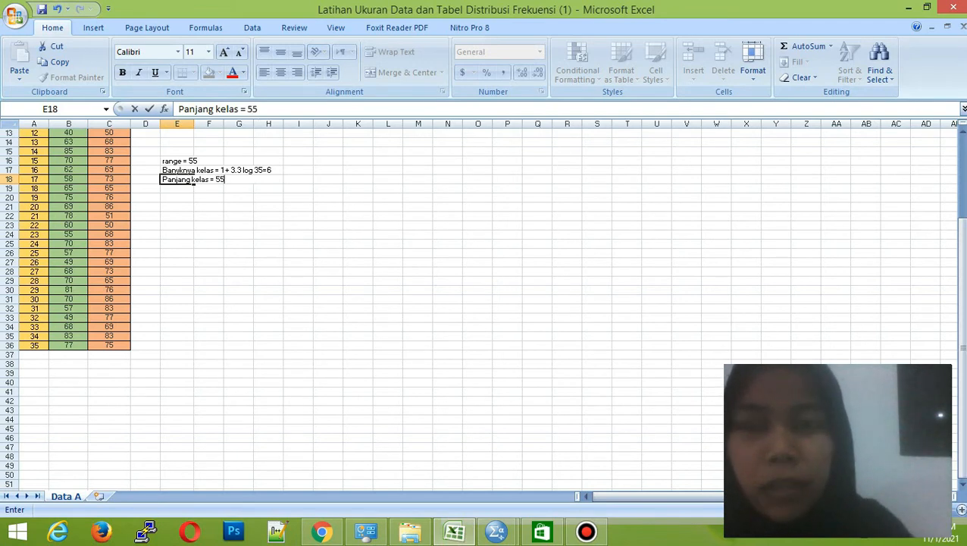
text(/)
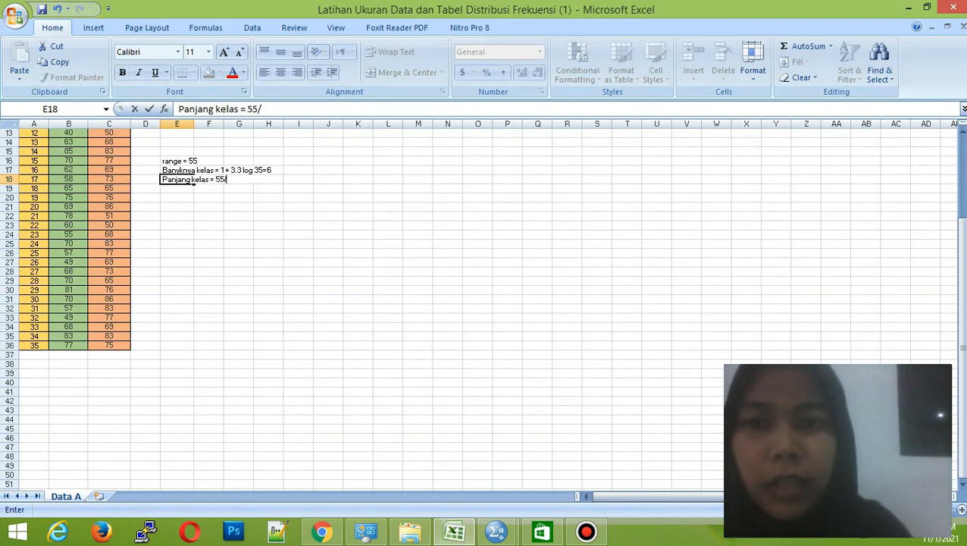
text(6)
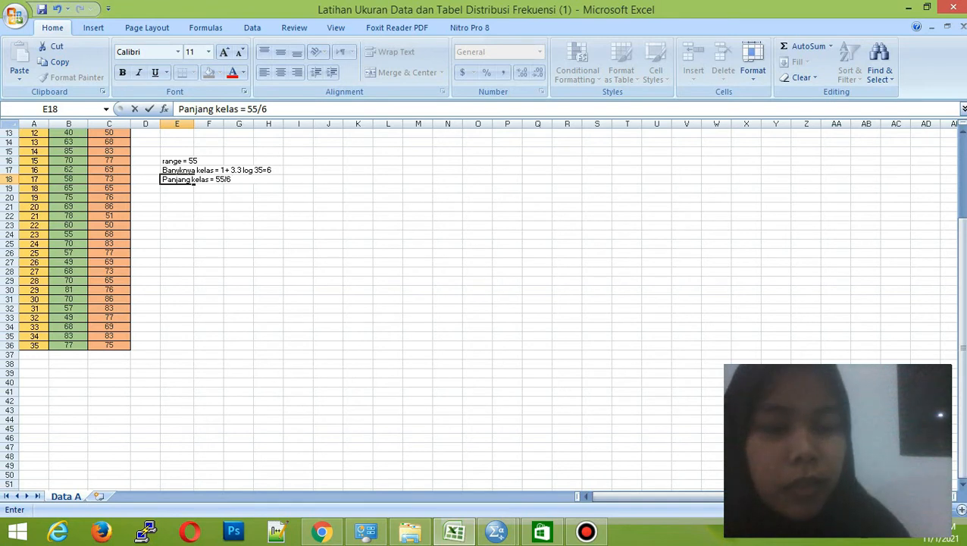
text( =)
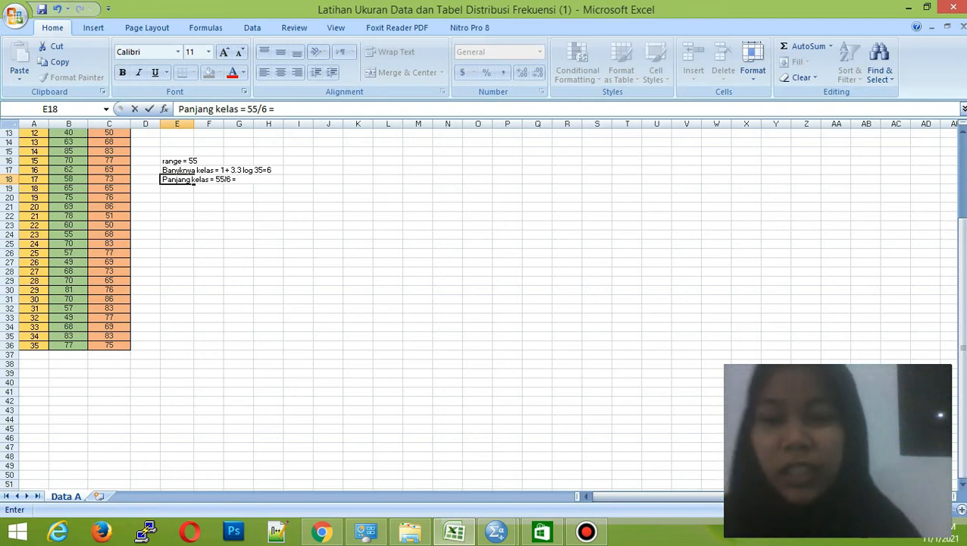
text(10)
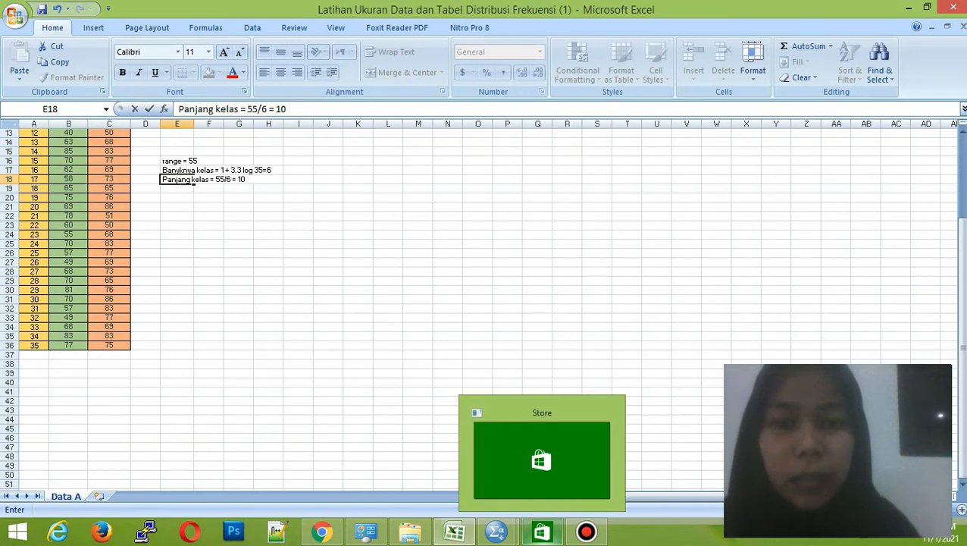
Step: Switch to the SPSS Data Editor and start Recode into Different Variables with Pretest as the input variable
mouse_move(496, 532)
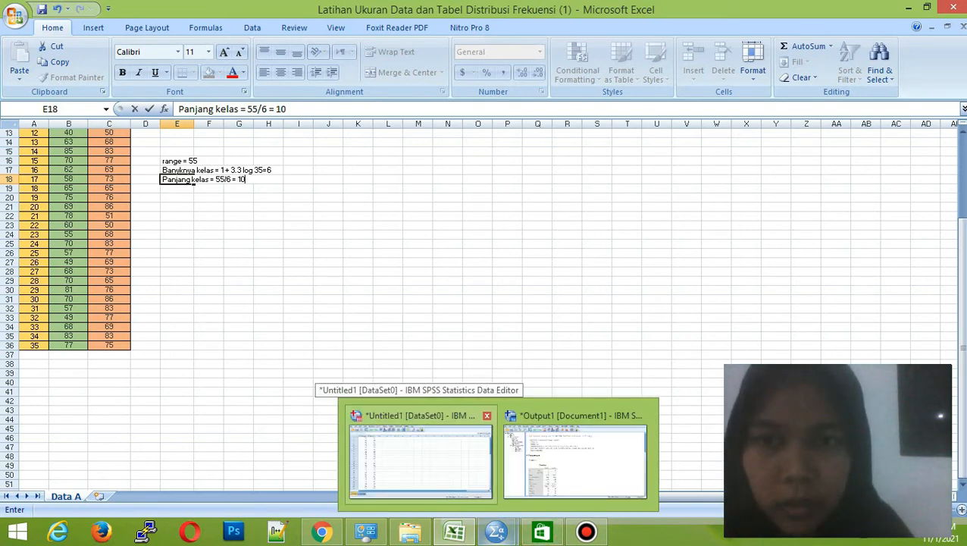
click(420, 455)
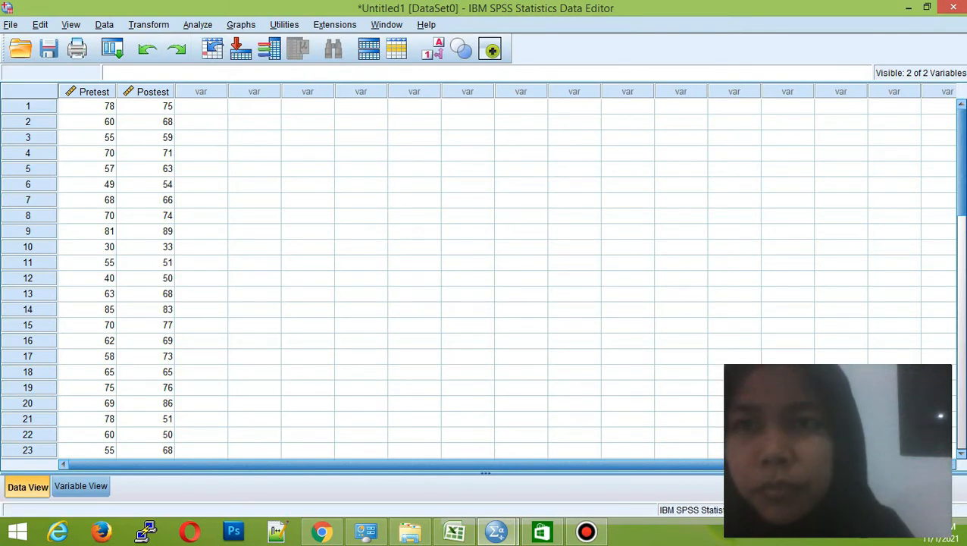
key(alt+t)
key(Down)
key(Down)
key(Down)
key(Down)
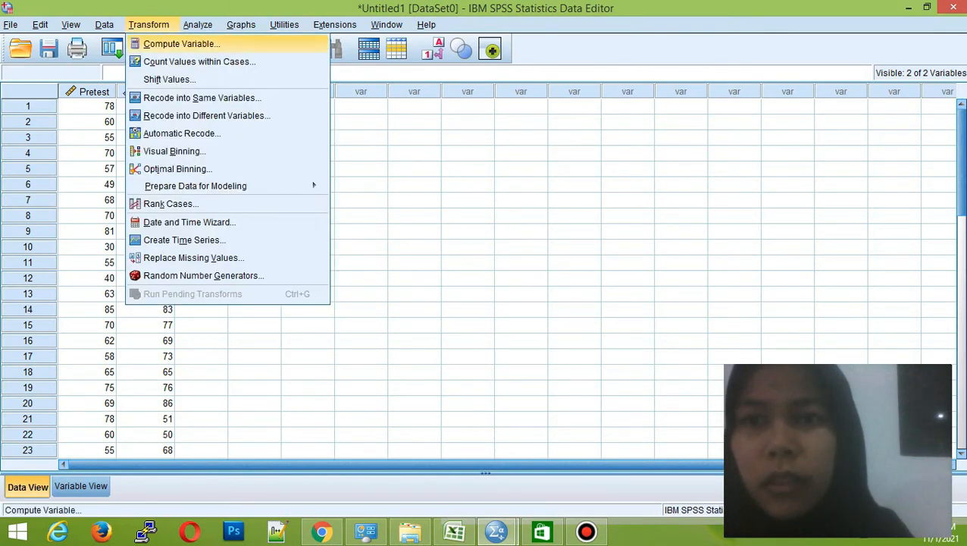
key(Down)
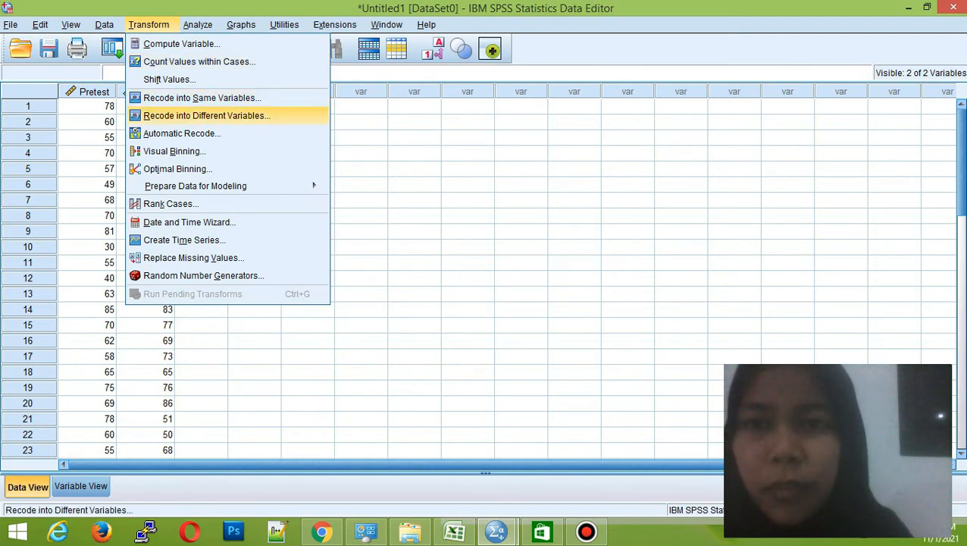
key(Return)
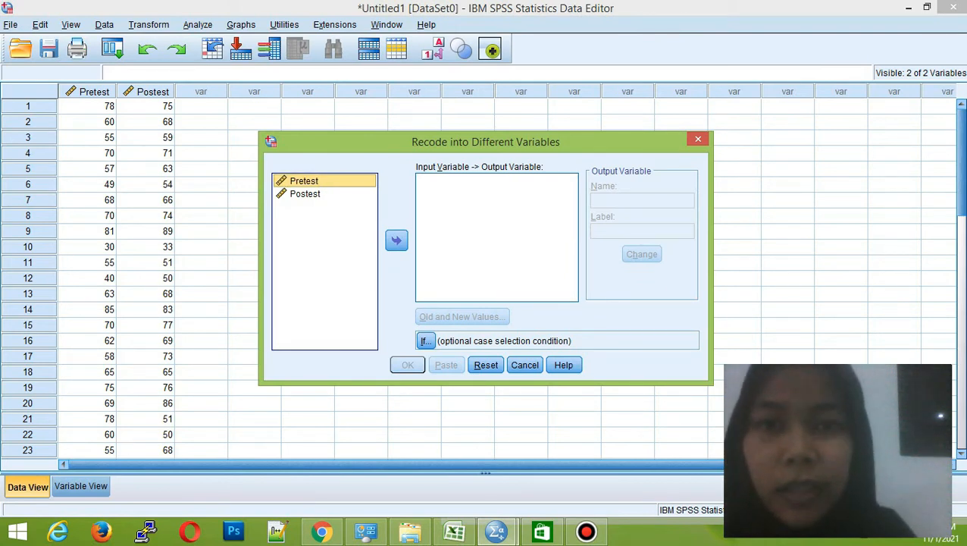
click(397, 240)
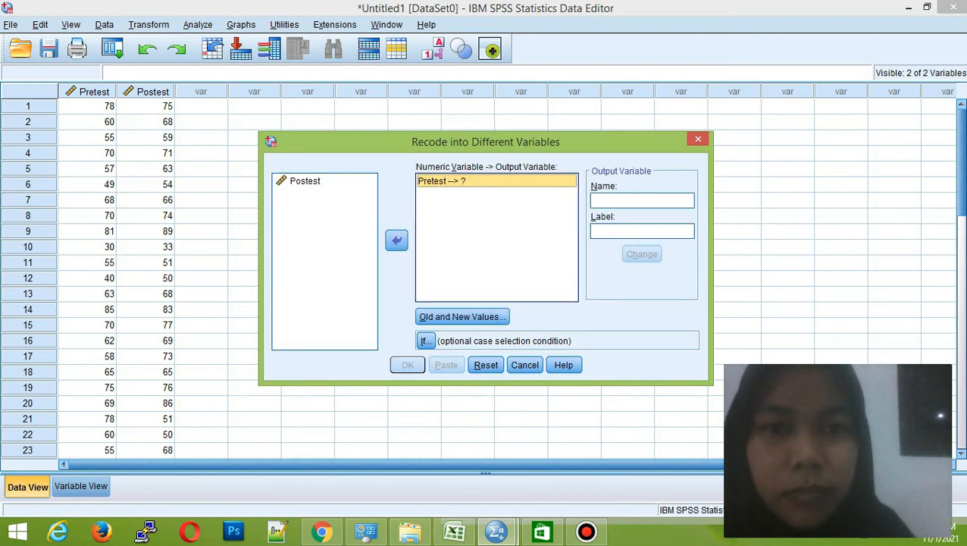
Step: Define the output variable for Pretest with the name Pretestint and the label "Interval Pretest"
click(642, 201)
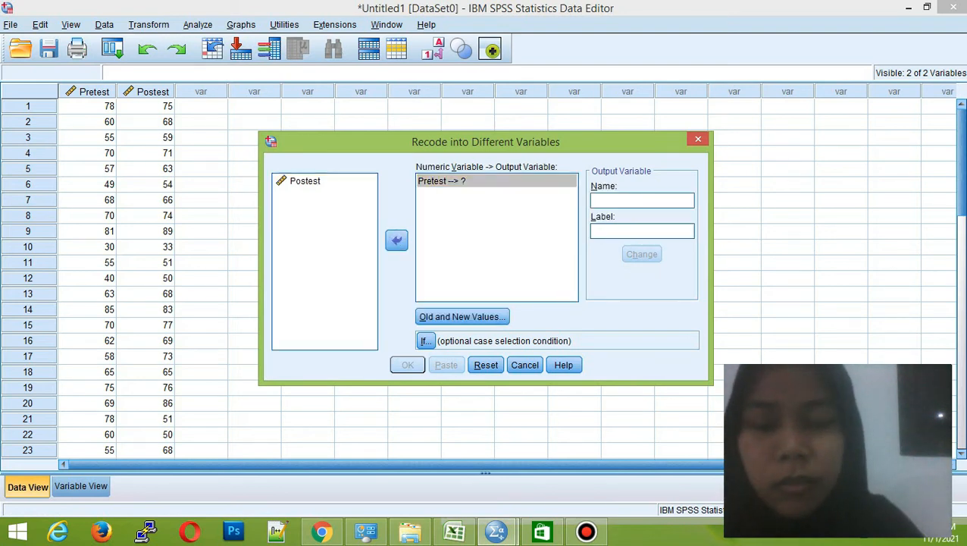
text(Pretest)
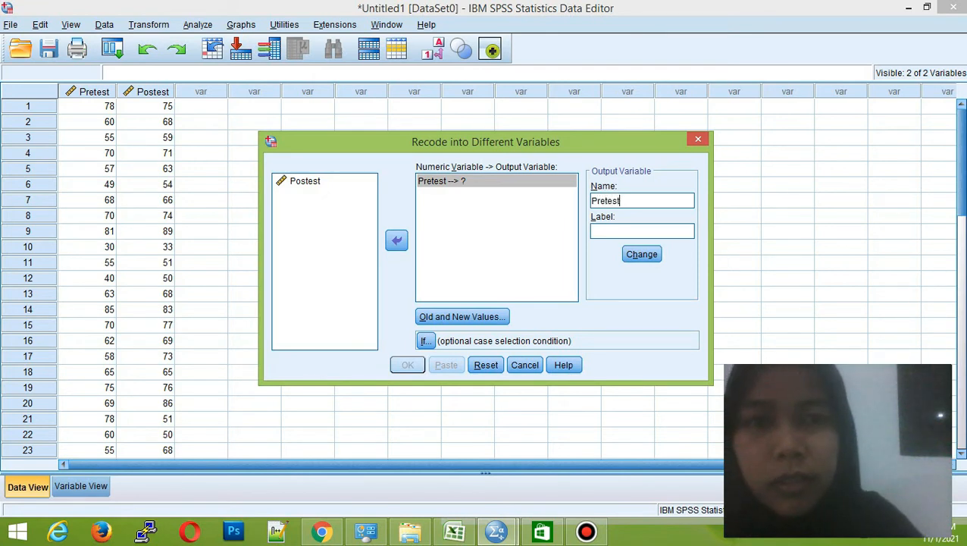
text(int)
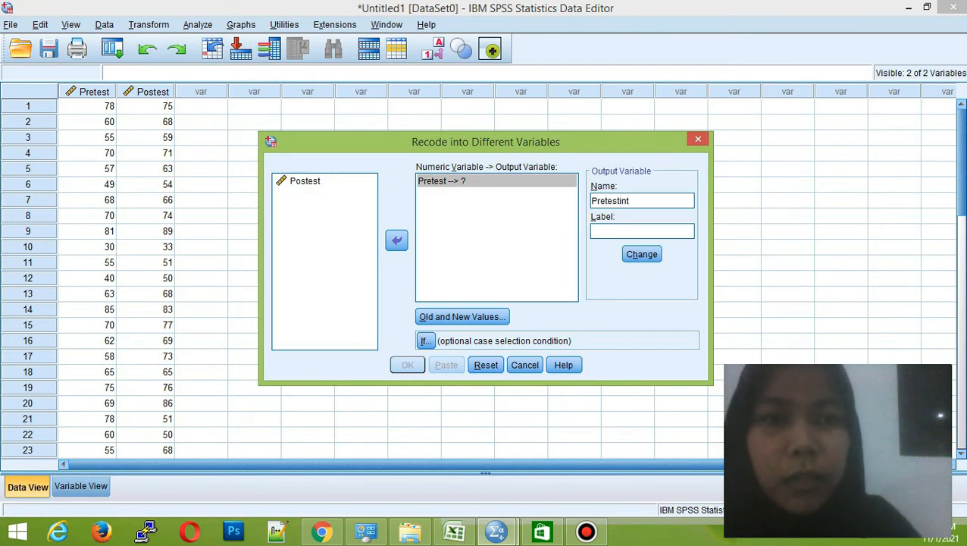
key(Tab)
text(I)
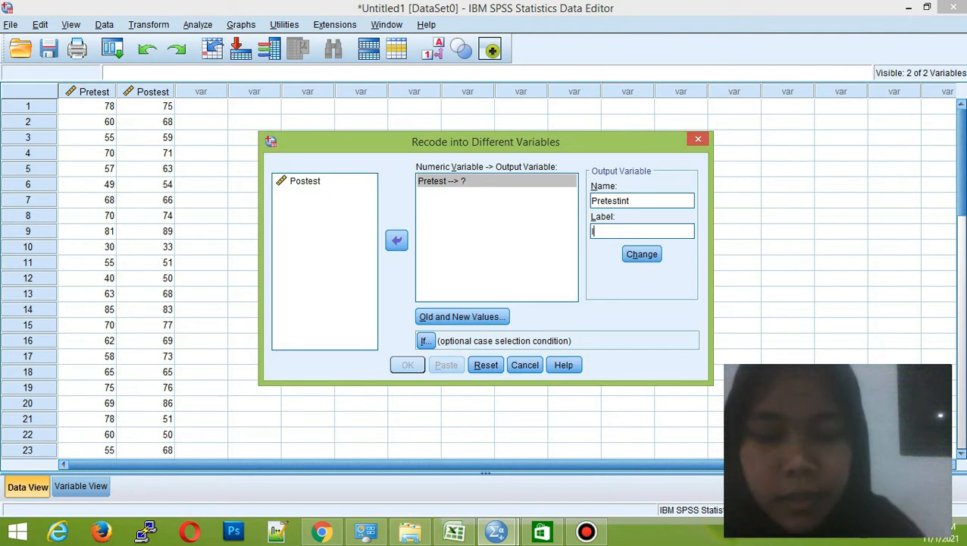
text(nterval )
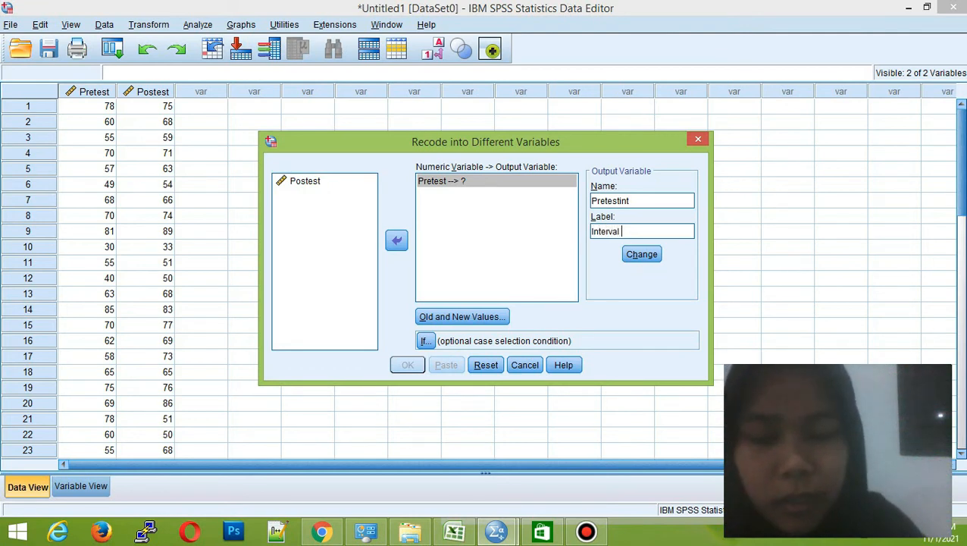
text(Prete)
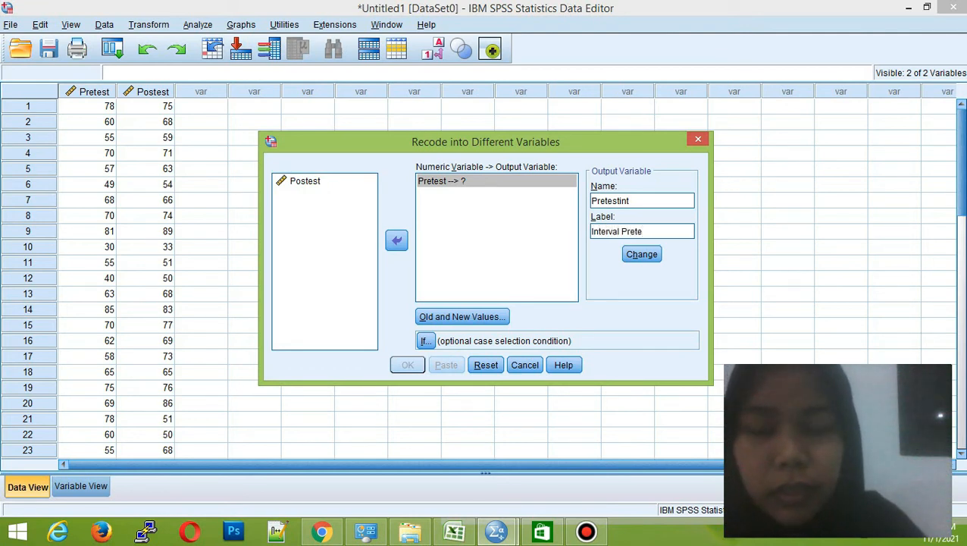
text(st)
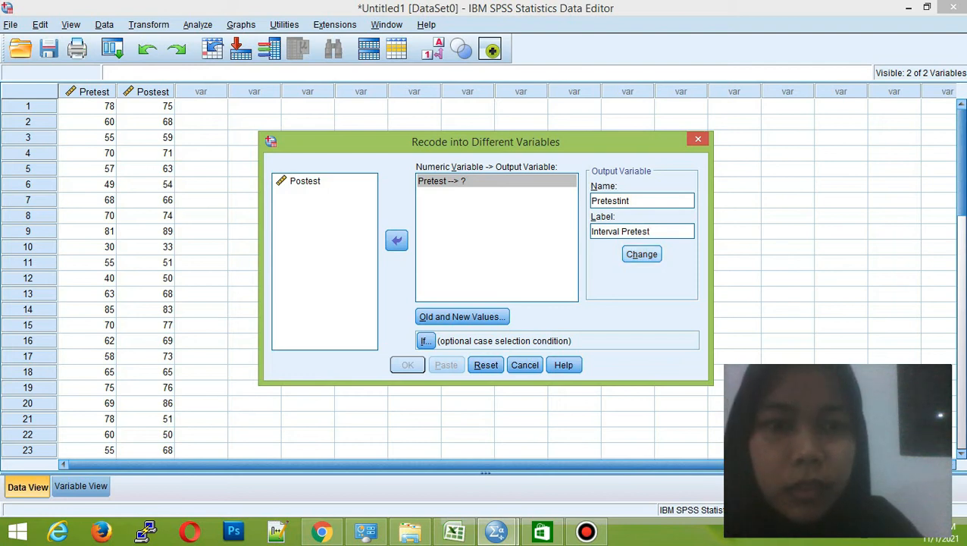
key(alt+h)
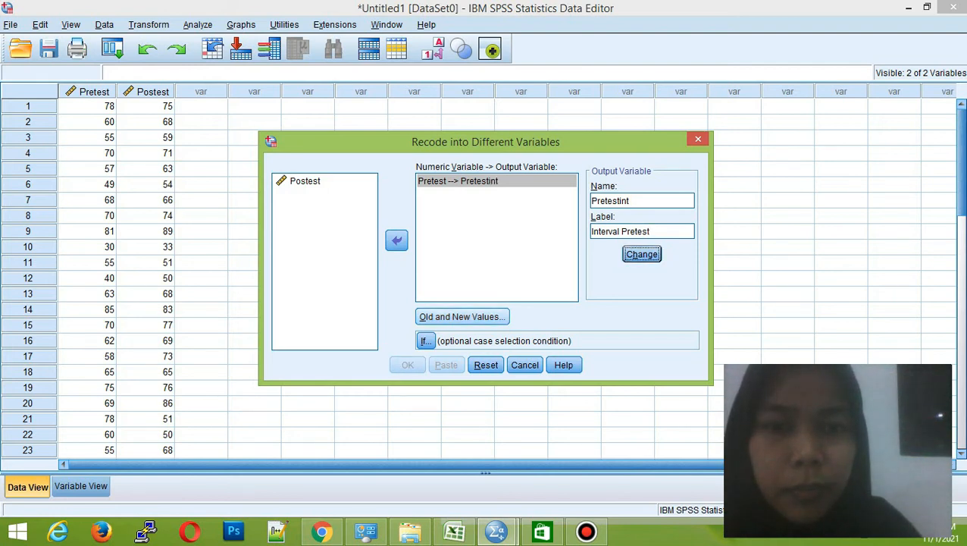
Step: Open the old and new values definition and add a rule recoding the range 29 through 38 to 1
key(alt+o)
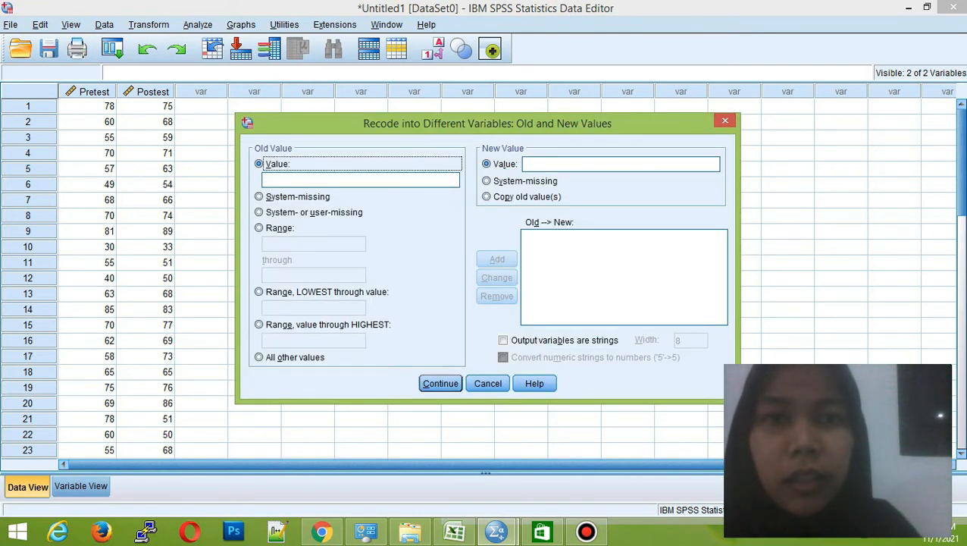
click(620, 164)
text(1)
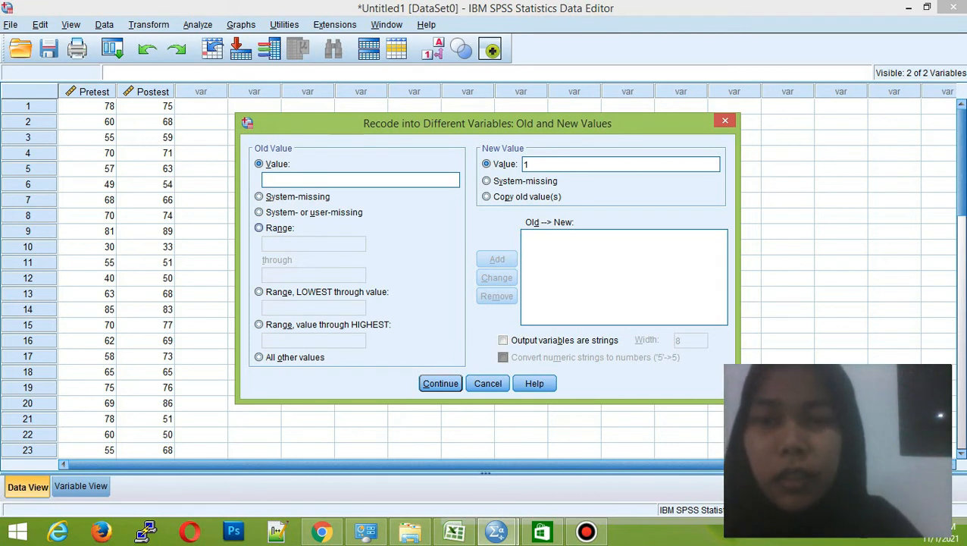
click(259, 228)
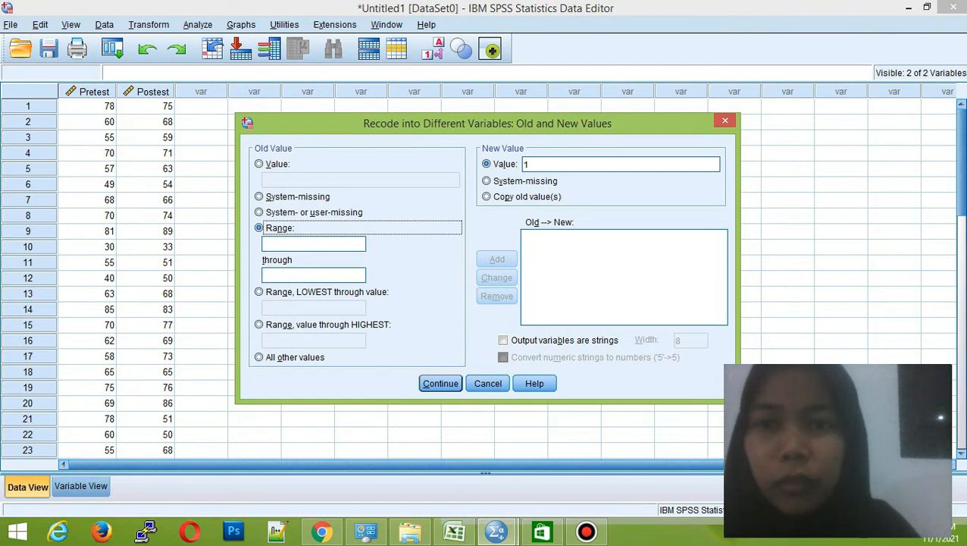
click(313, 244)
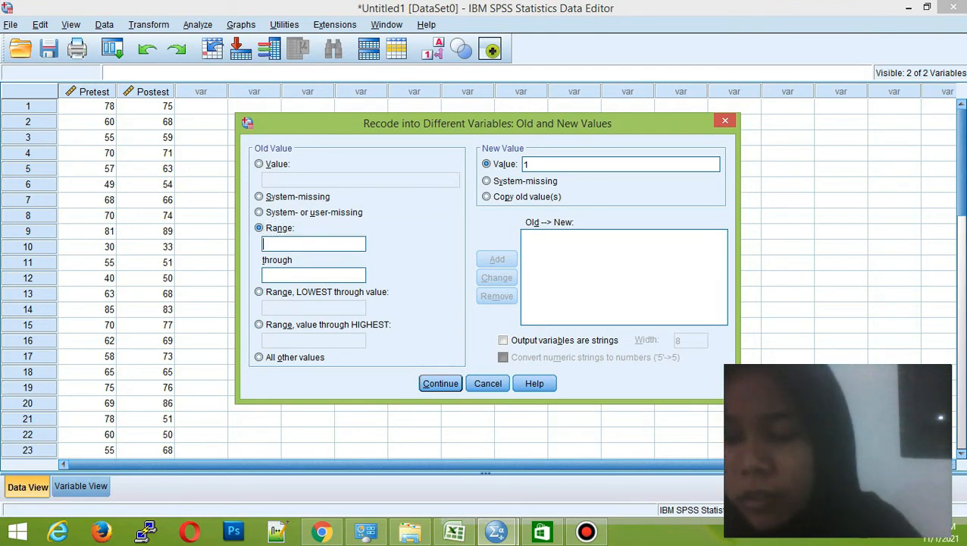
text(29)
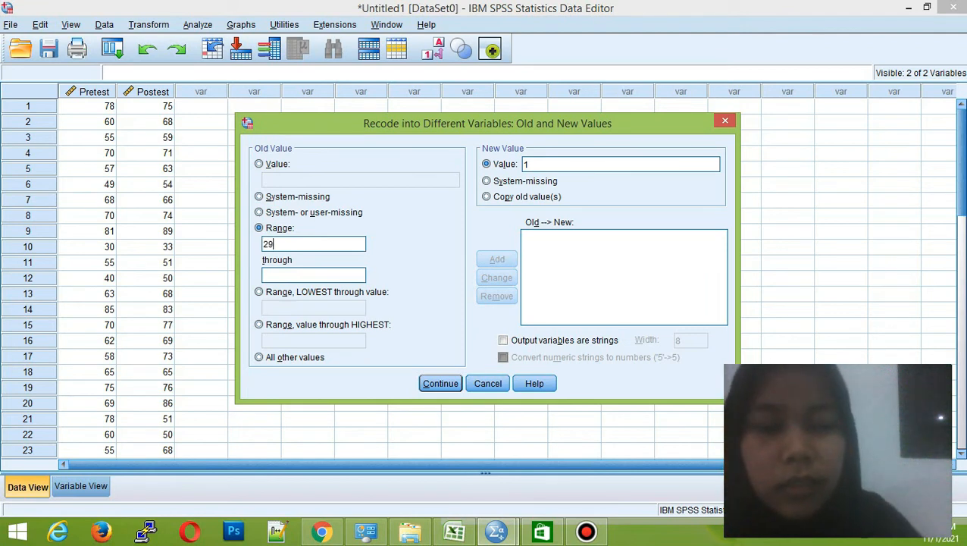
text(3)
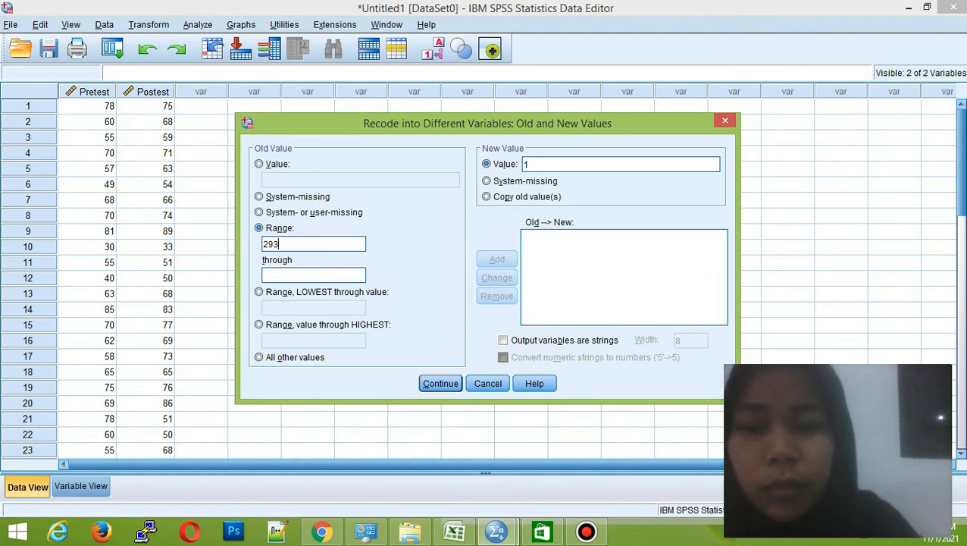
text(8)
key(BackSpace)
key(BackSpace)
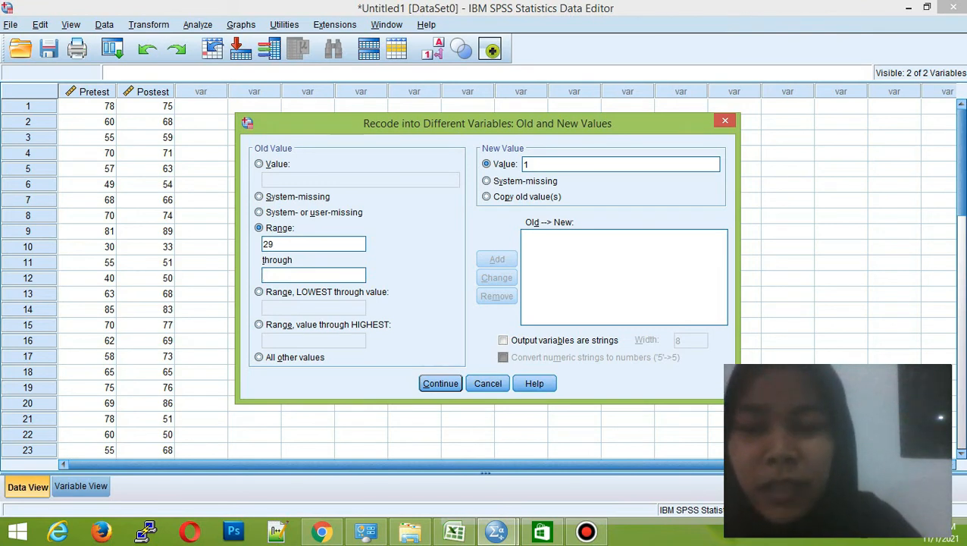
text(38)
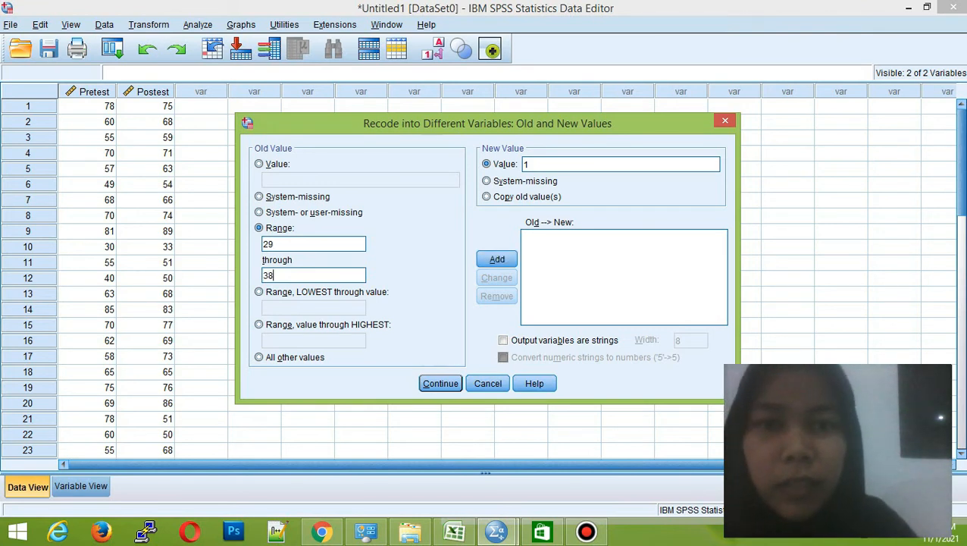
click(497, 259)
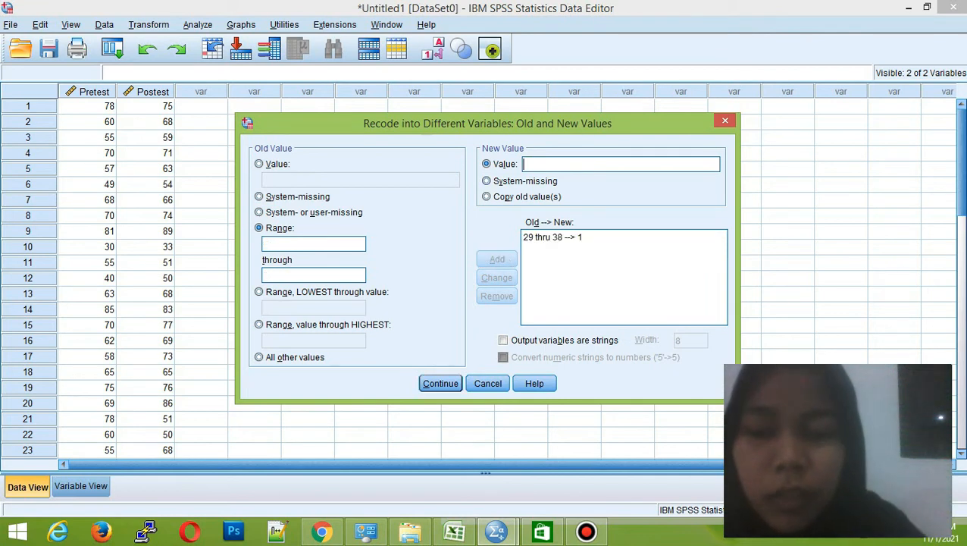
Step: Add a recode rule that maps the range 39 through 48 to the new value 2
text(2)
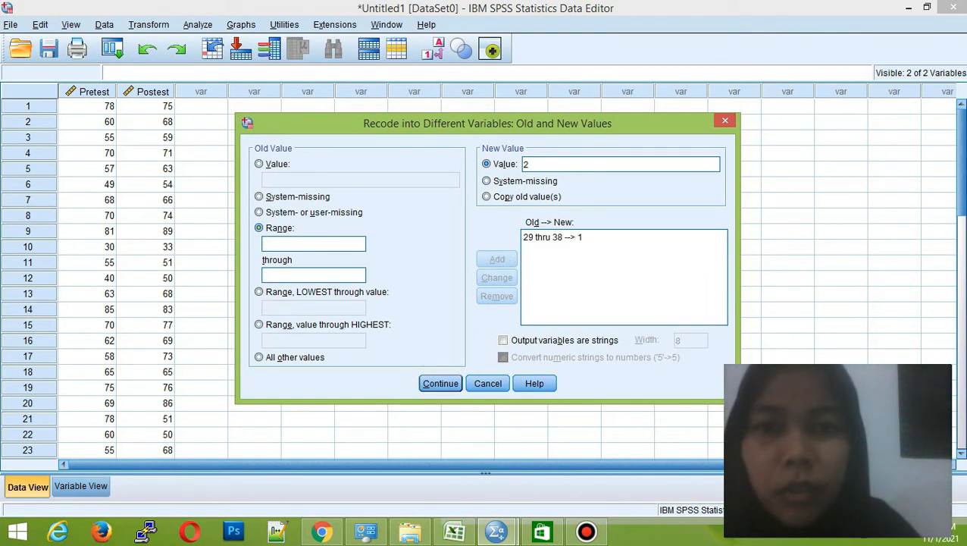
click(313, 243)
text(3)
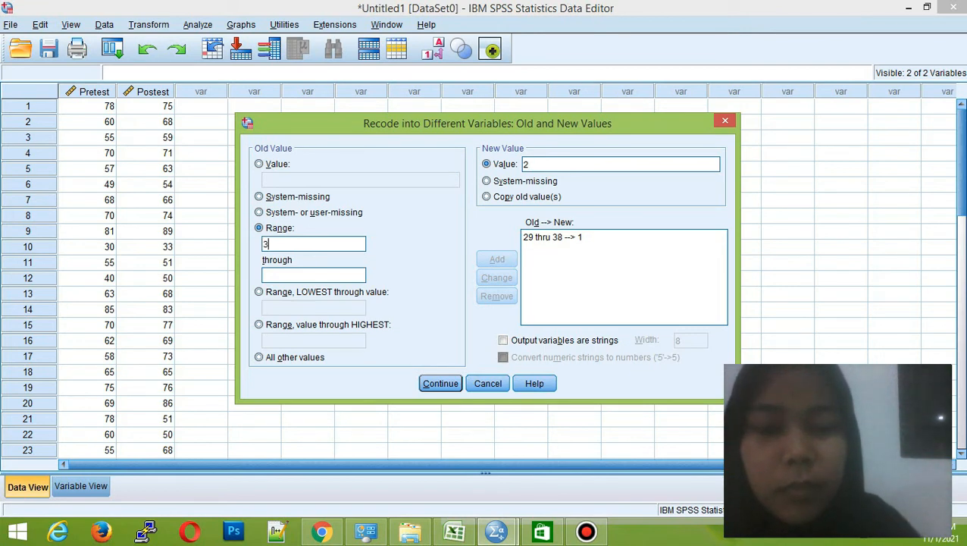
text(9)
key(Tab)
text(4)
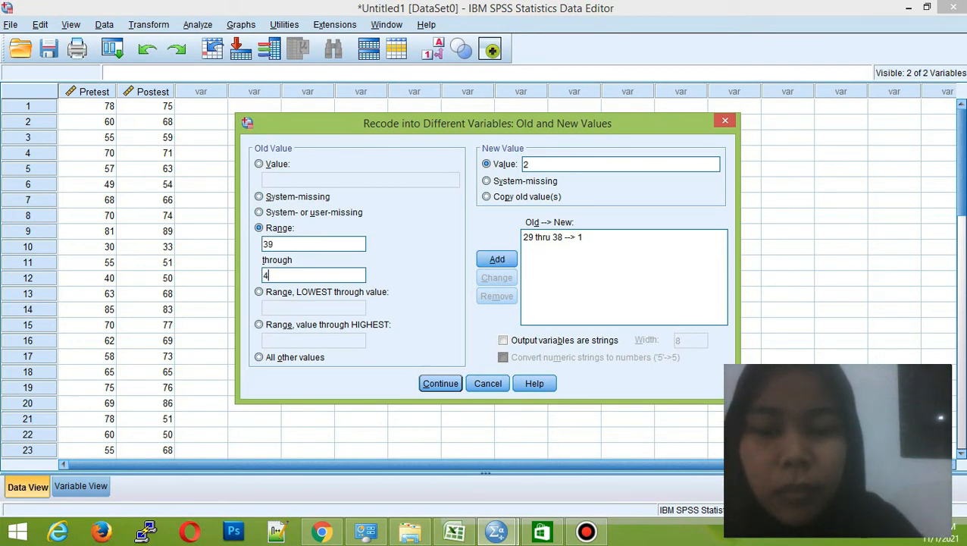
text(8)
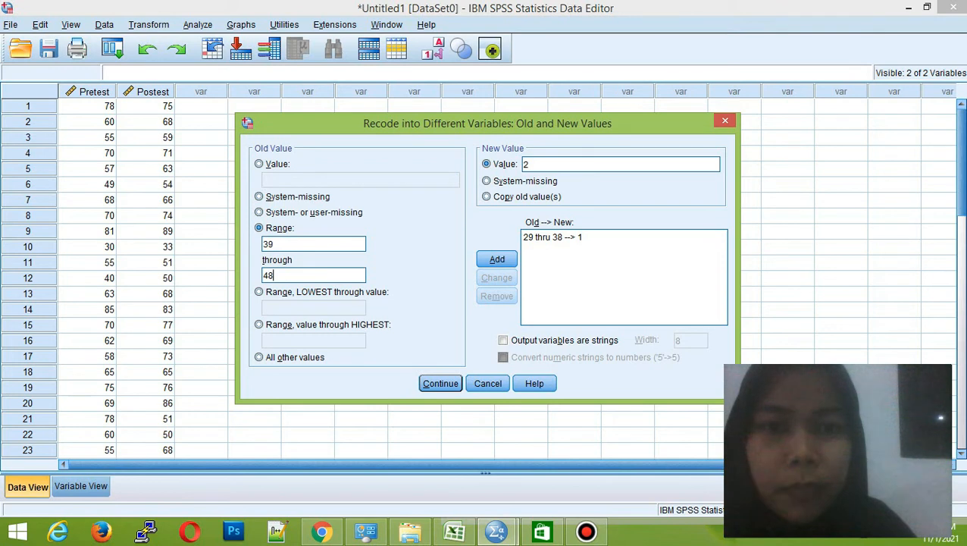
click(496, 258)
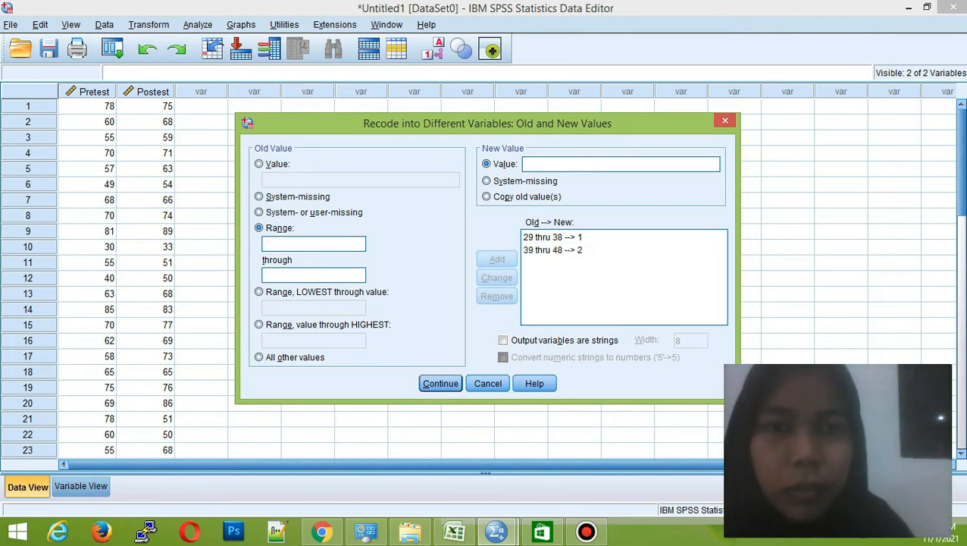
Step: Add a recode rule that maps the range 49 through 58 to the new value 3
text(3)
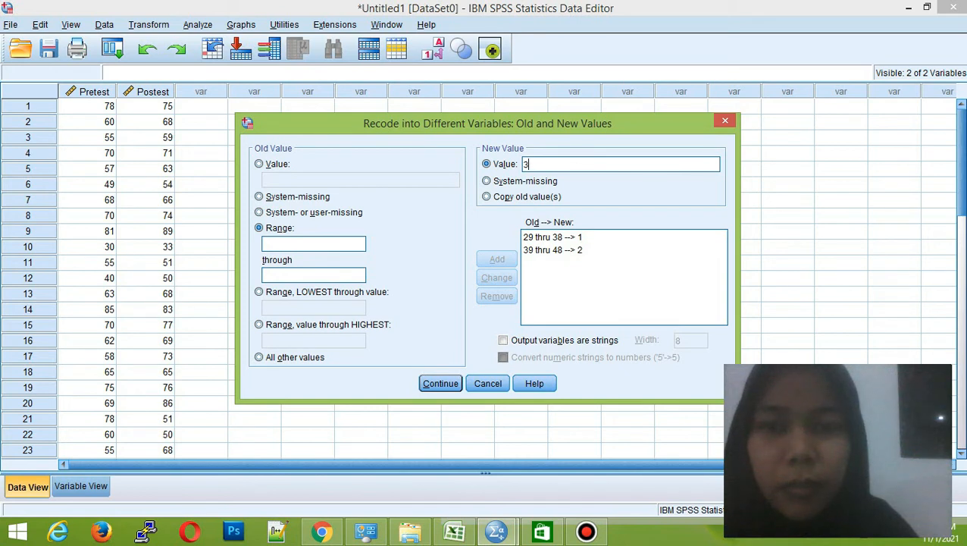
click(313, 244)
text(49)
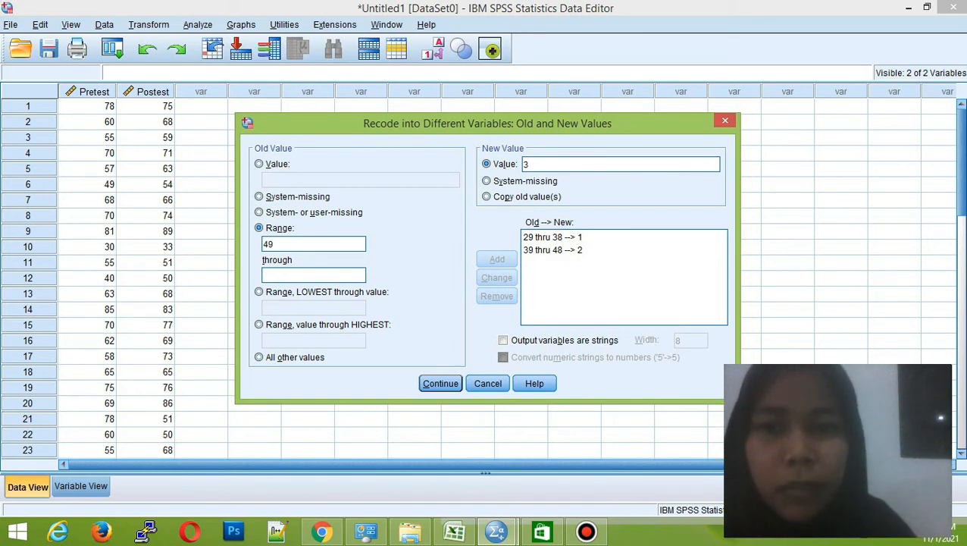
click(313, 275)
text(58)
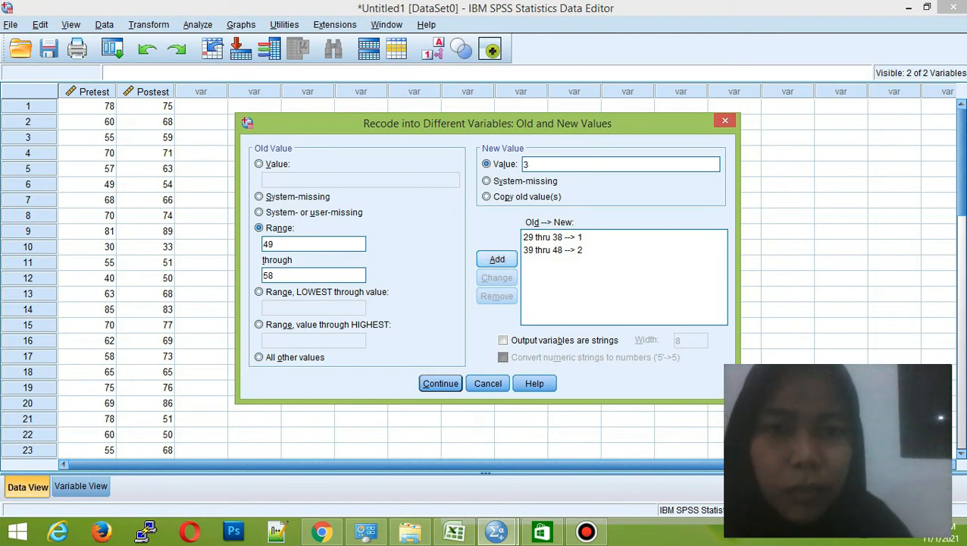
click(498, 260)
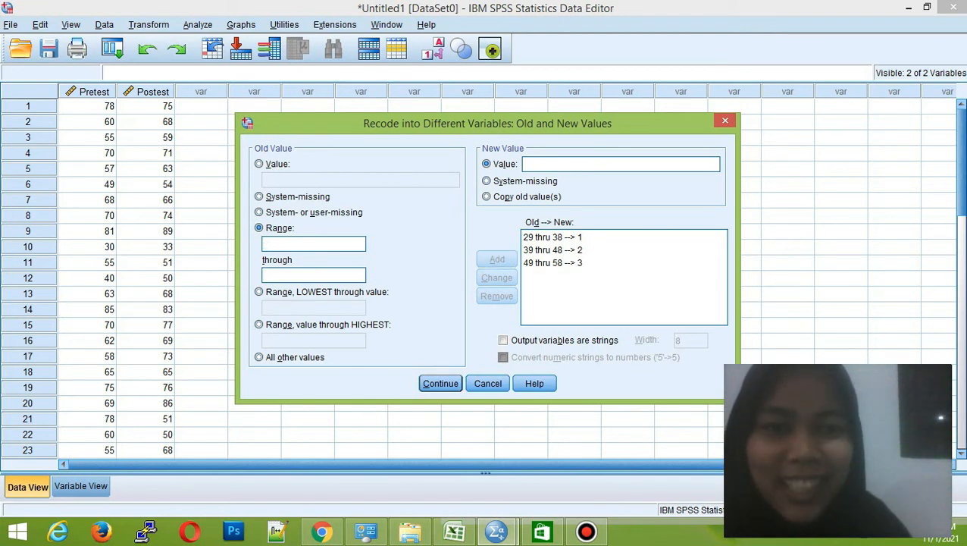
Step: Add a recode rule that maps the range 59 through 68 to the new value 4
text(4)
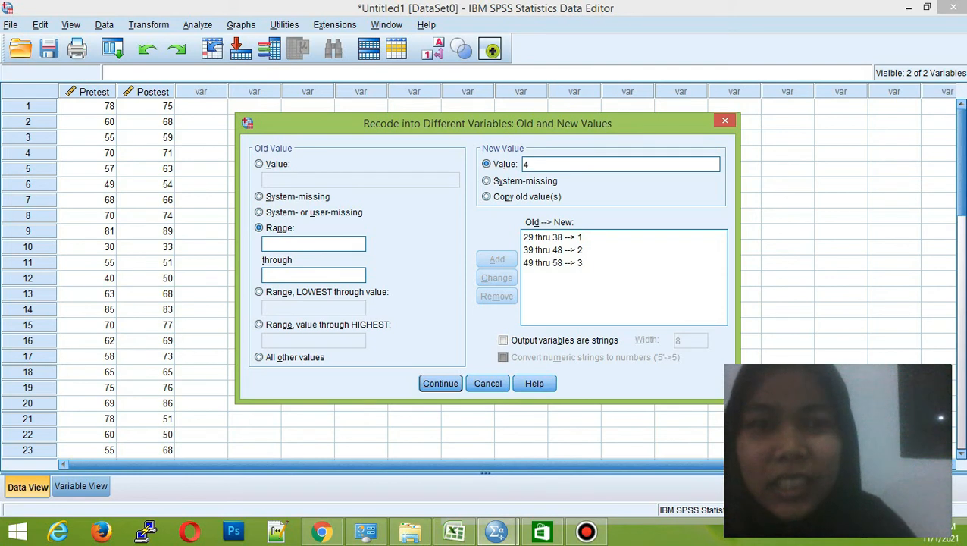
click(313, 244)
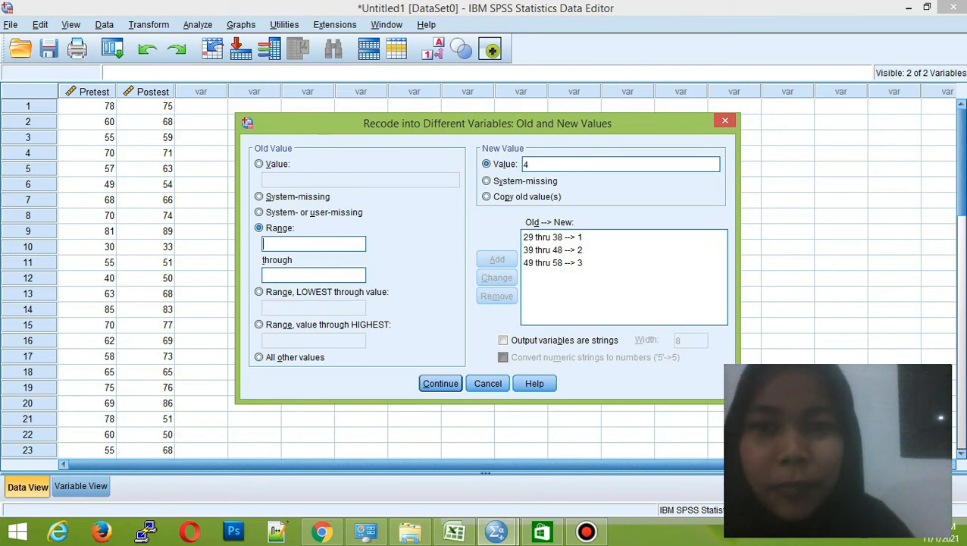
text(59)
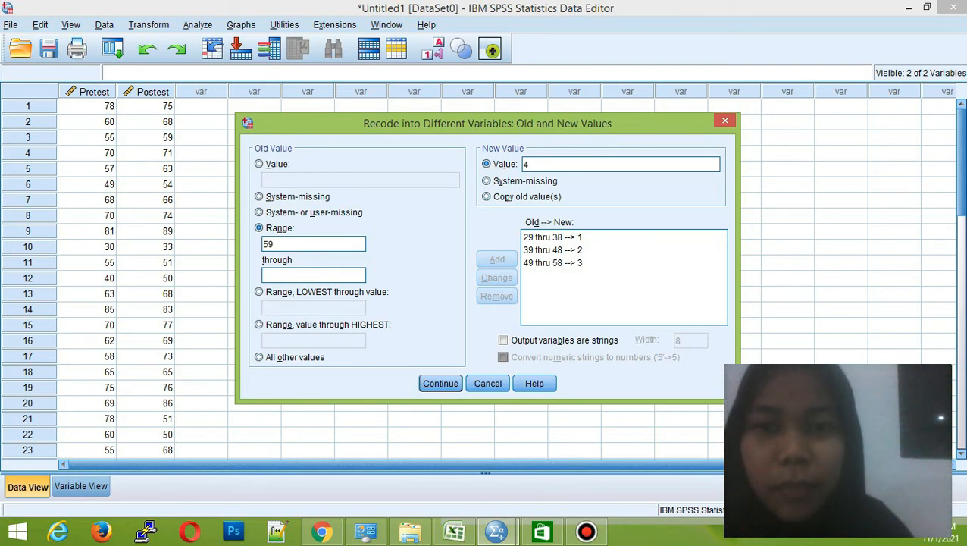
click(313, 276)
text(6)
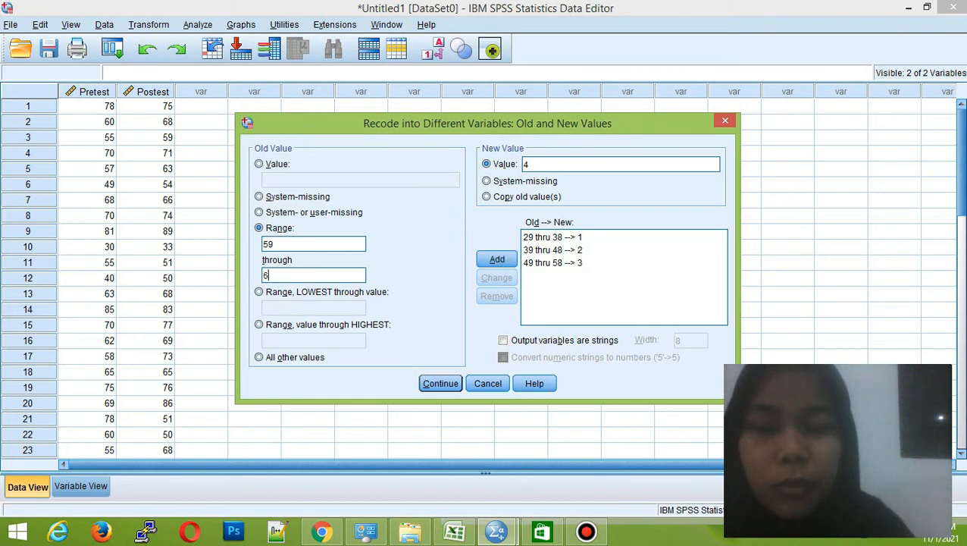
text(8)
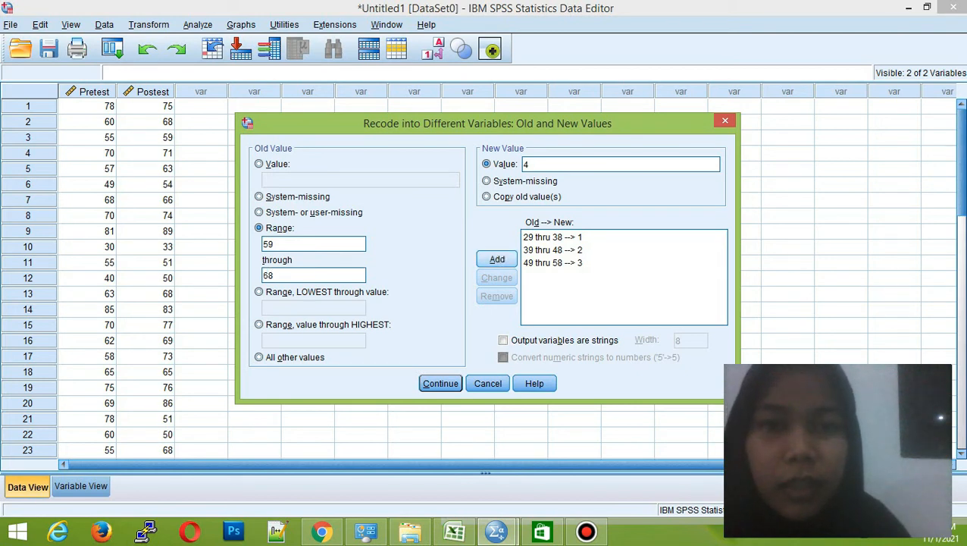
key(Return)
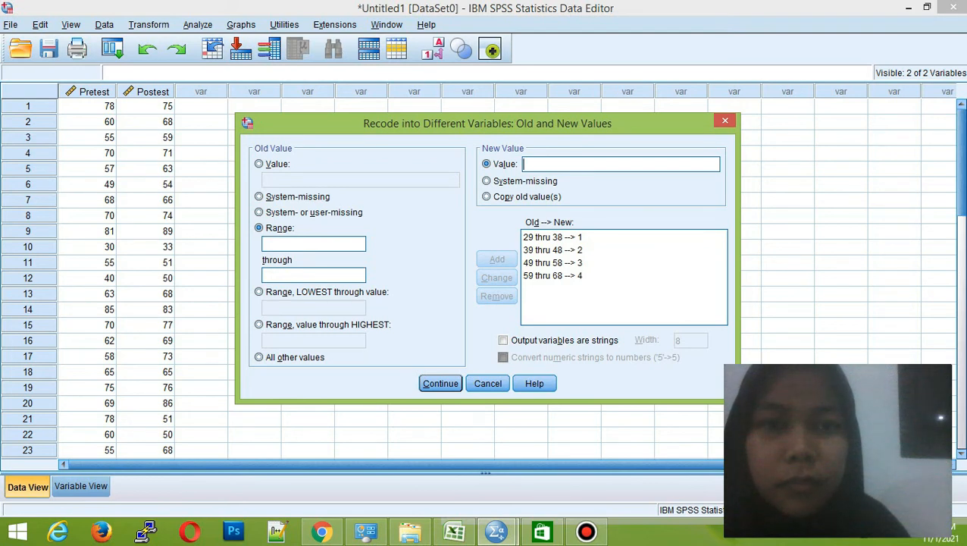
Step: Add a recode rule that maps the range 69 through 78 to the new value 5
text(5)
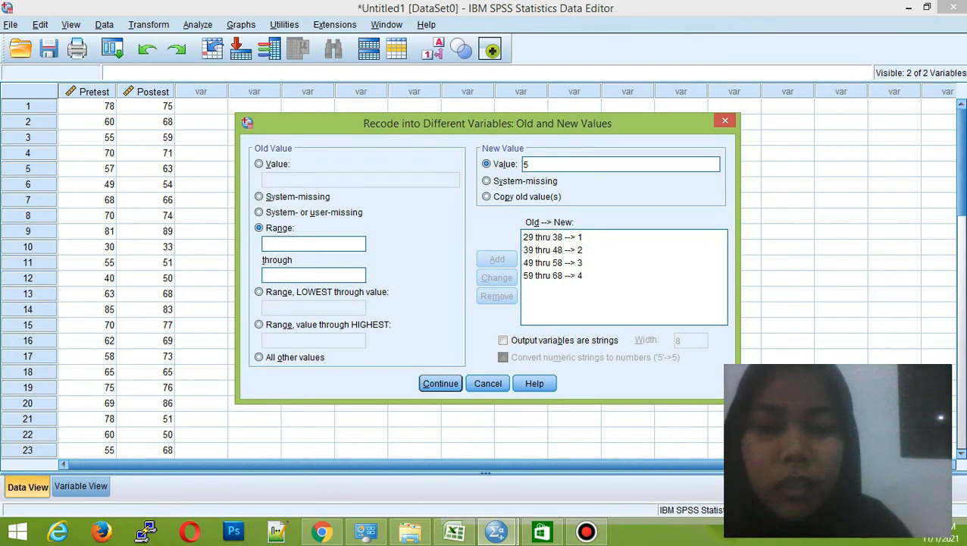
text(69)
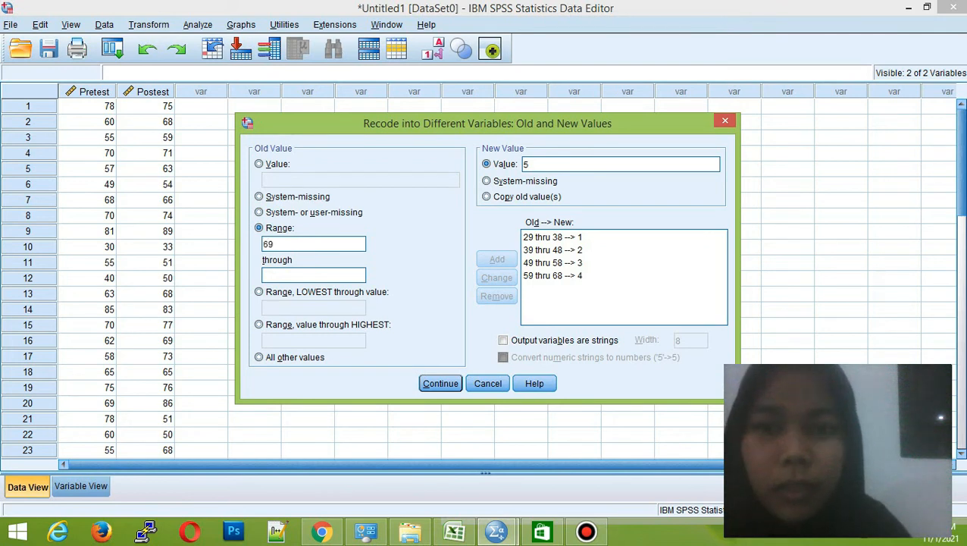
click(306, 275)
text(78)
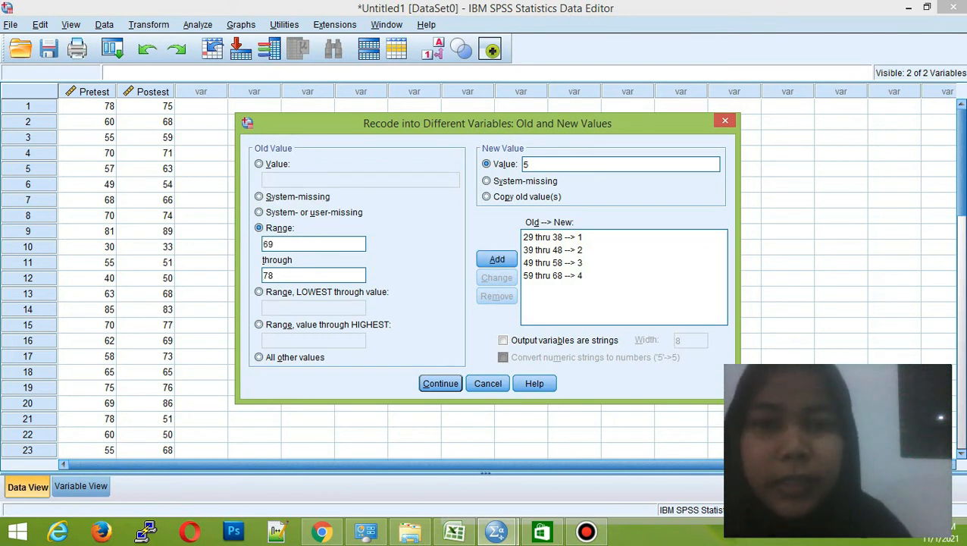
click(496, 260)
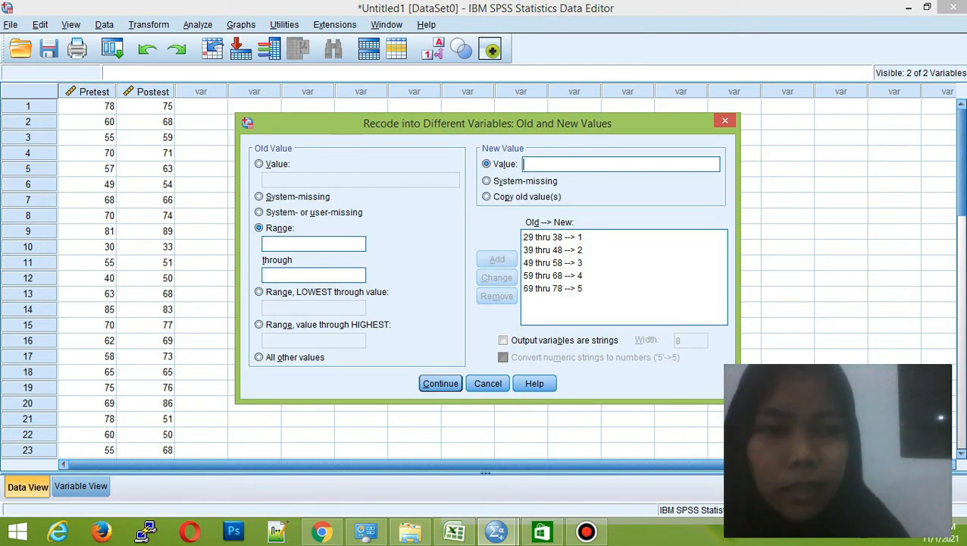
Step: Add a recode rule mapping the range 79 through 88 to 6, and run the recode of Pretest into Pretestint
text(6)
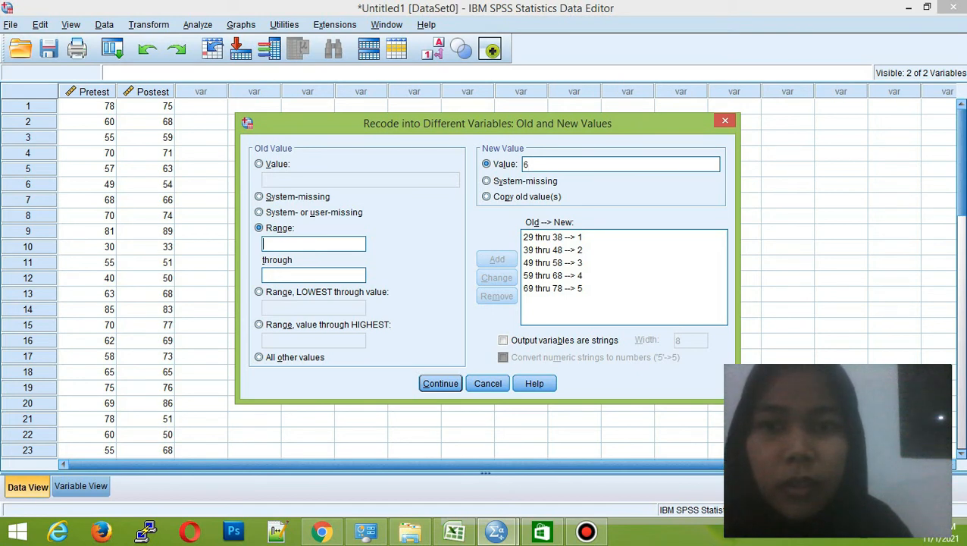
text(79)
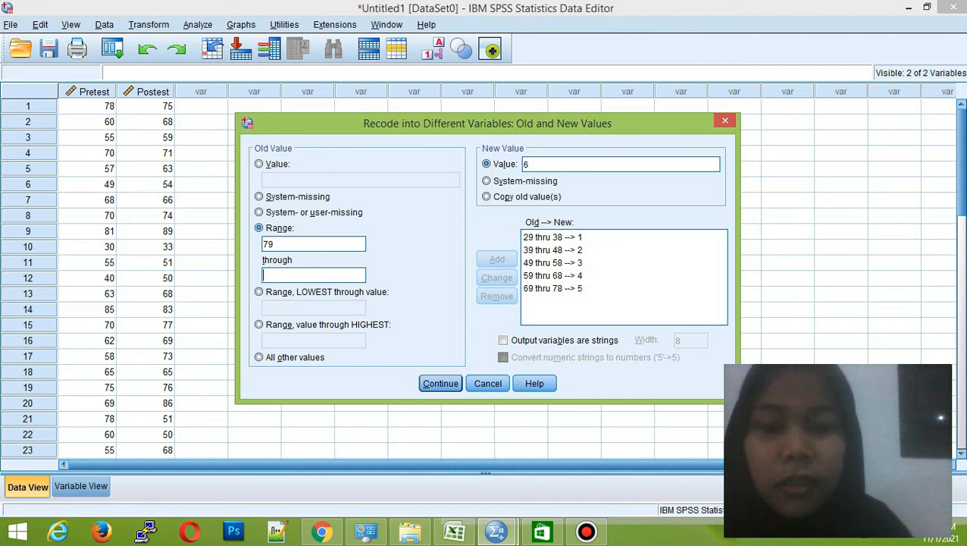
text(88)
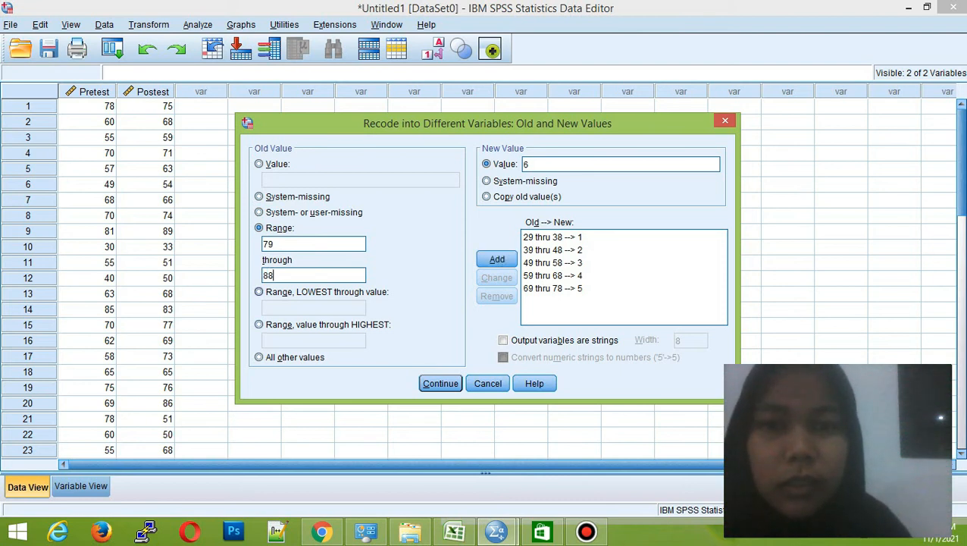
click(496, 259)
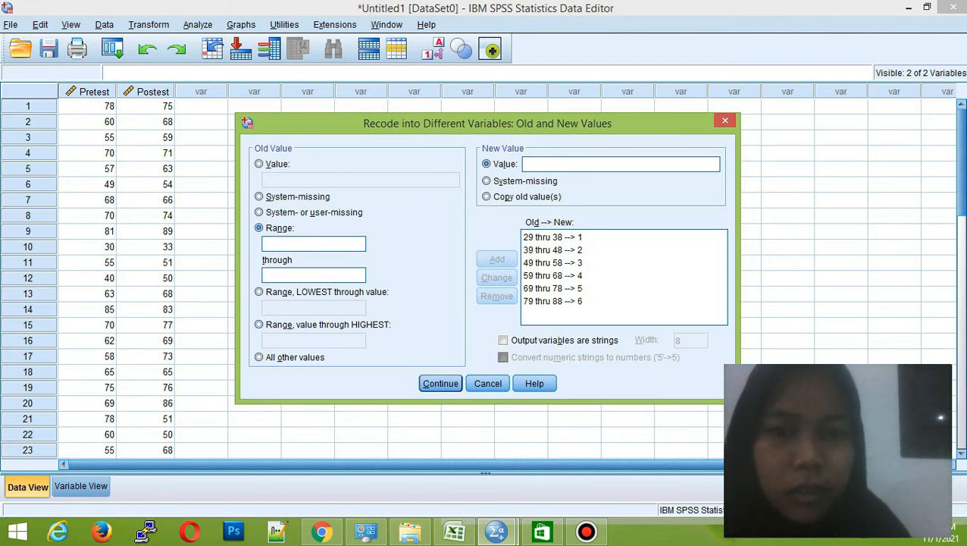
click(441, 383)
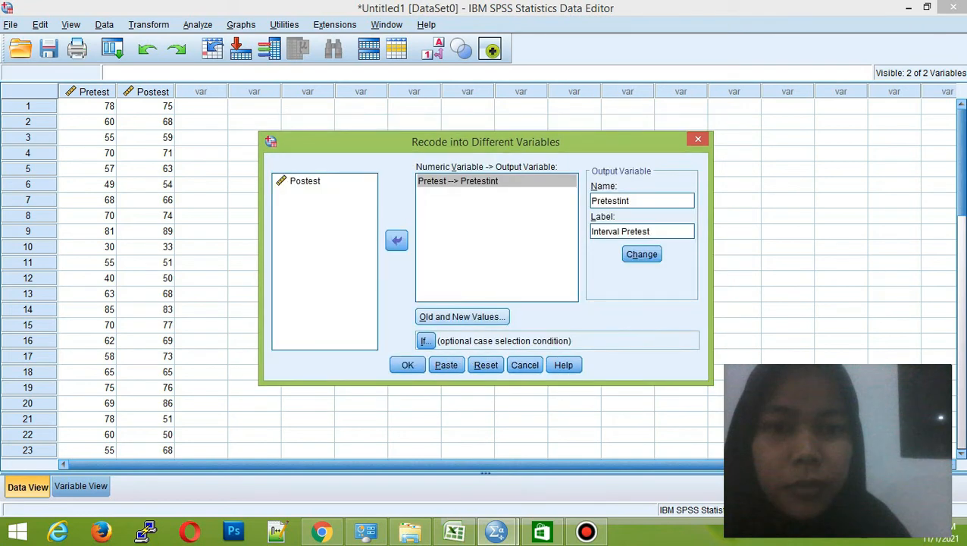
click(408, 364)
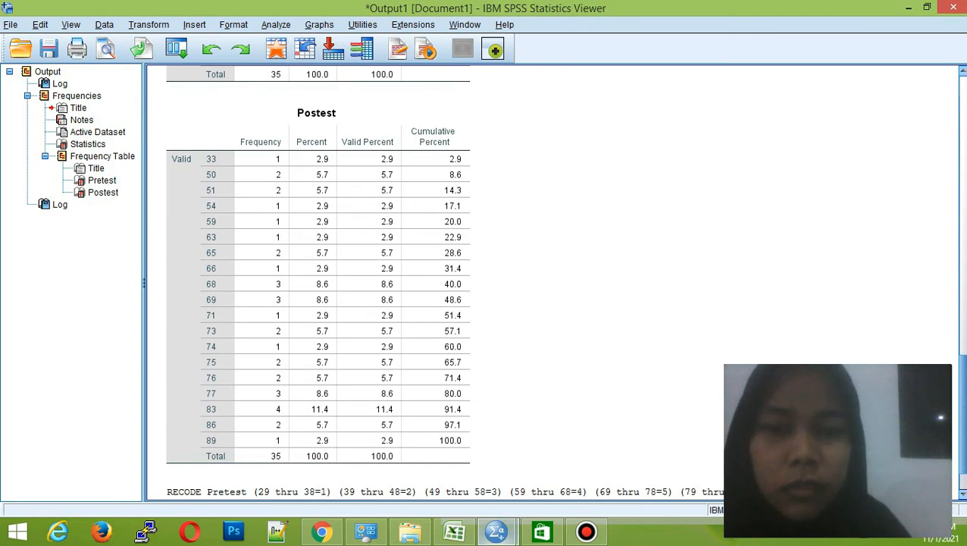
Step: Return to the dataset's variable definitions and set the decimals of Pretestint to 0
mouse_move(497, 531)
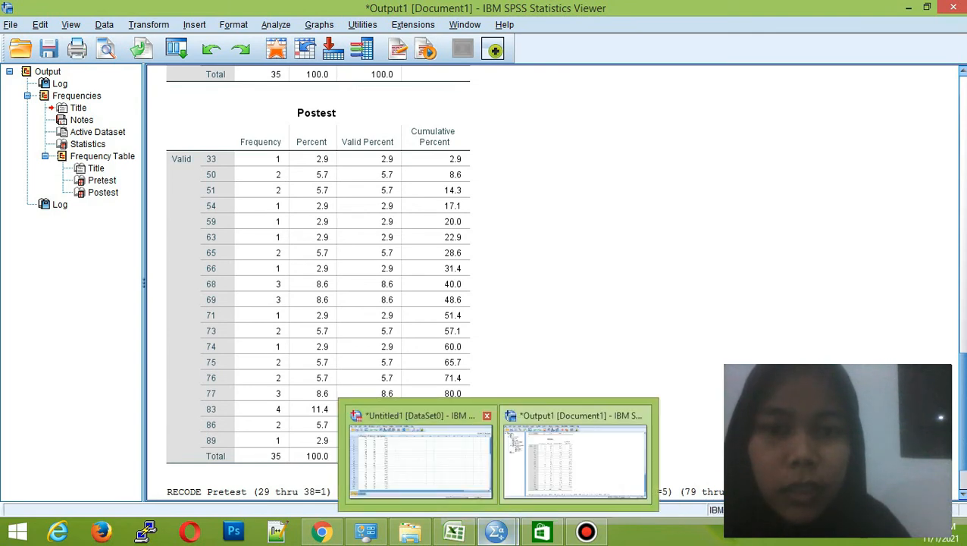
click(421, 459)
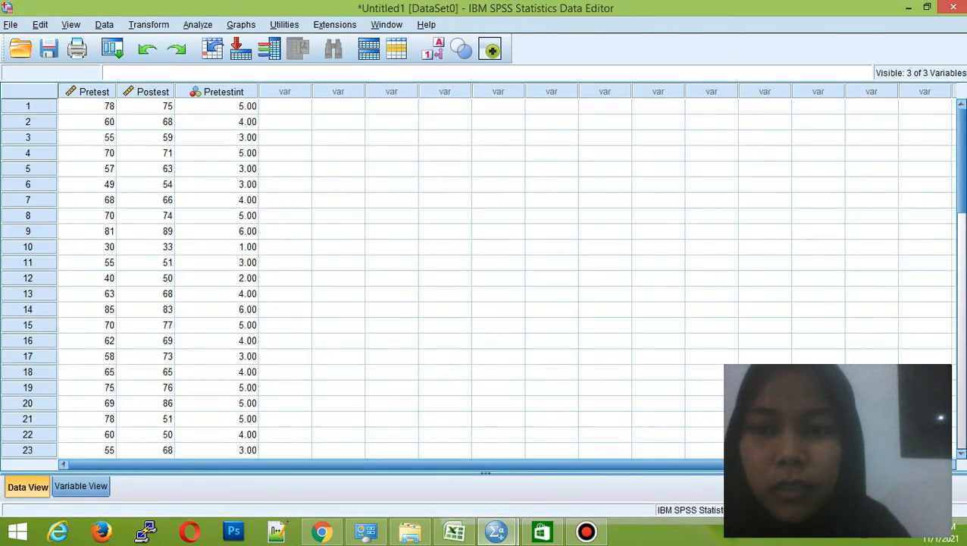
click(81, 486)
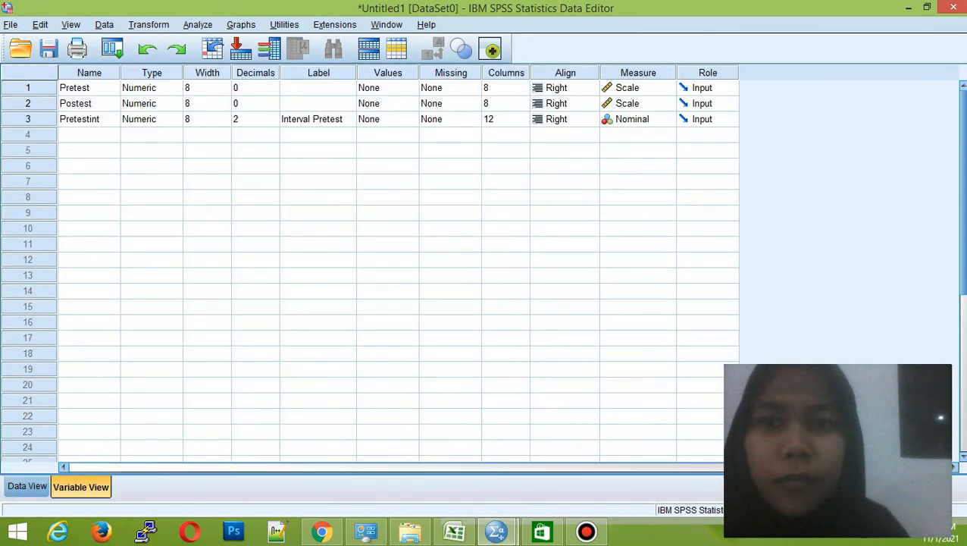
click(255, 119)
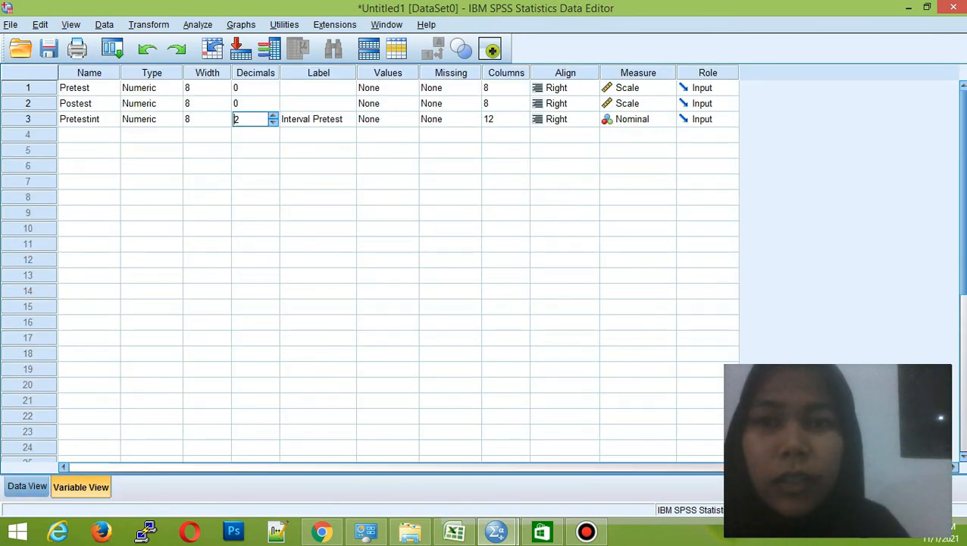
key(BackSpace)
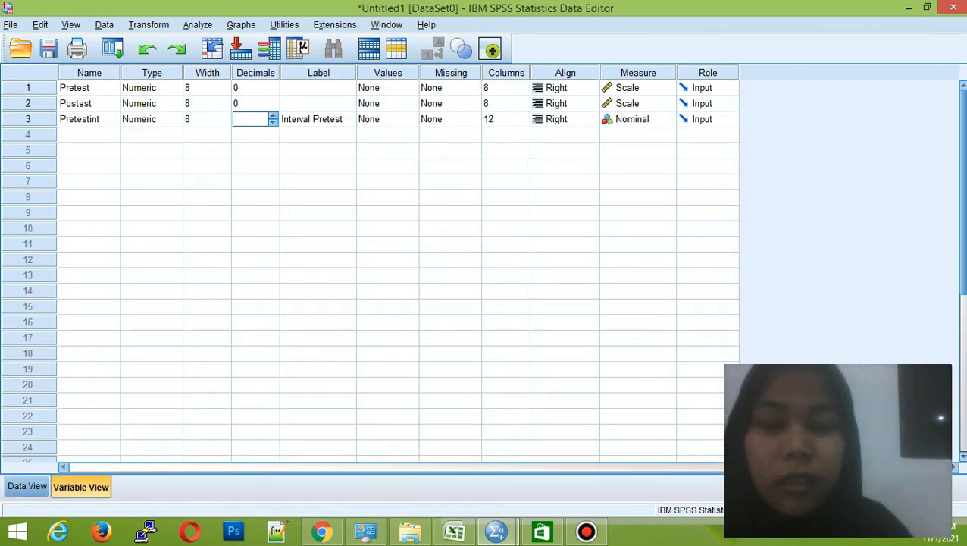
text(0)
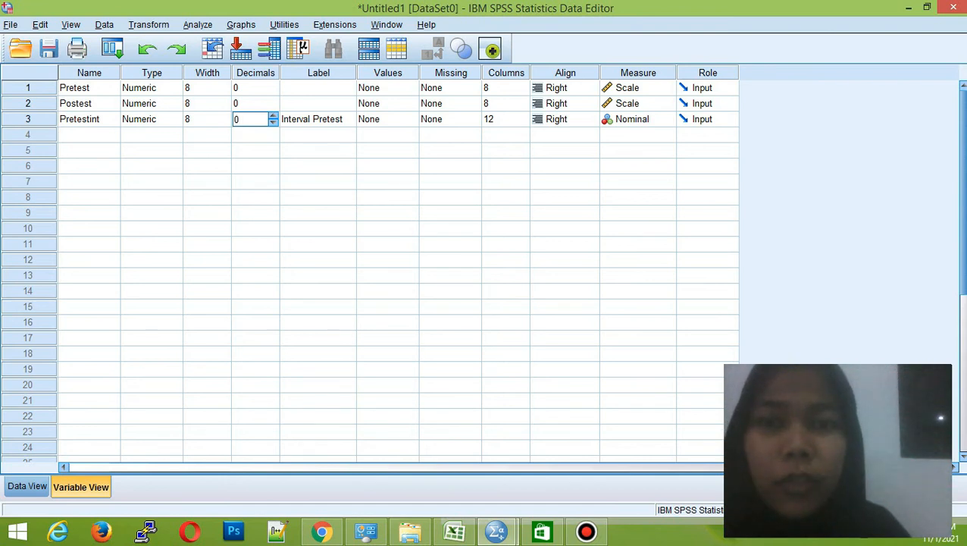
Step: Open the value labels of Pretestint and add the label "29-38" for the value 1
click(389, 119)
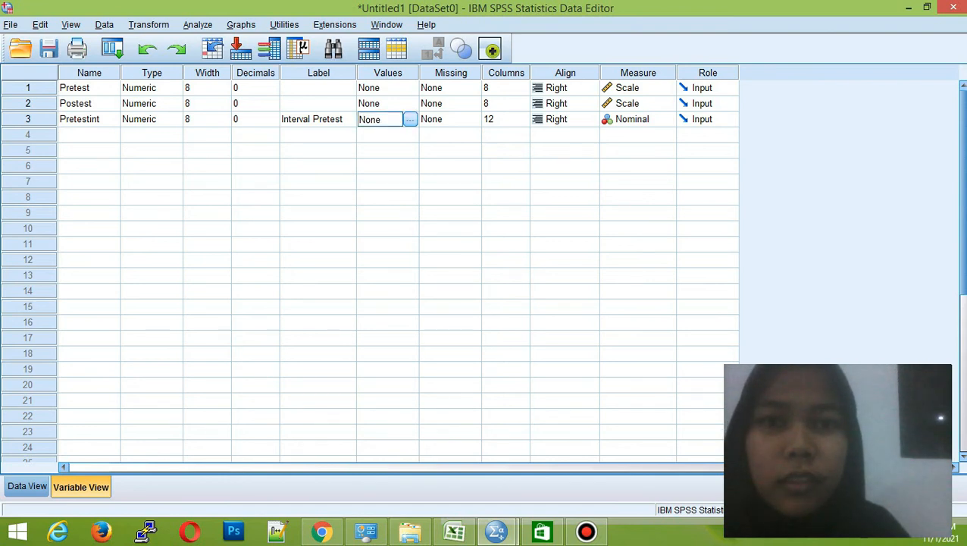
click(410, 119)
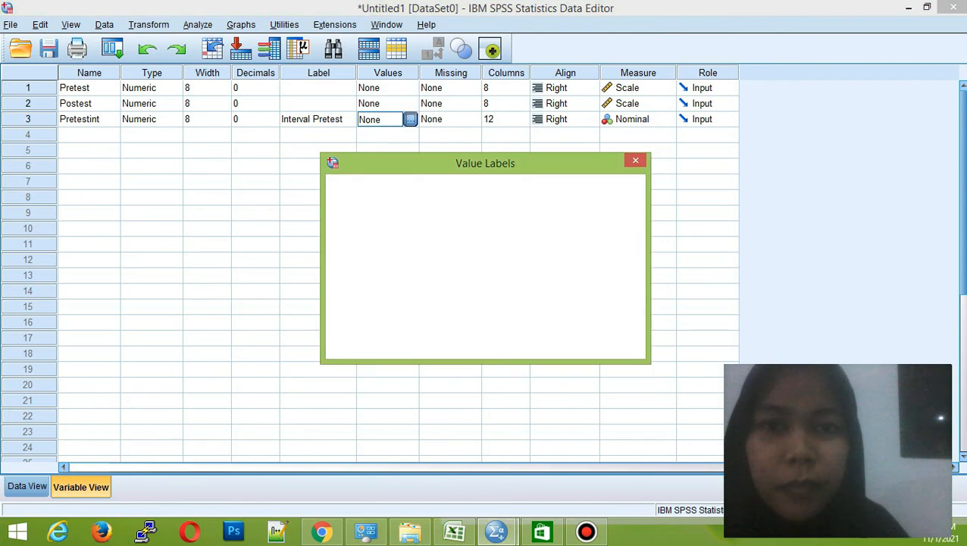
text(1)
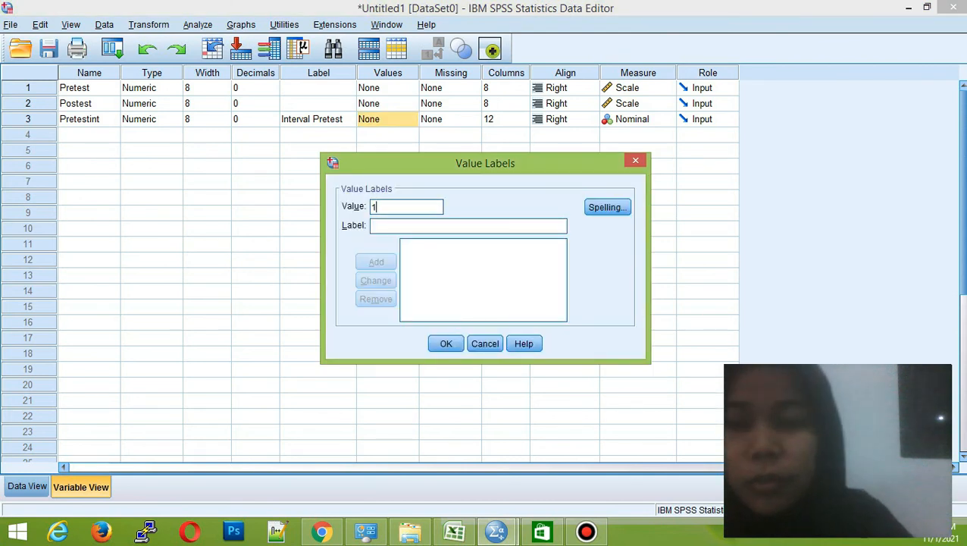
key(Tab)
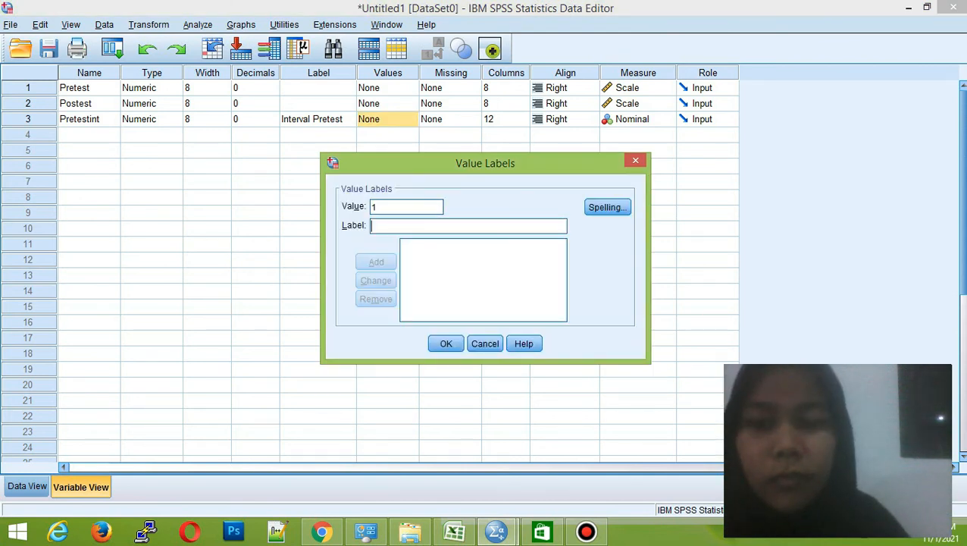
text(2)
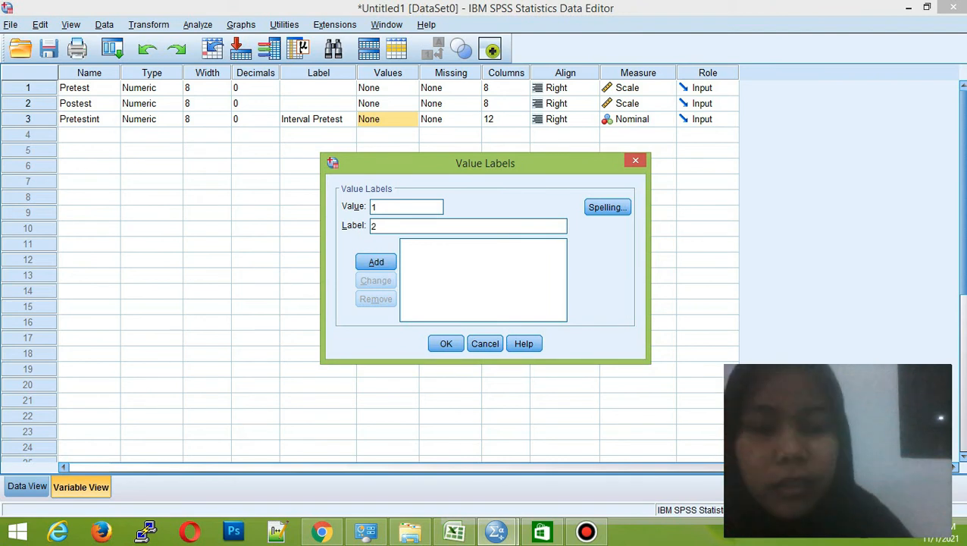
text(9-38)
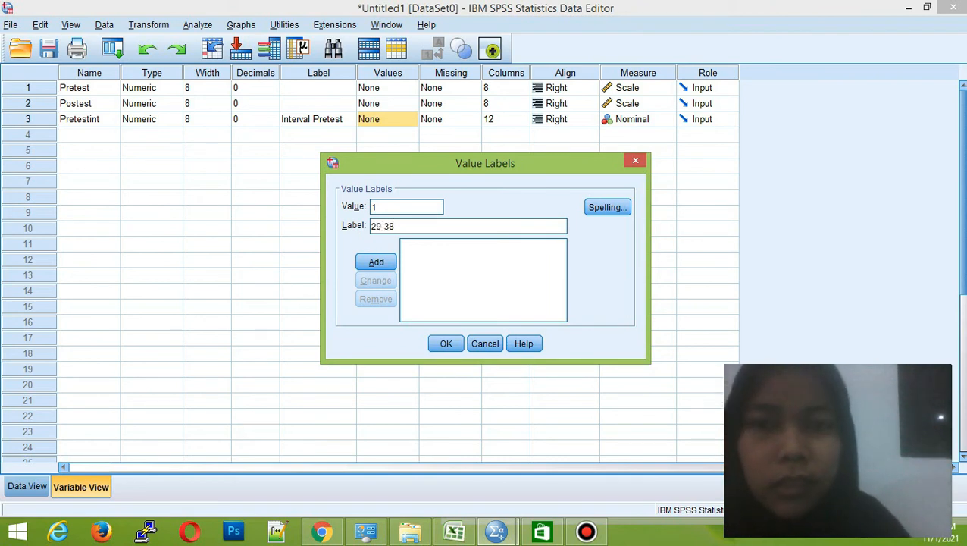
key(Return)
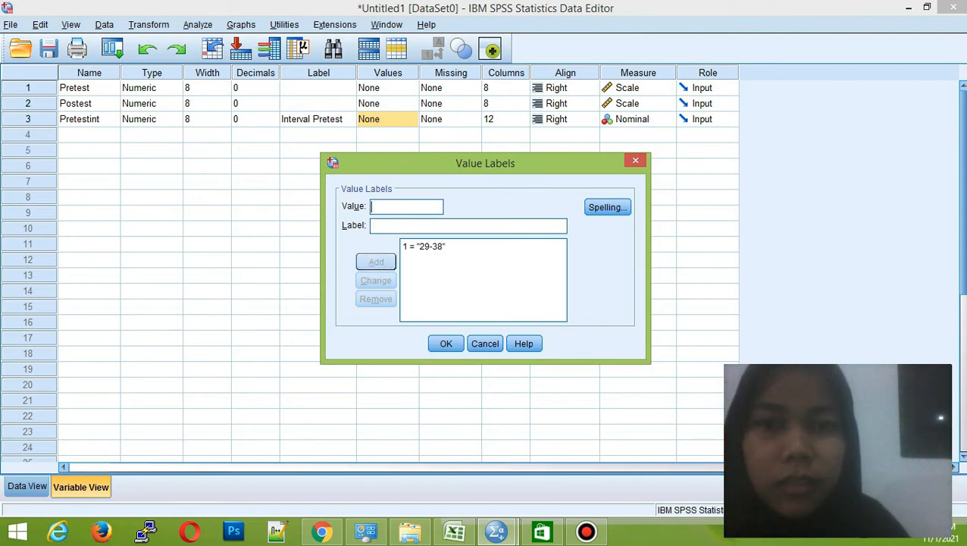
Step: Add the value label "39-48" for the value 2 of Pretestint
text(2)
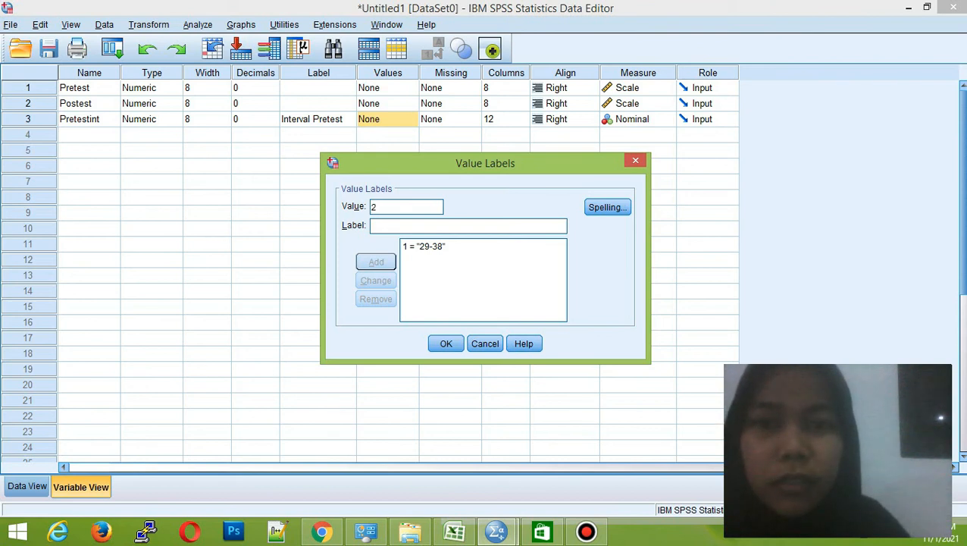
text(3)
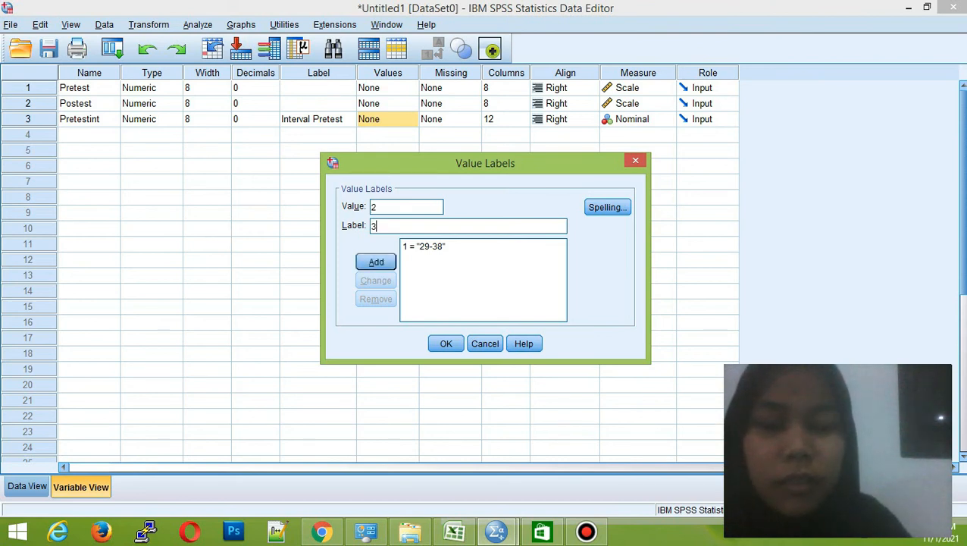
text(9=)
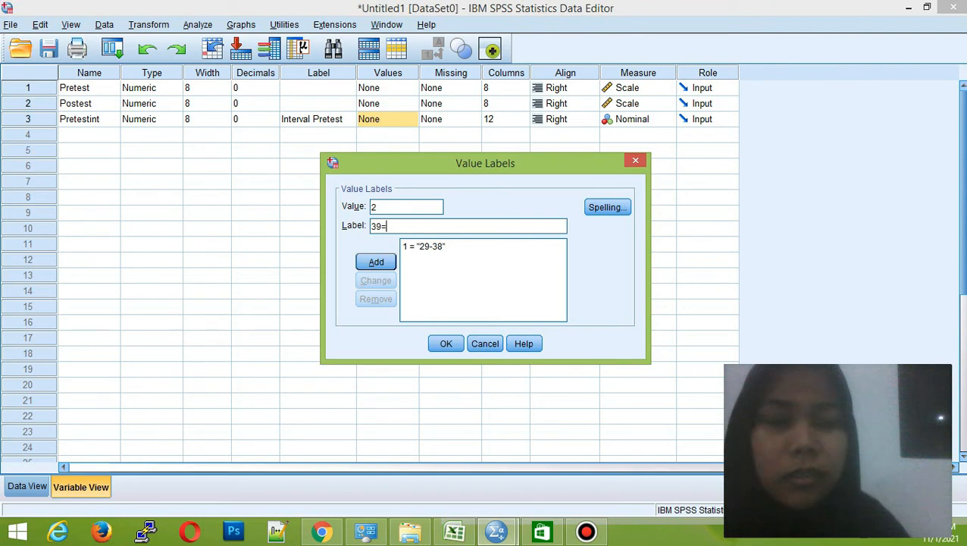
key(BackSpace)
text(-)
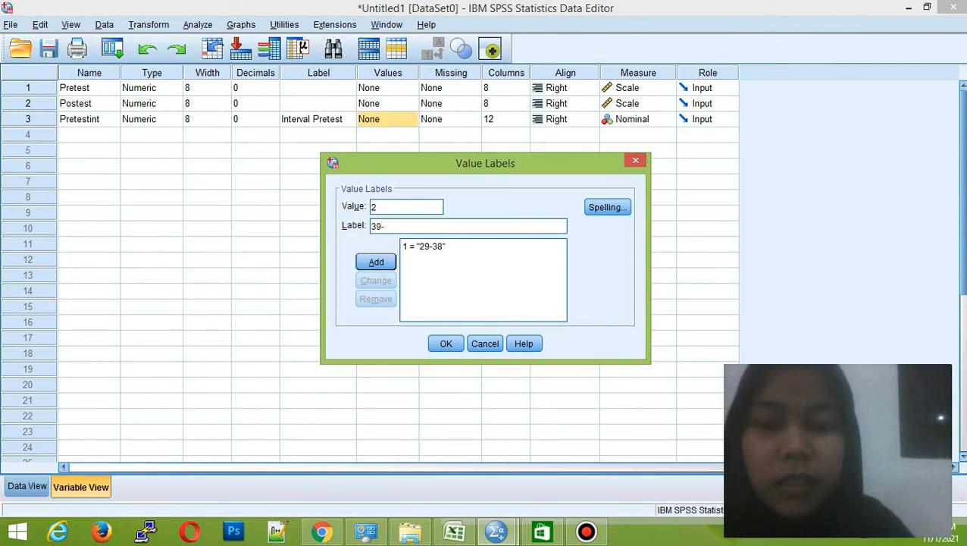
text(48)
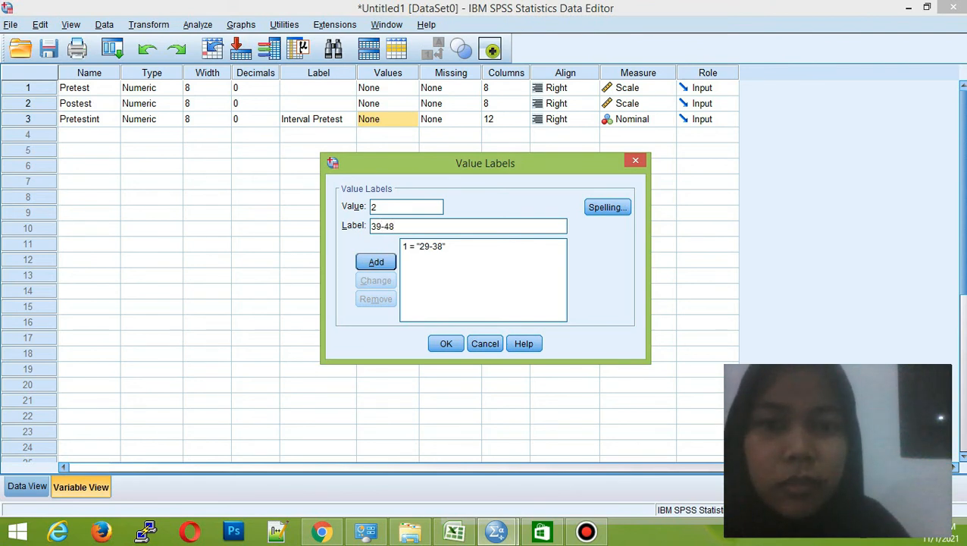
key(Return)
Step: Add the value label "49-58" for the value 3 of Pretestint
text(3)
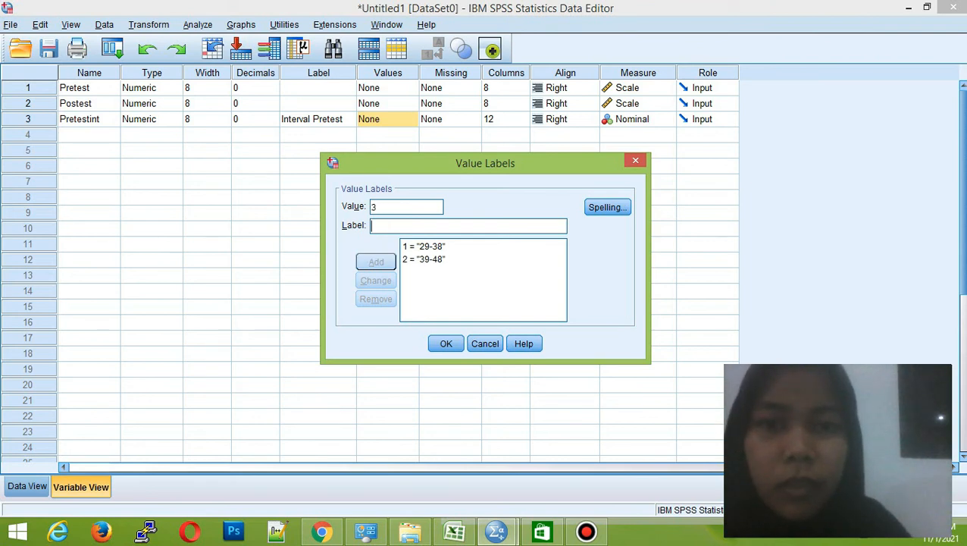
key(Tab)
text(49)
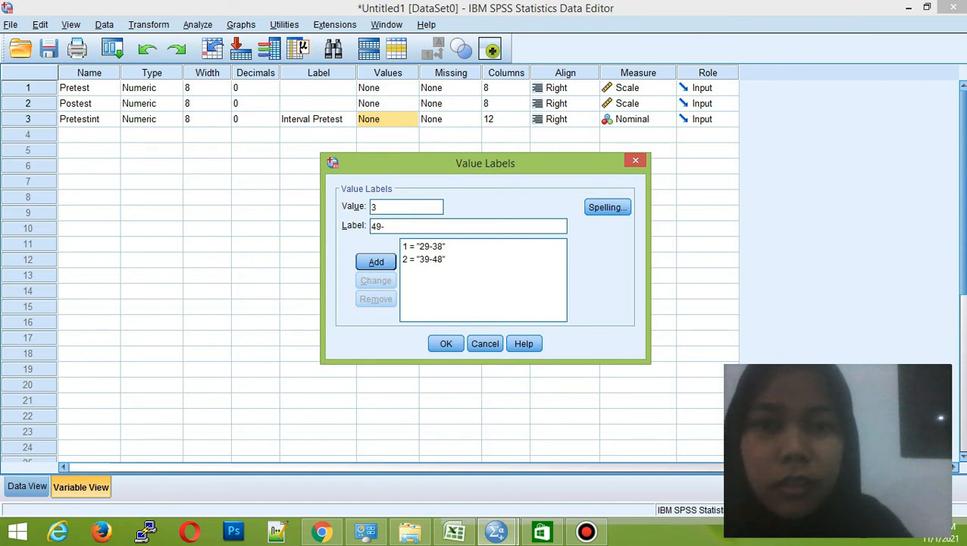
text(-58)
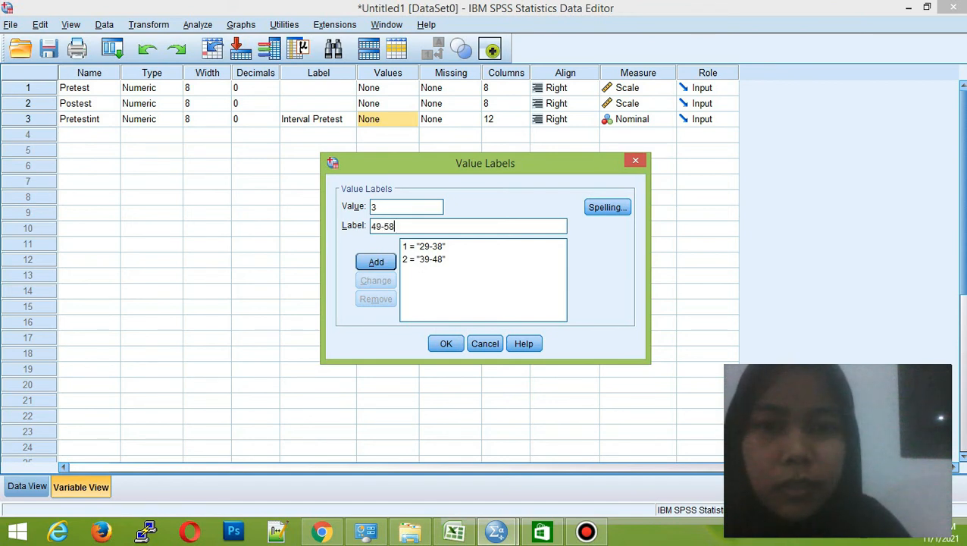
key(Return)
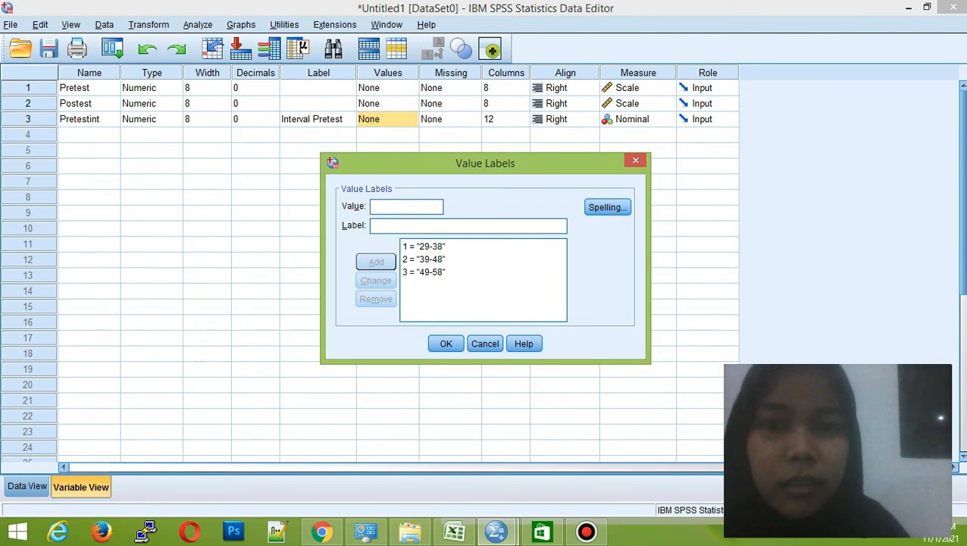
Step: Add the value label "59-68" for the value 4 of Pretestint
text(4)
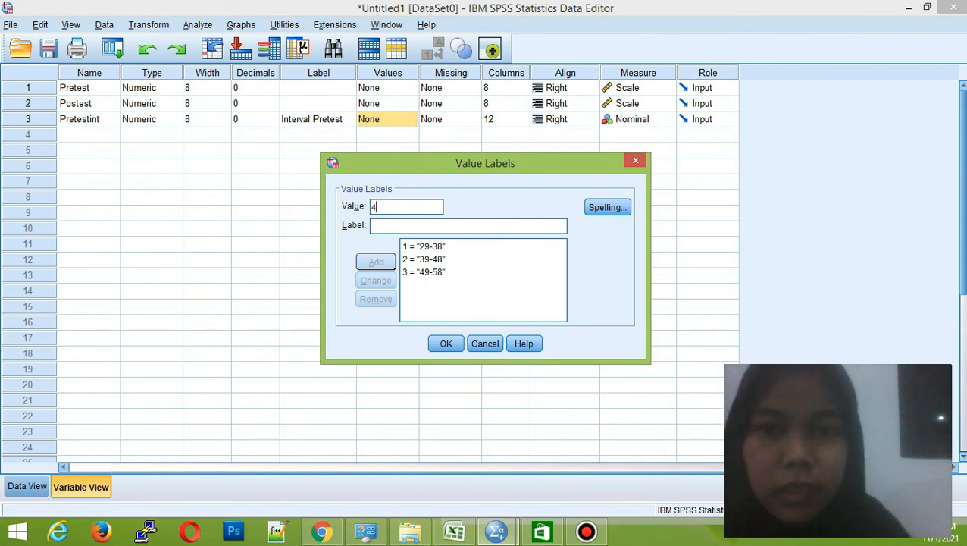
key(Tab)
text(5)
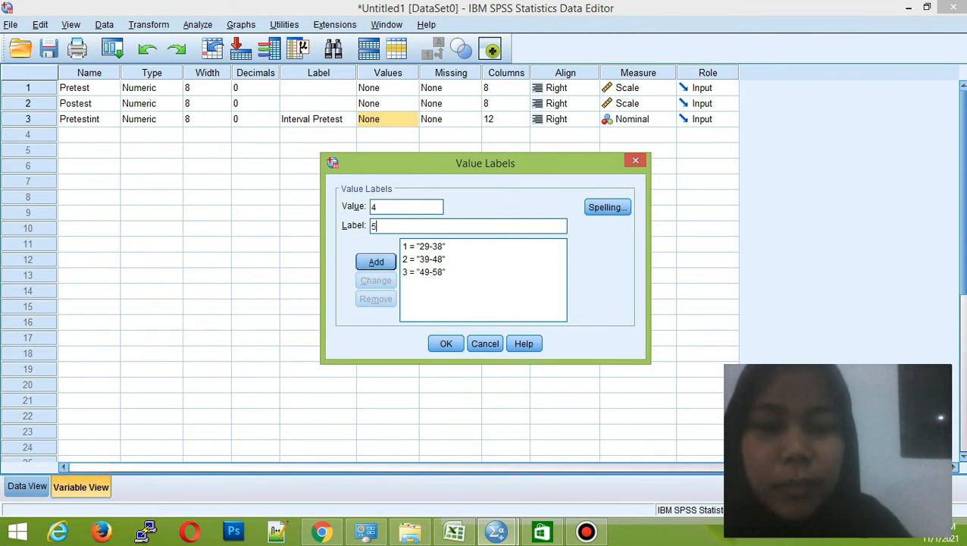
text(9-)
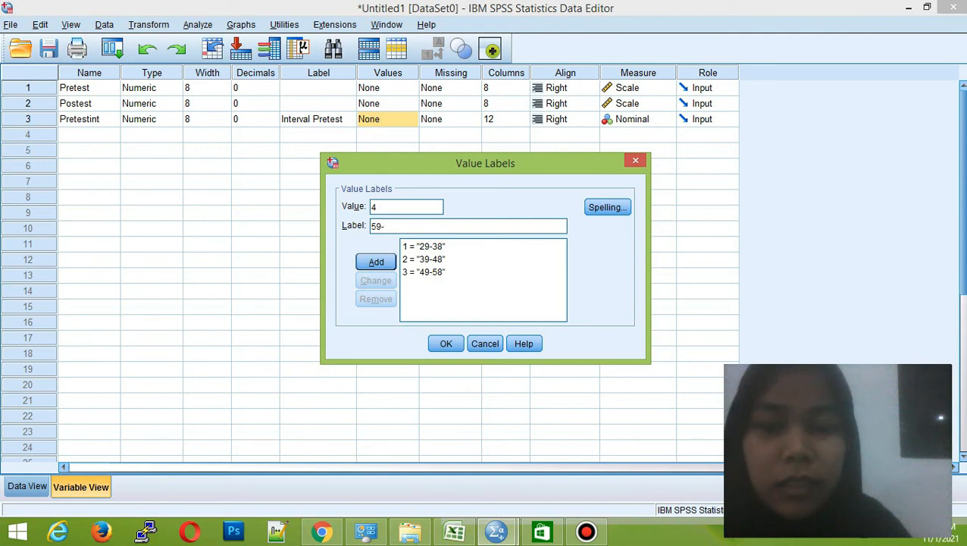
text(68)
key(Return)
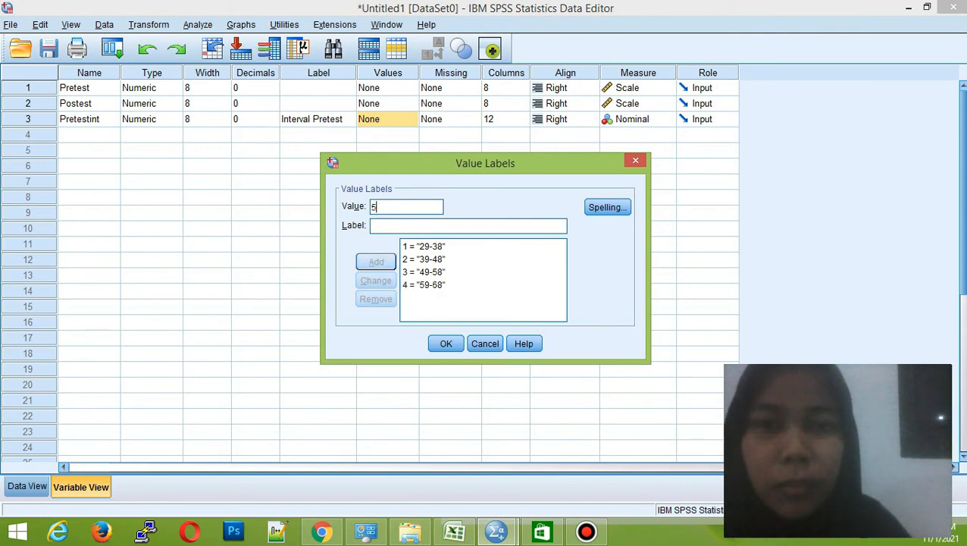
Step: Add the value labels "69-78" for 5 and "79-88" for 6, and accept the value labels of Pretestint
text(69-78)
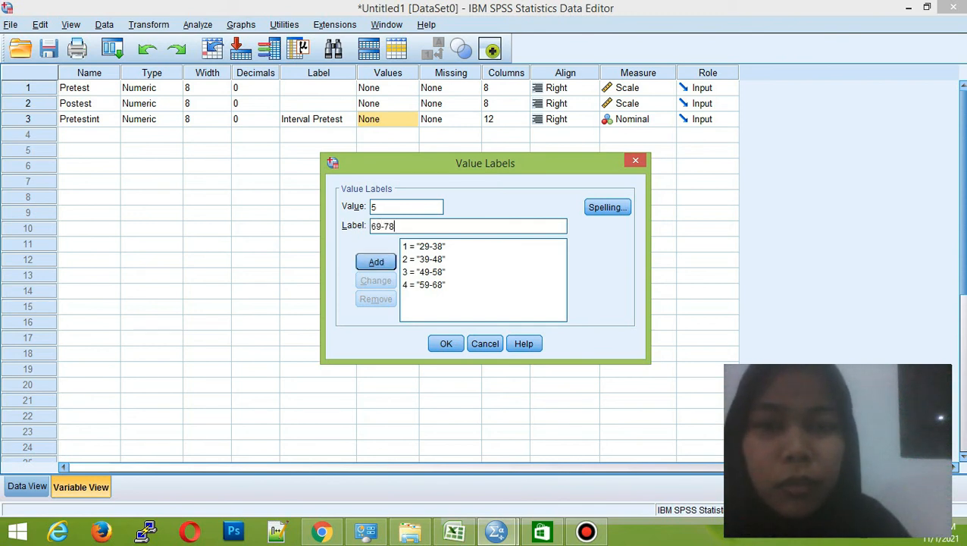
key(Return)
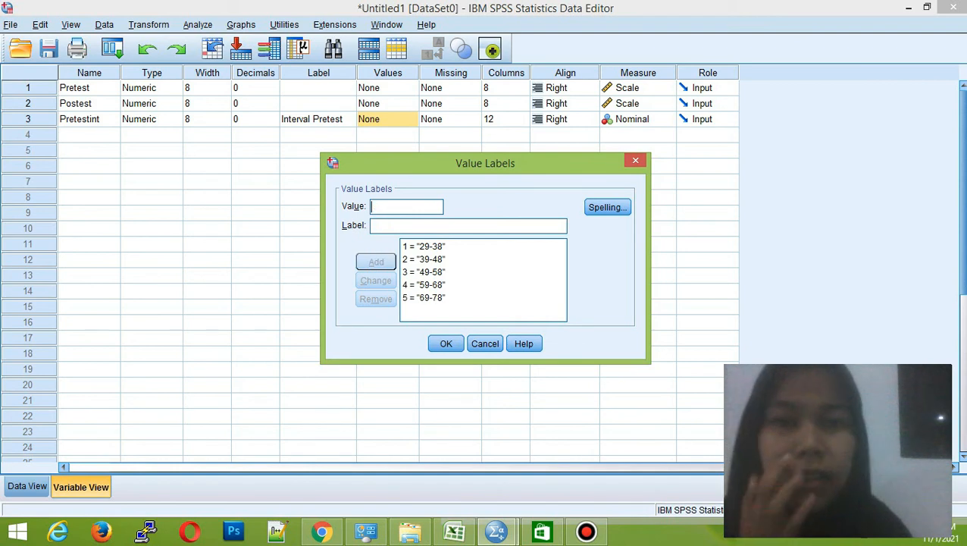
text(6)
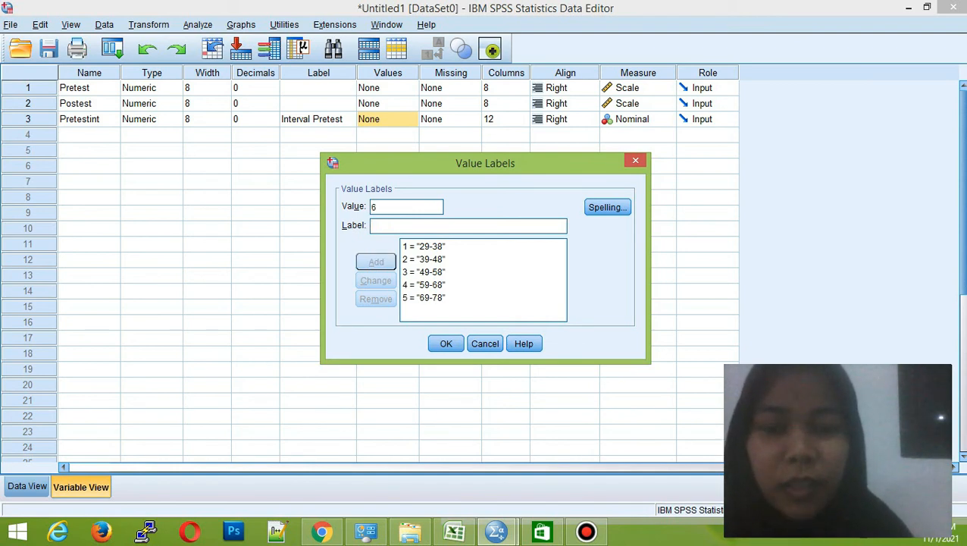
text(79-88)
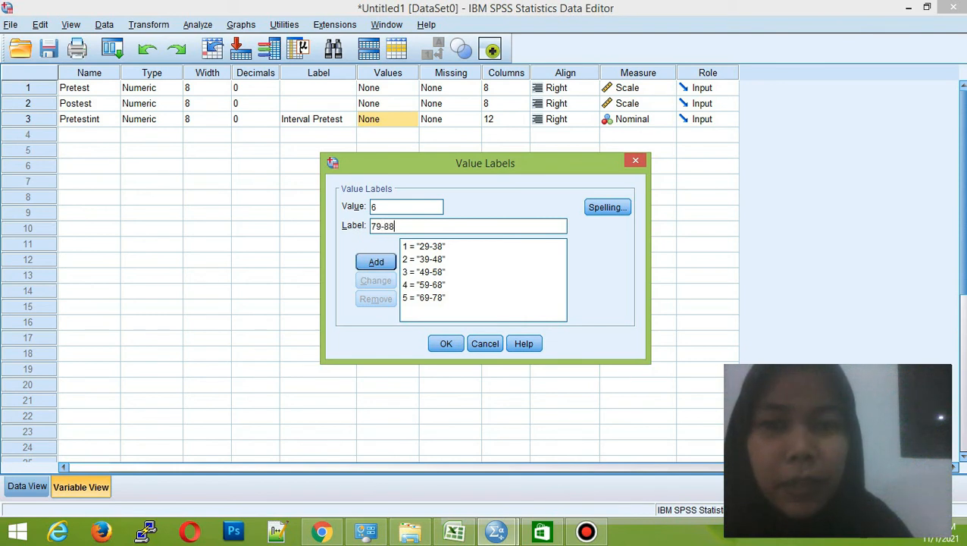
key(Tab)
key(Return)
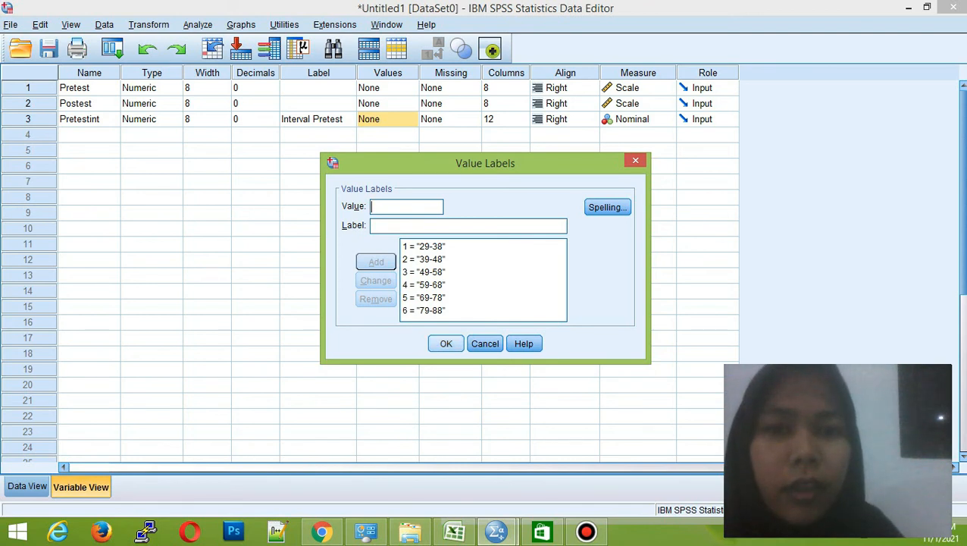
key(Return)
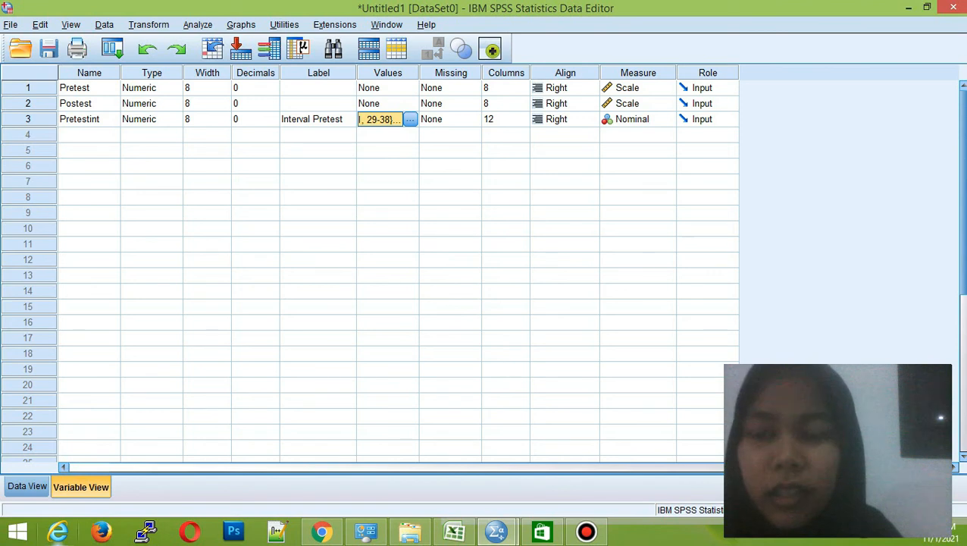
Step: Return to the data values and set up a Frequencies analysis that includes Interval Pretest alongside Pretest and Postest
click(27, 486)
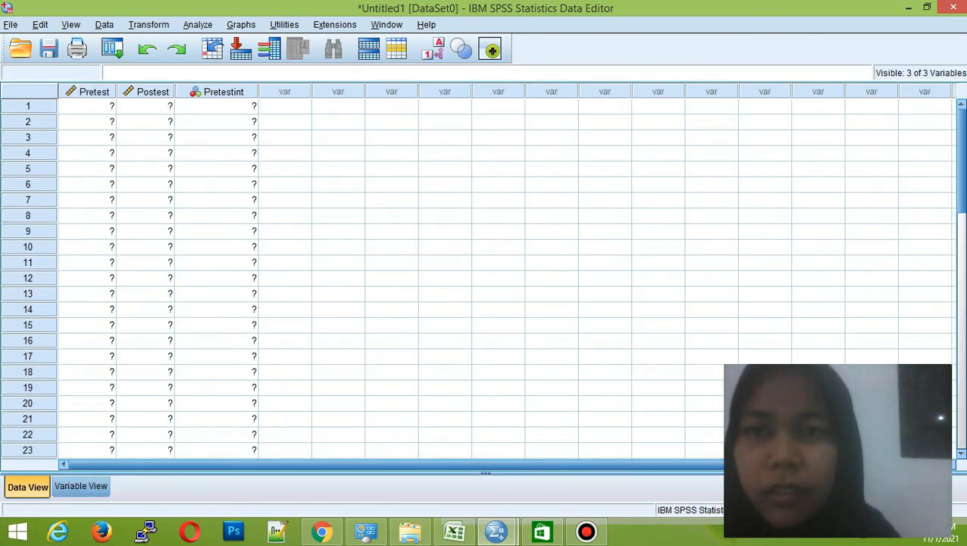
click(220, 137)
click(285, 137)
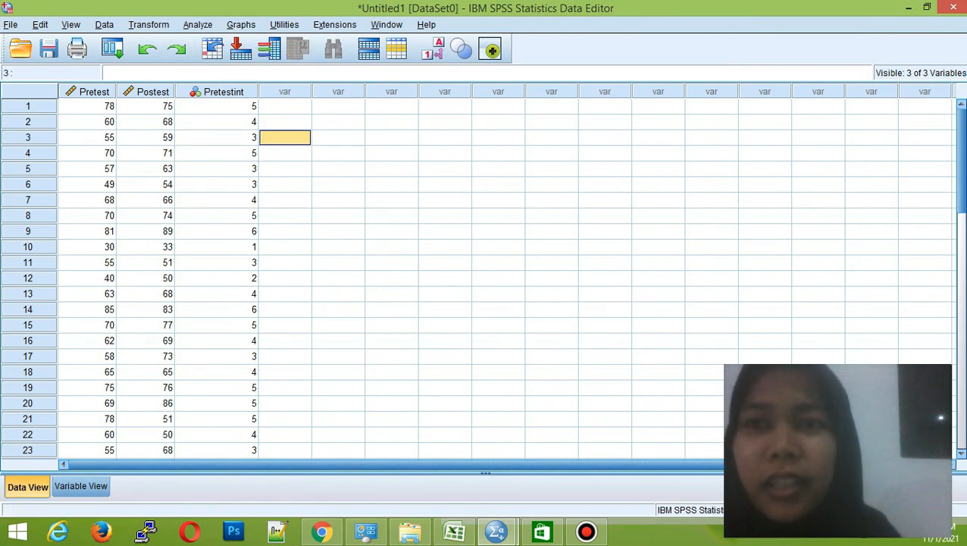
click(197, 24)
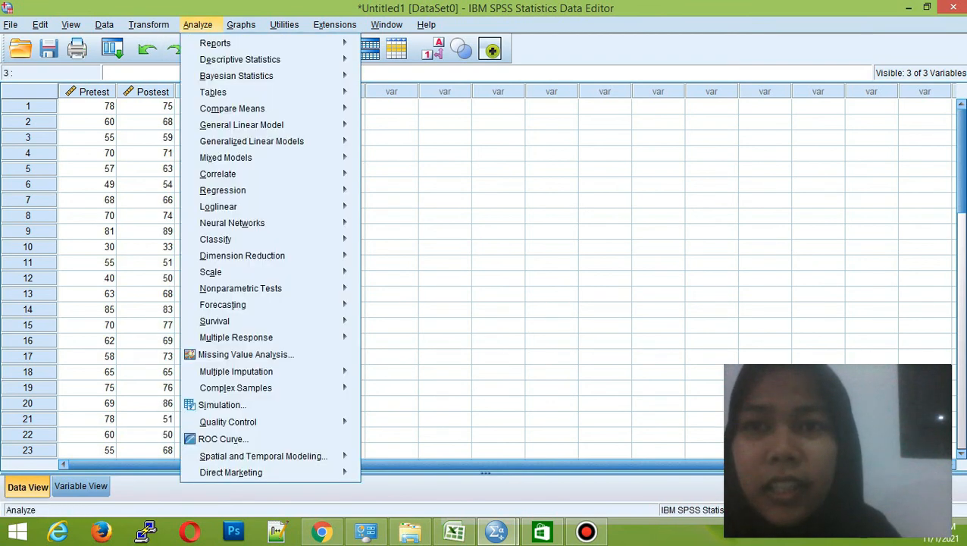
mouse_move(239, 59)
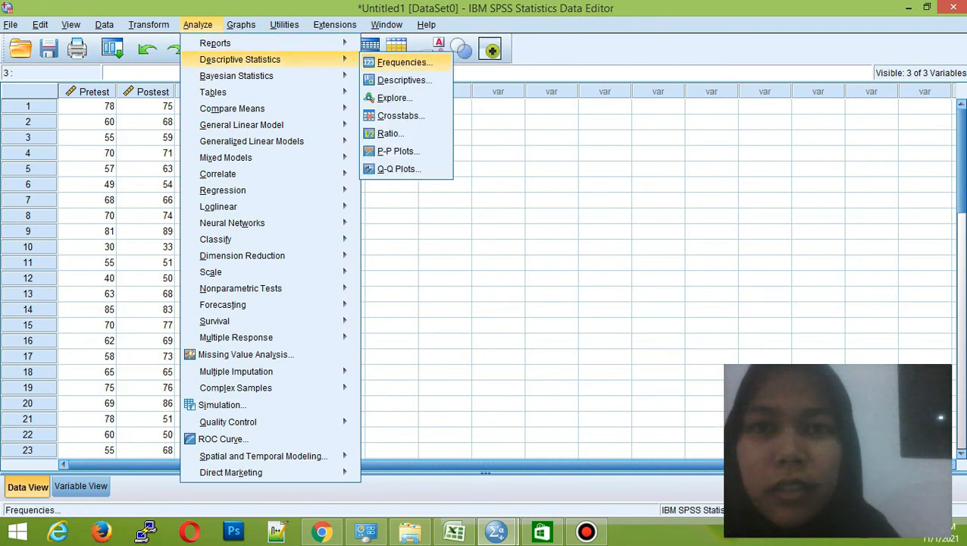
key(Return)
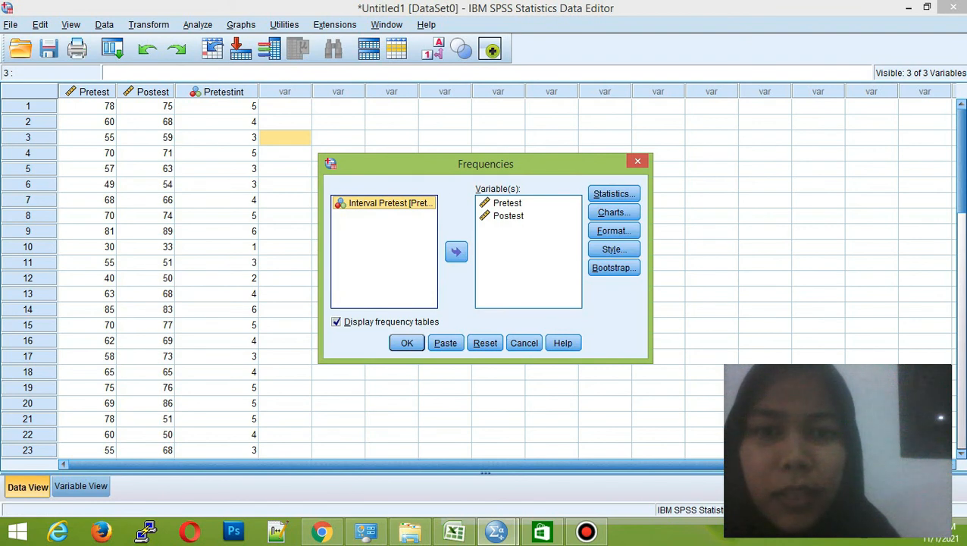
click(457, 252)
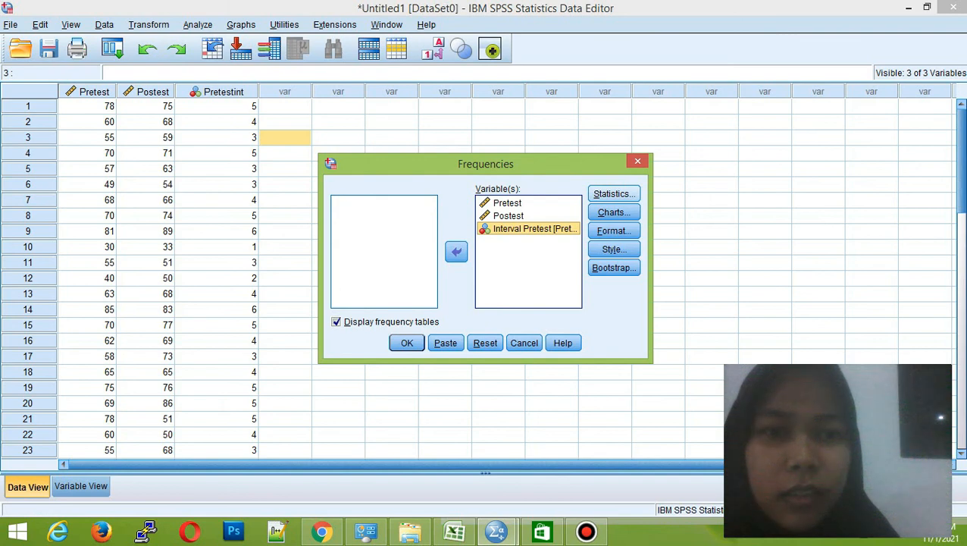
Step: In the Frequencies statistics, turn off the mean, median, mode and sum
click(614, 194)
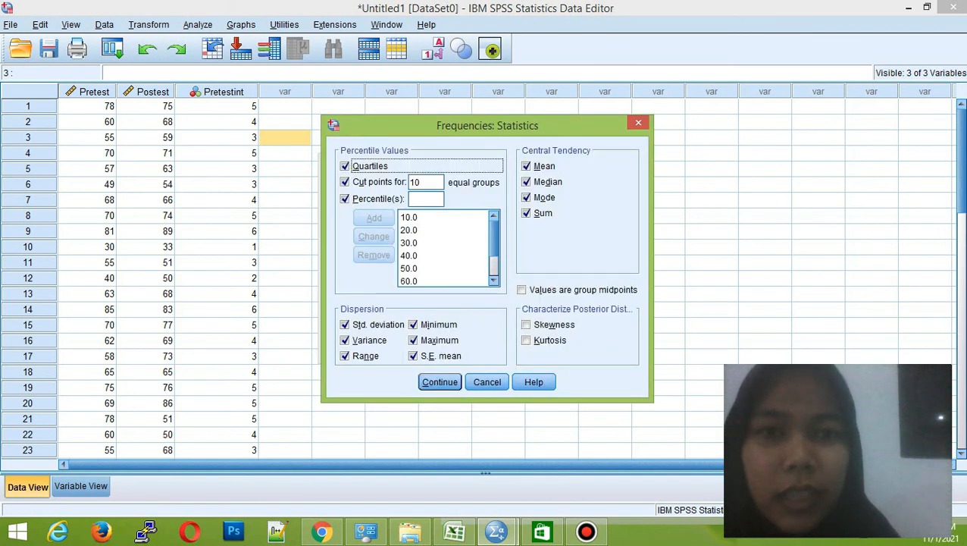
click(526, 166)
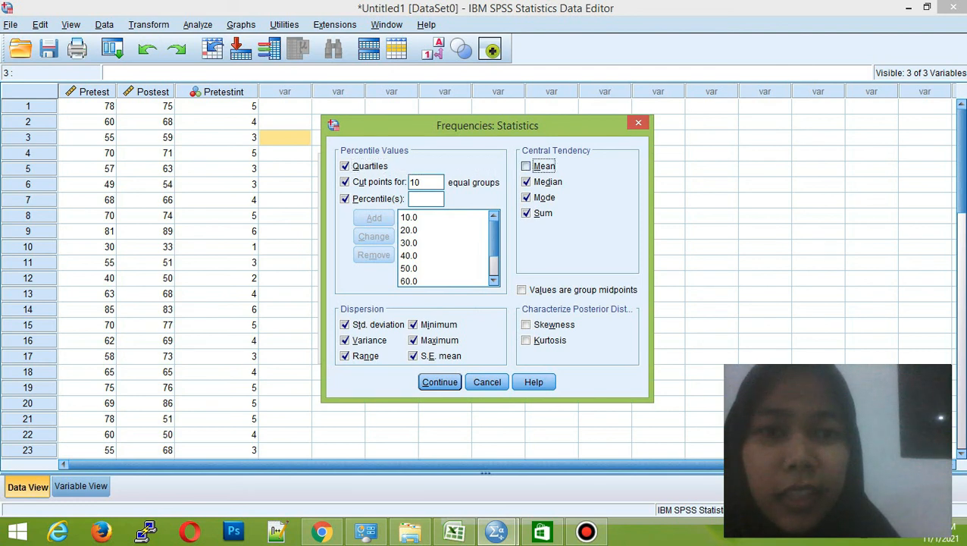
click(526, 182)
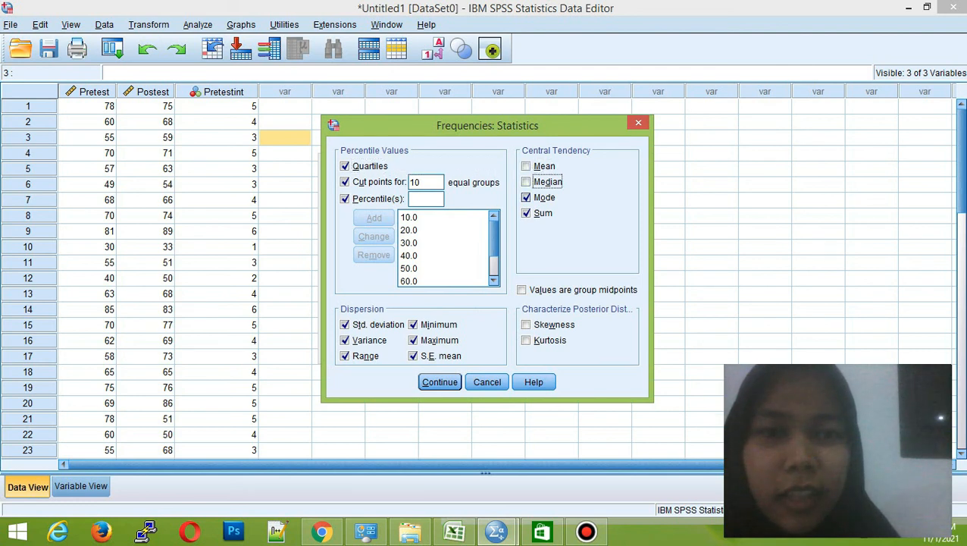
click(526, 197)
click(526, 213)
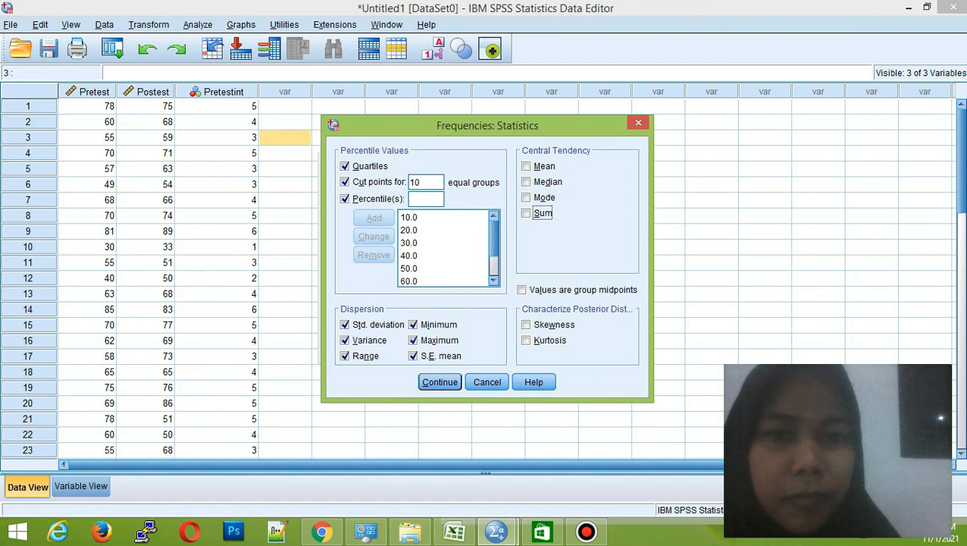
Step: Turn off the quartiles, the cut points for equal groups and the percentiles
click(345, 166)
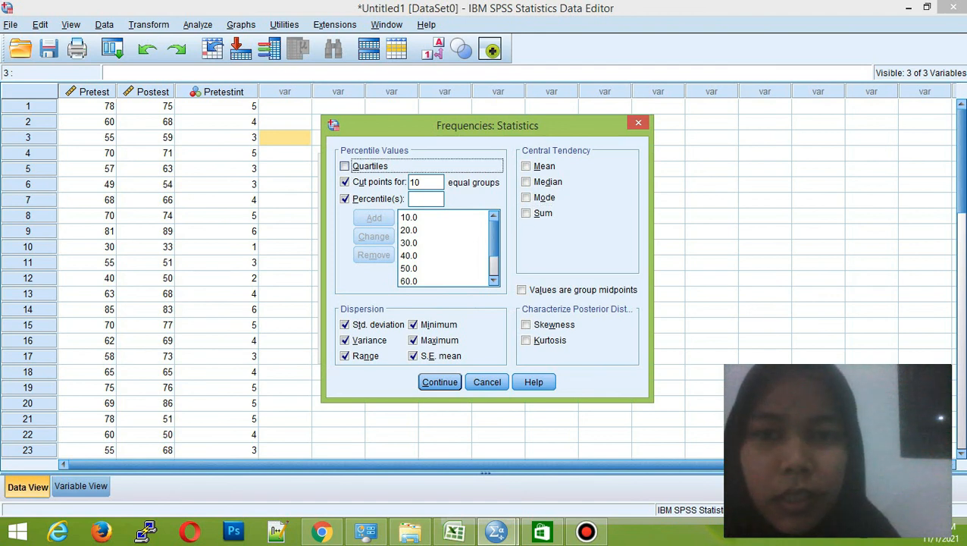
click(344, 182)
click(345, 199)
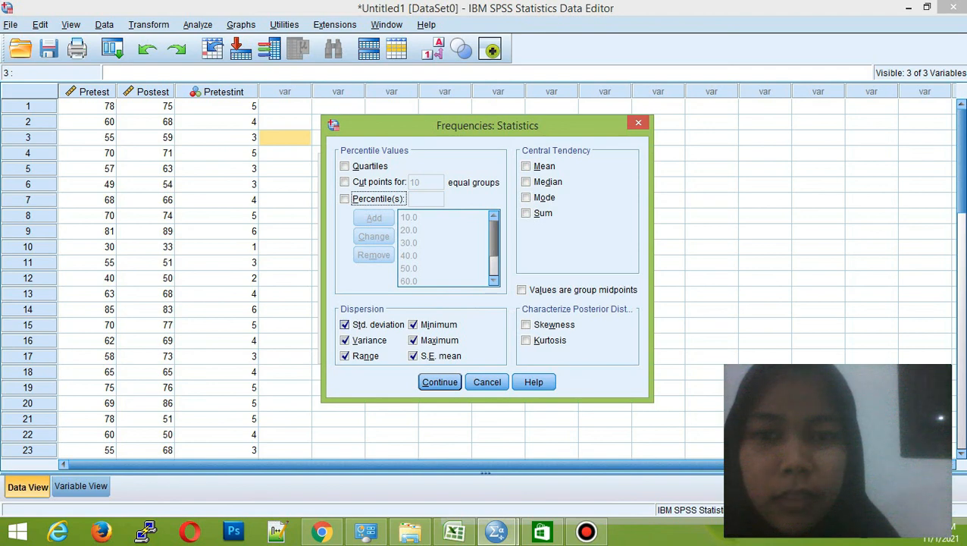
Step: Turn off standard deviation, variance, range, S.E. mean, maximum and minimum, and accept the statistics settings
click(345, 324)
click(345, 340)
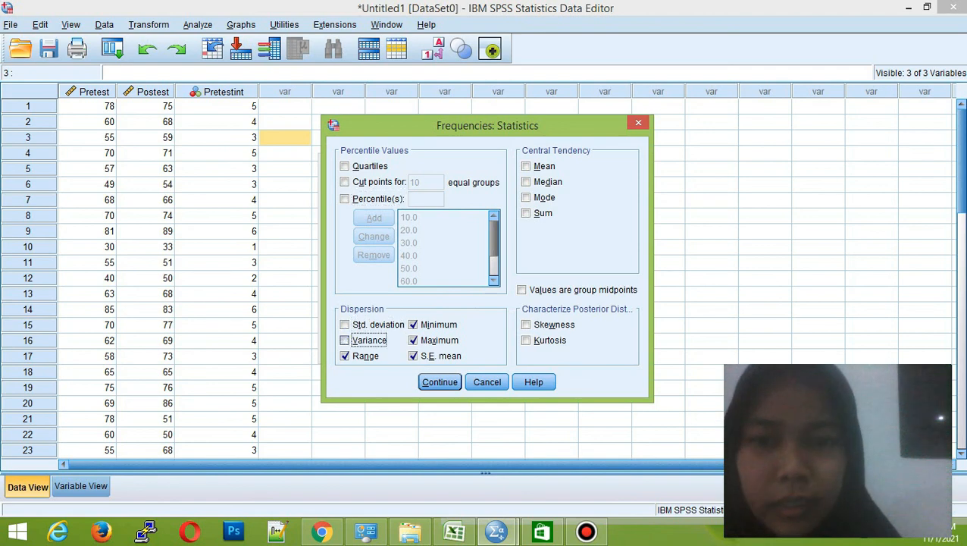
click(345, 356)
click(413, 356)
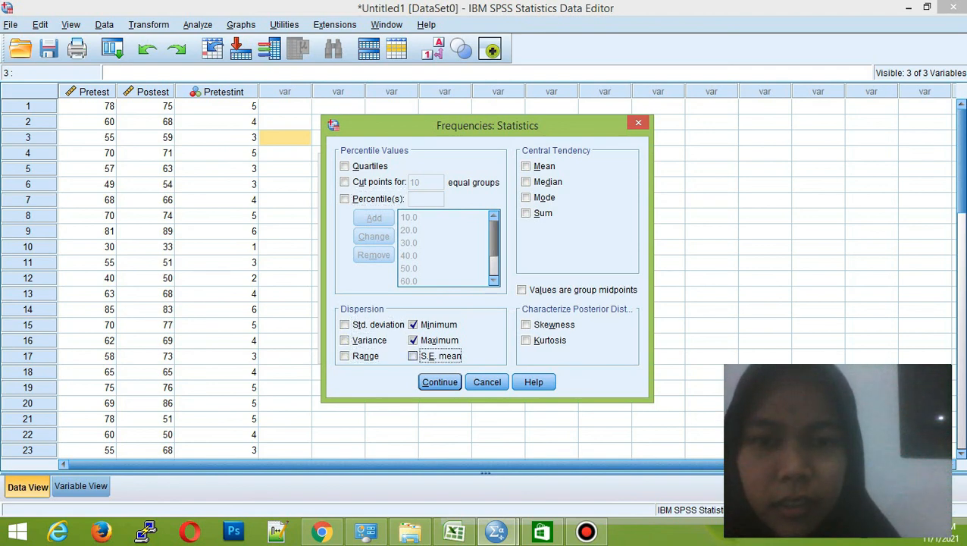
click(413, 340)
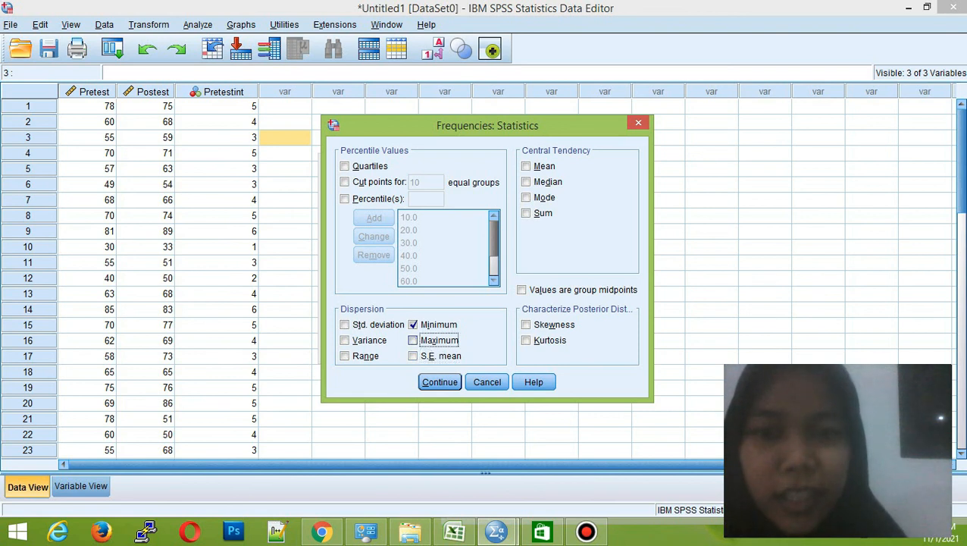
click(413, 324)
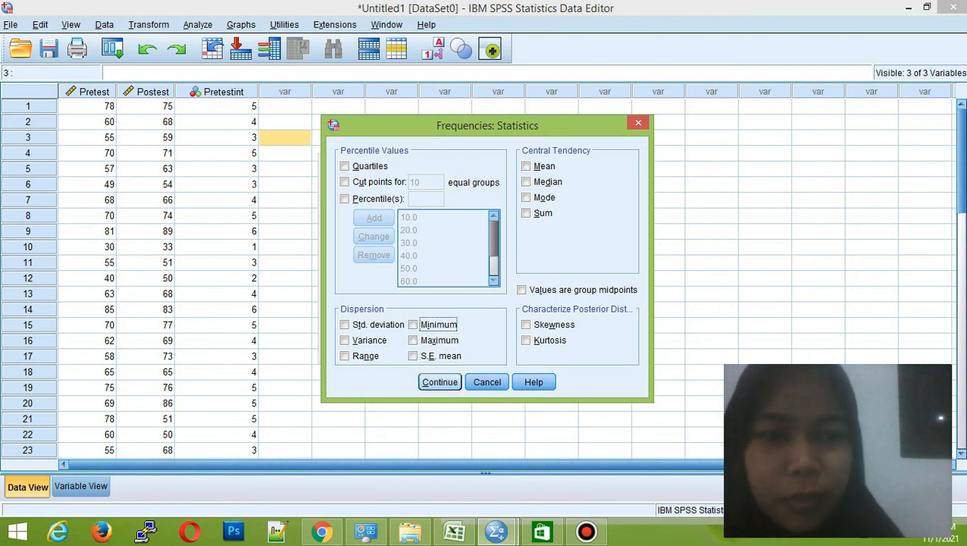
click(440, 382)
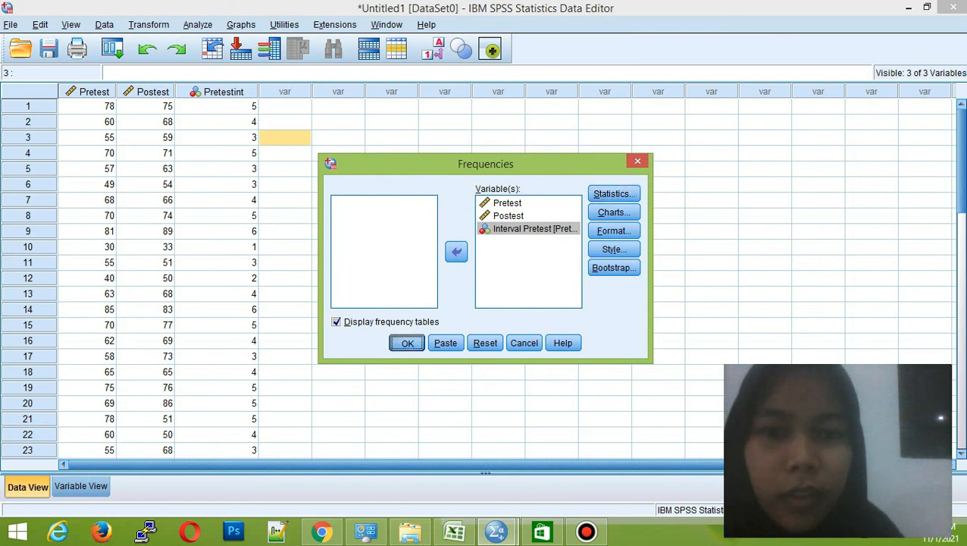
Step: Run the Frequencies analysis and view the Interval Pretest frequency table in the output
click(407, 343)
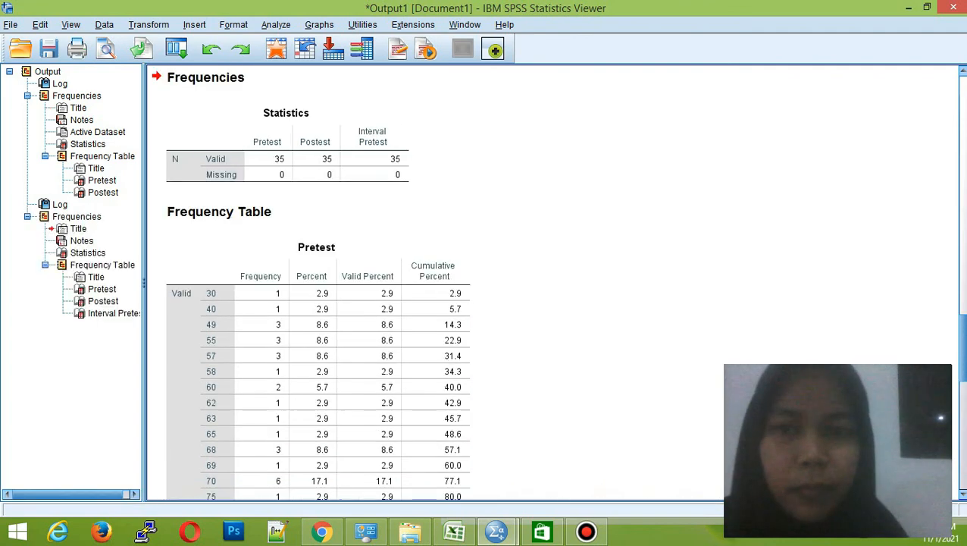
scroll(557, 284, down, 3)
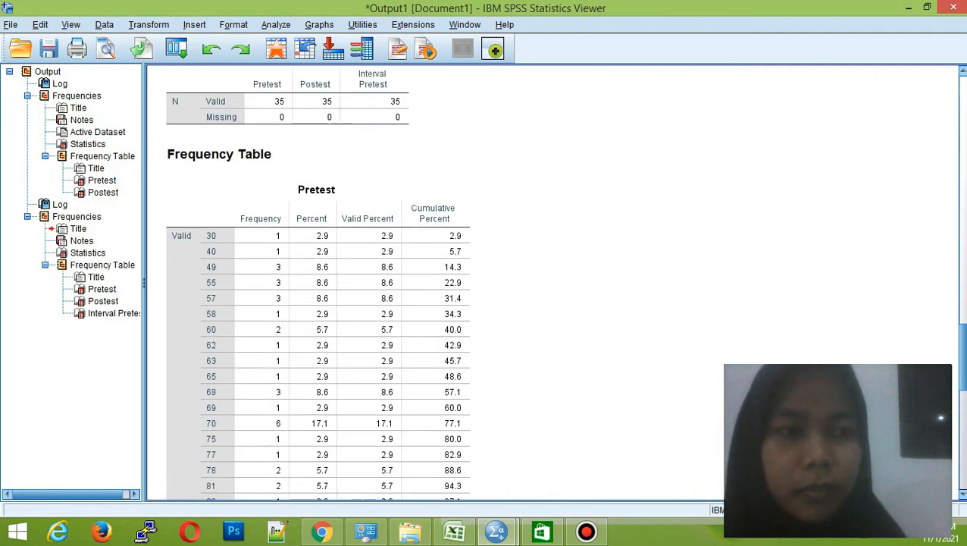
scroll(557, 283, down, 15)
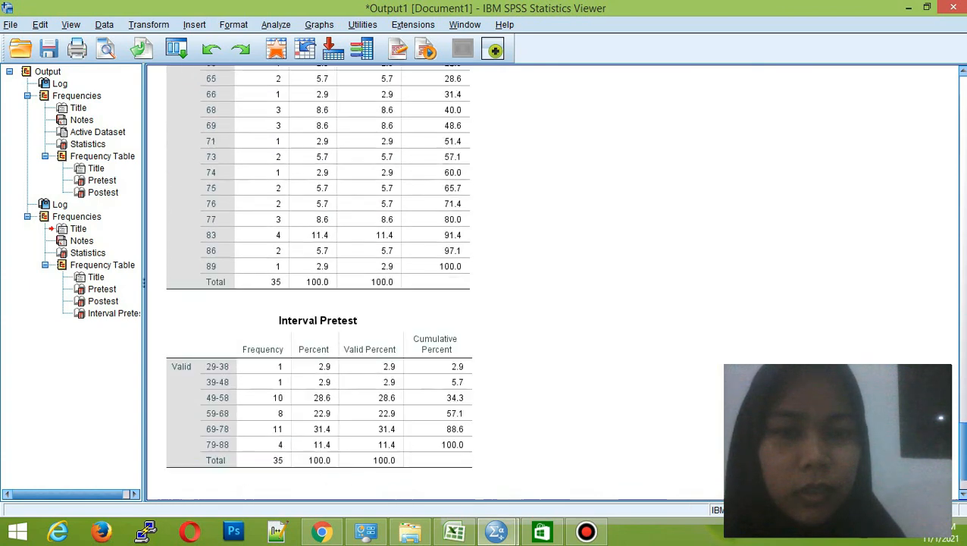